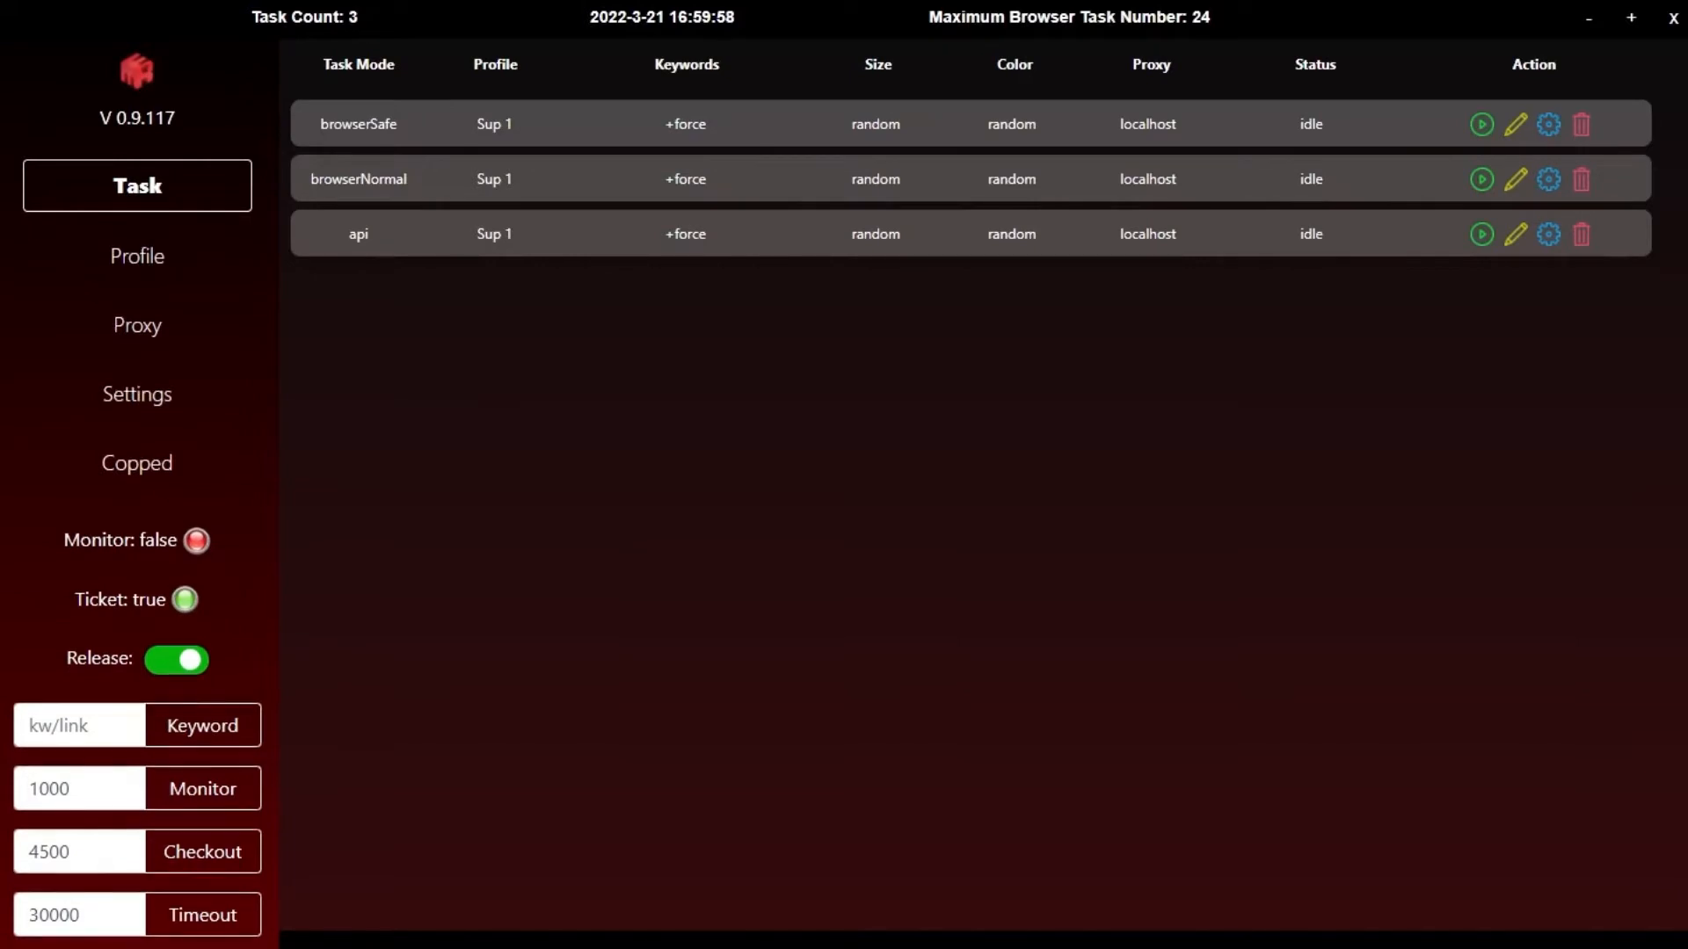
- Look through the Profile, Proxy, Settings and Copped pages of the bot
left_click(137, 256)
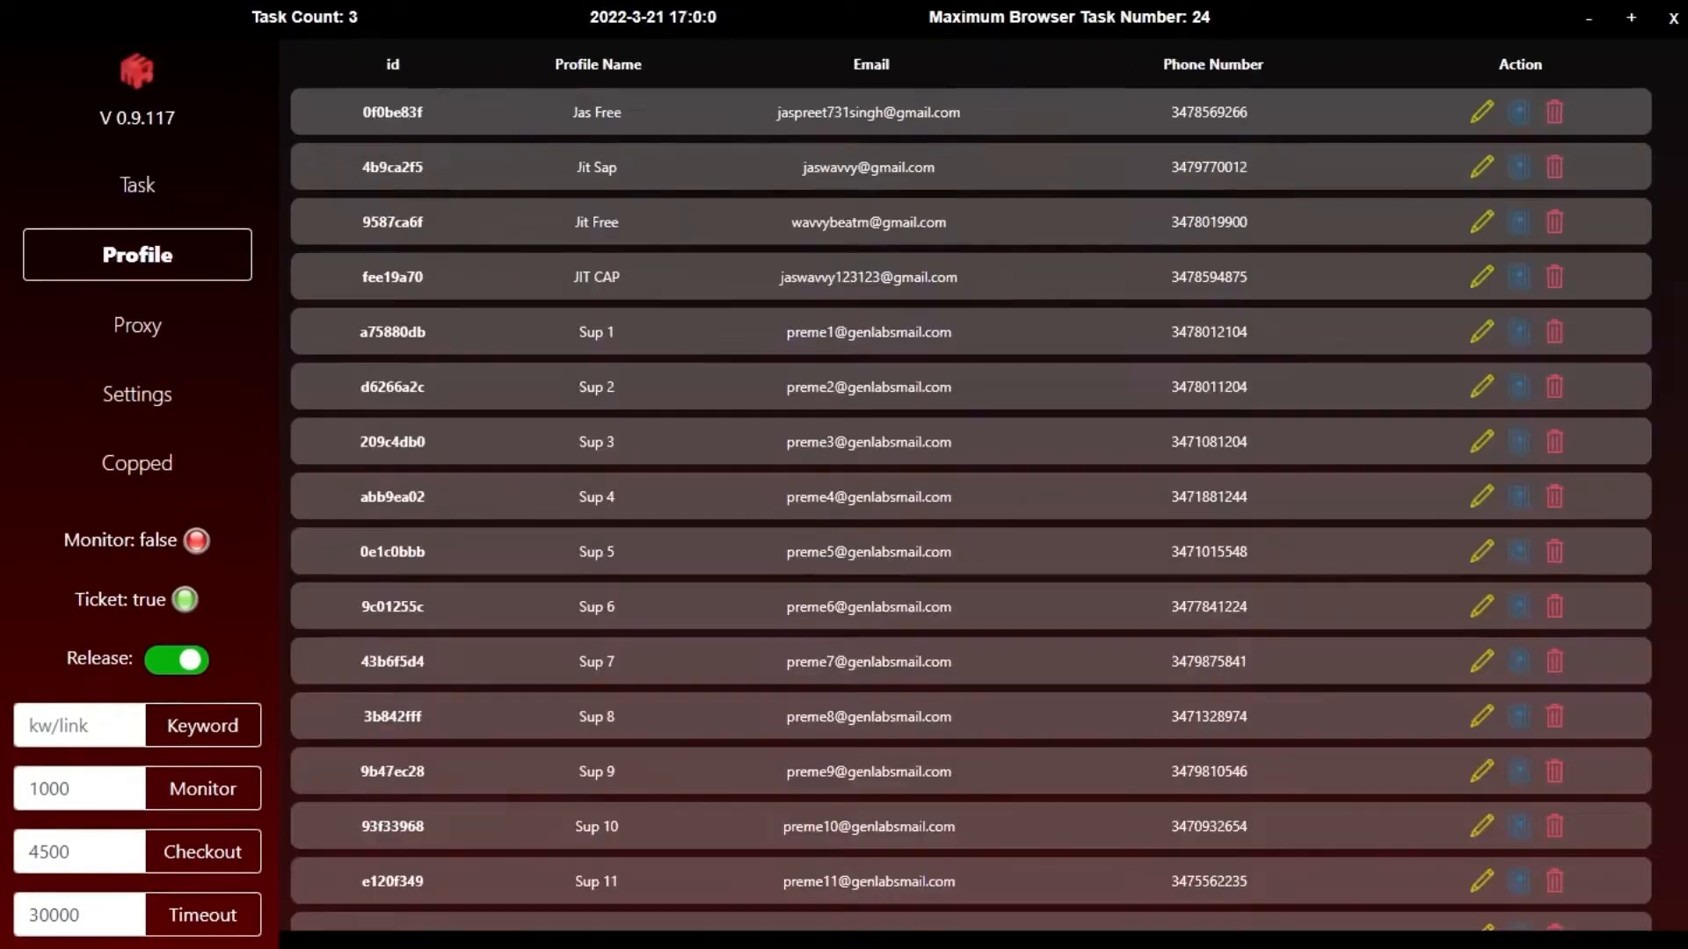
left_click(137, 324)
left_click(137, 394)
left_click(137, 463)
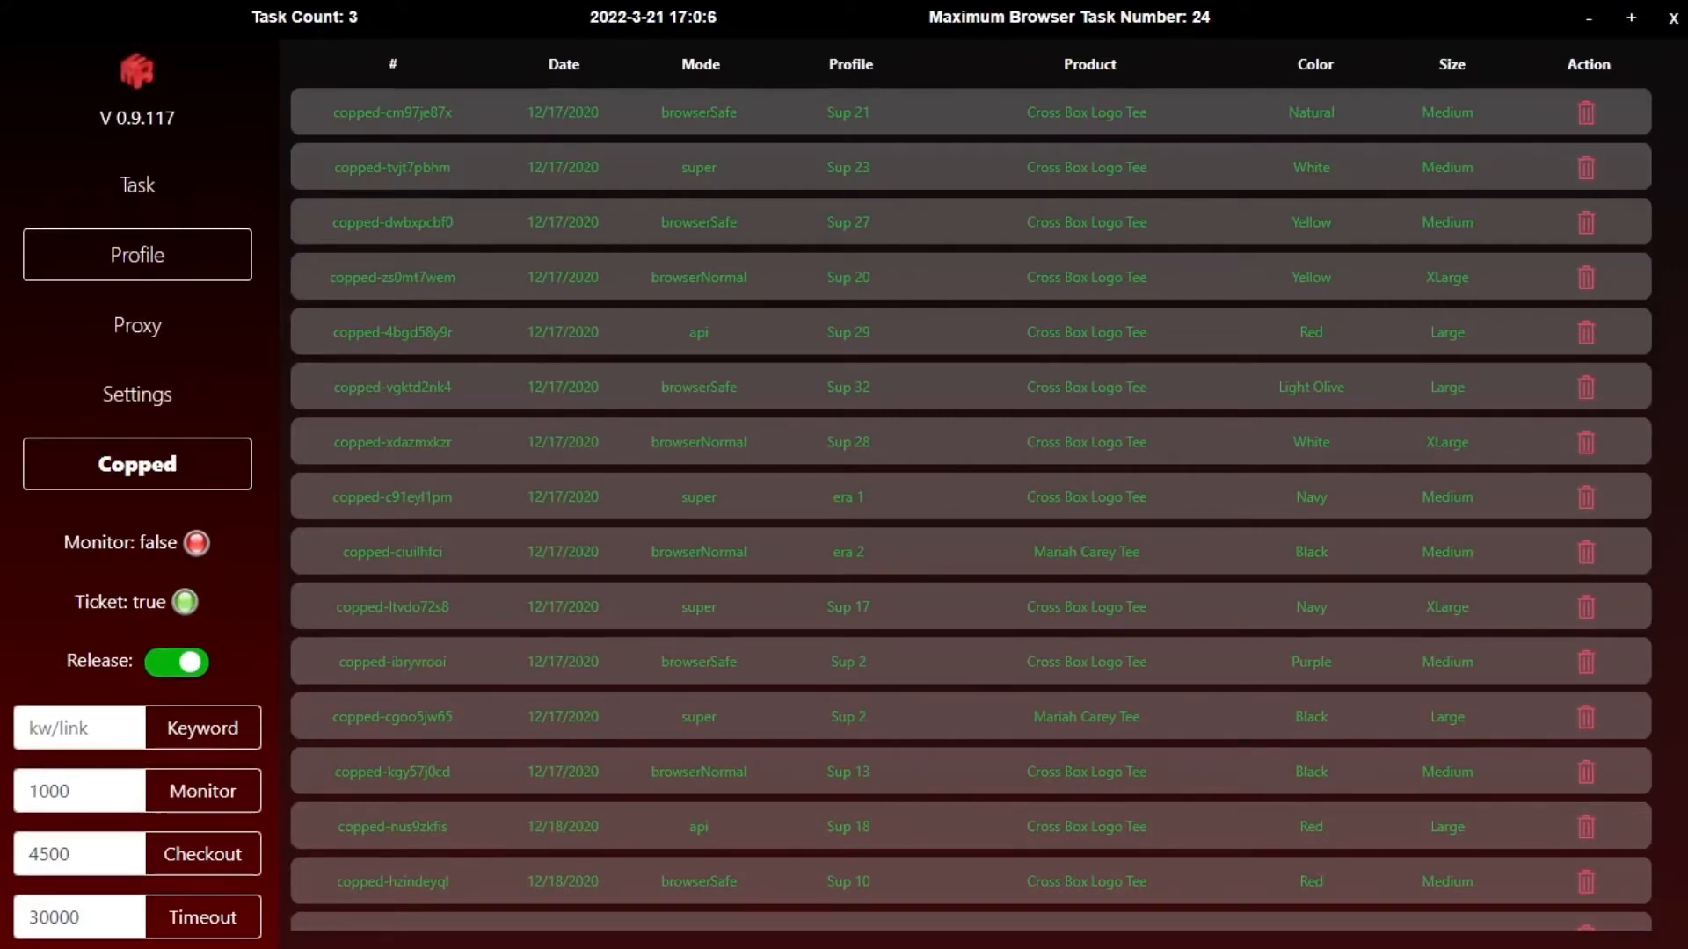
- Review a saved profile's billing details, then go to the Proxy page with groups of 30 and 99
left_click(137, 254)
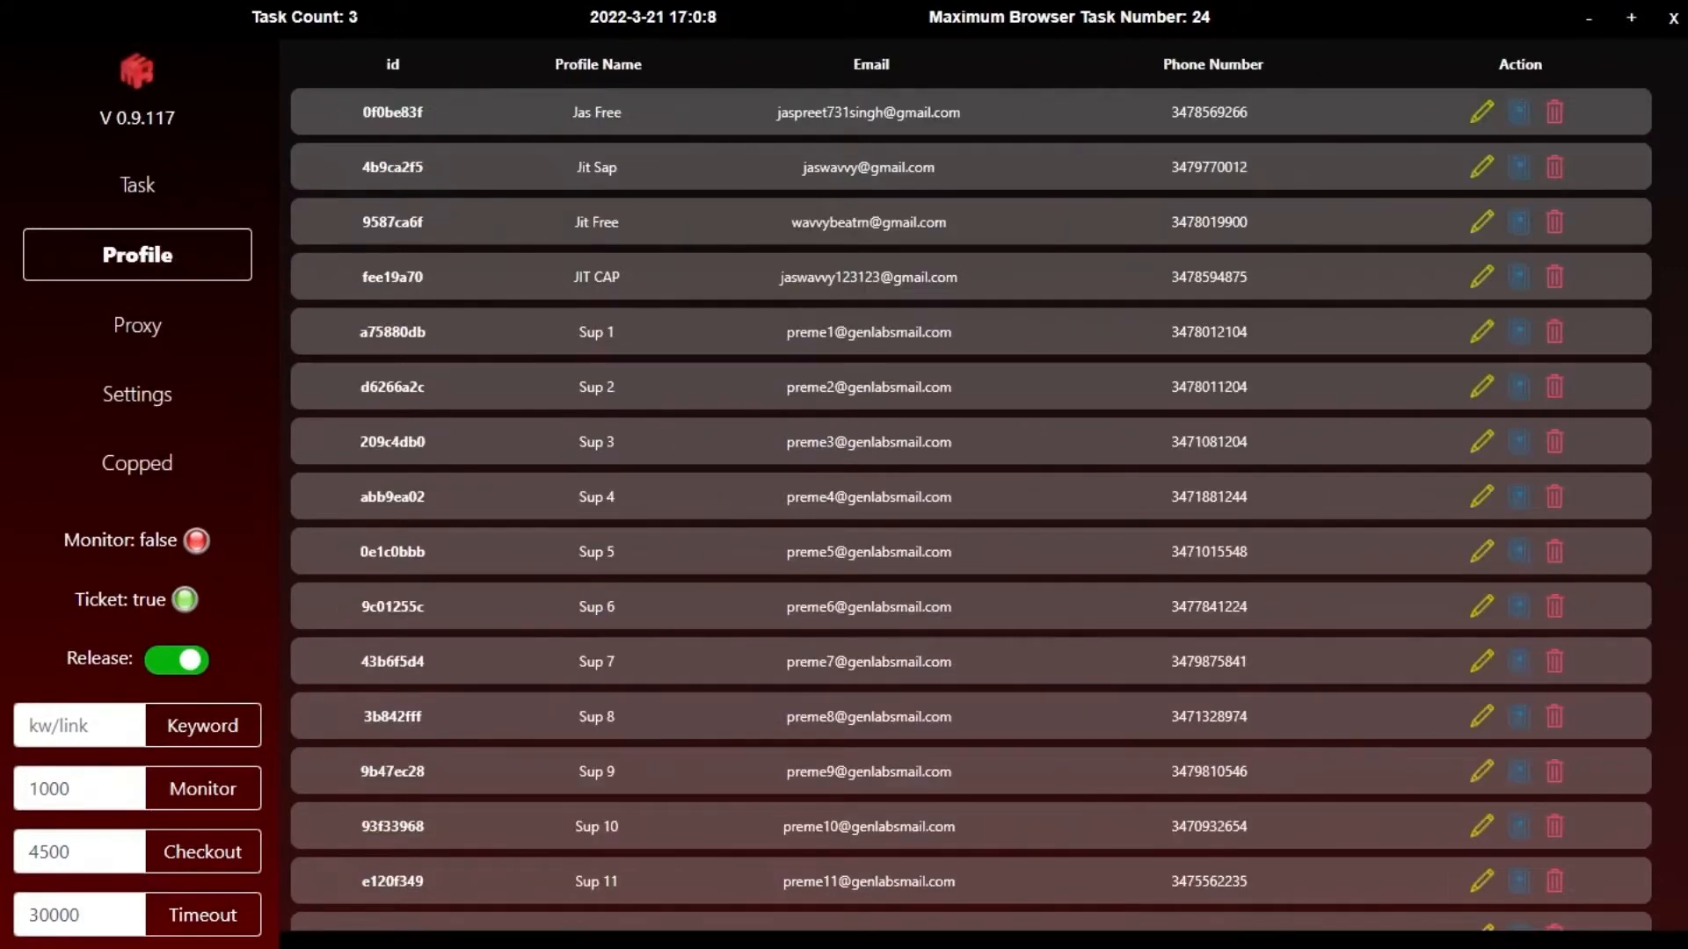
left_click(137, 254)
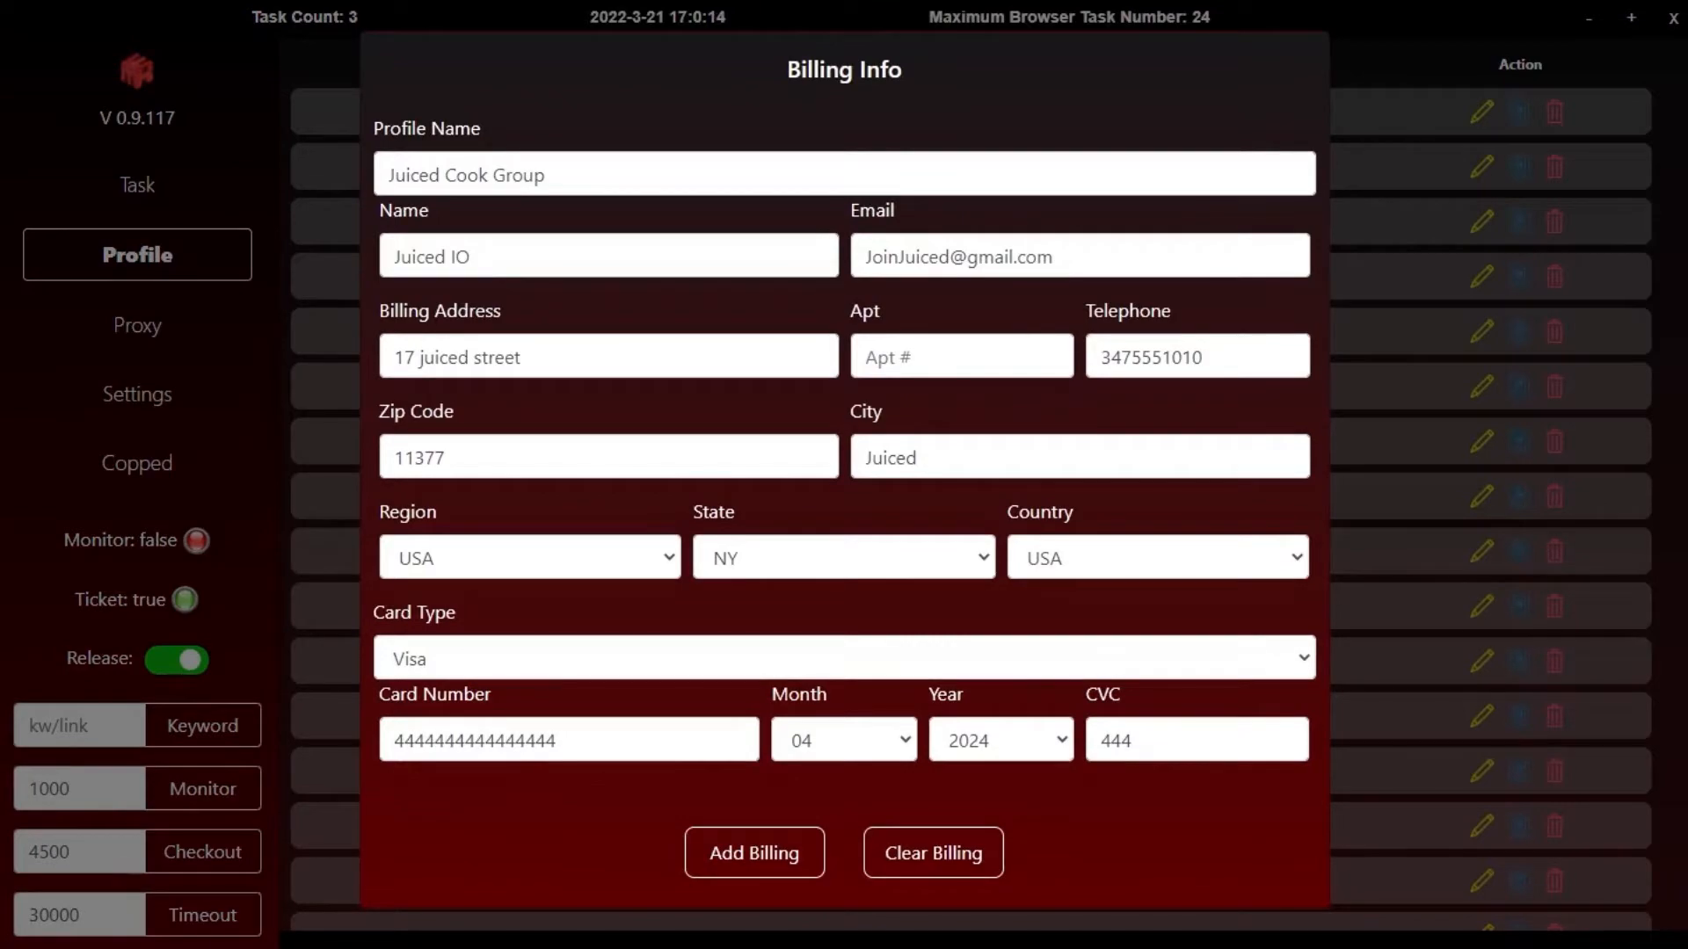
key("Escape")
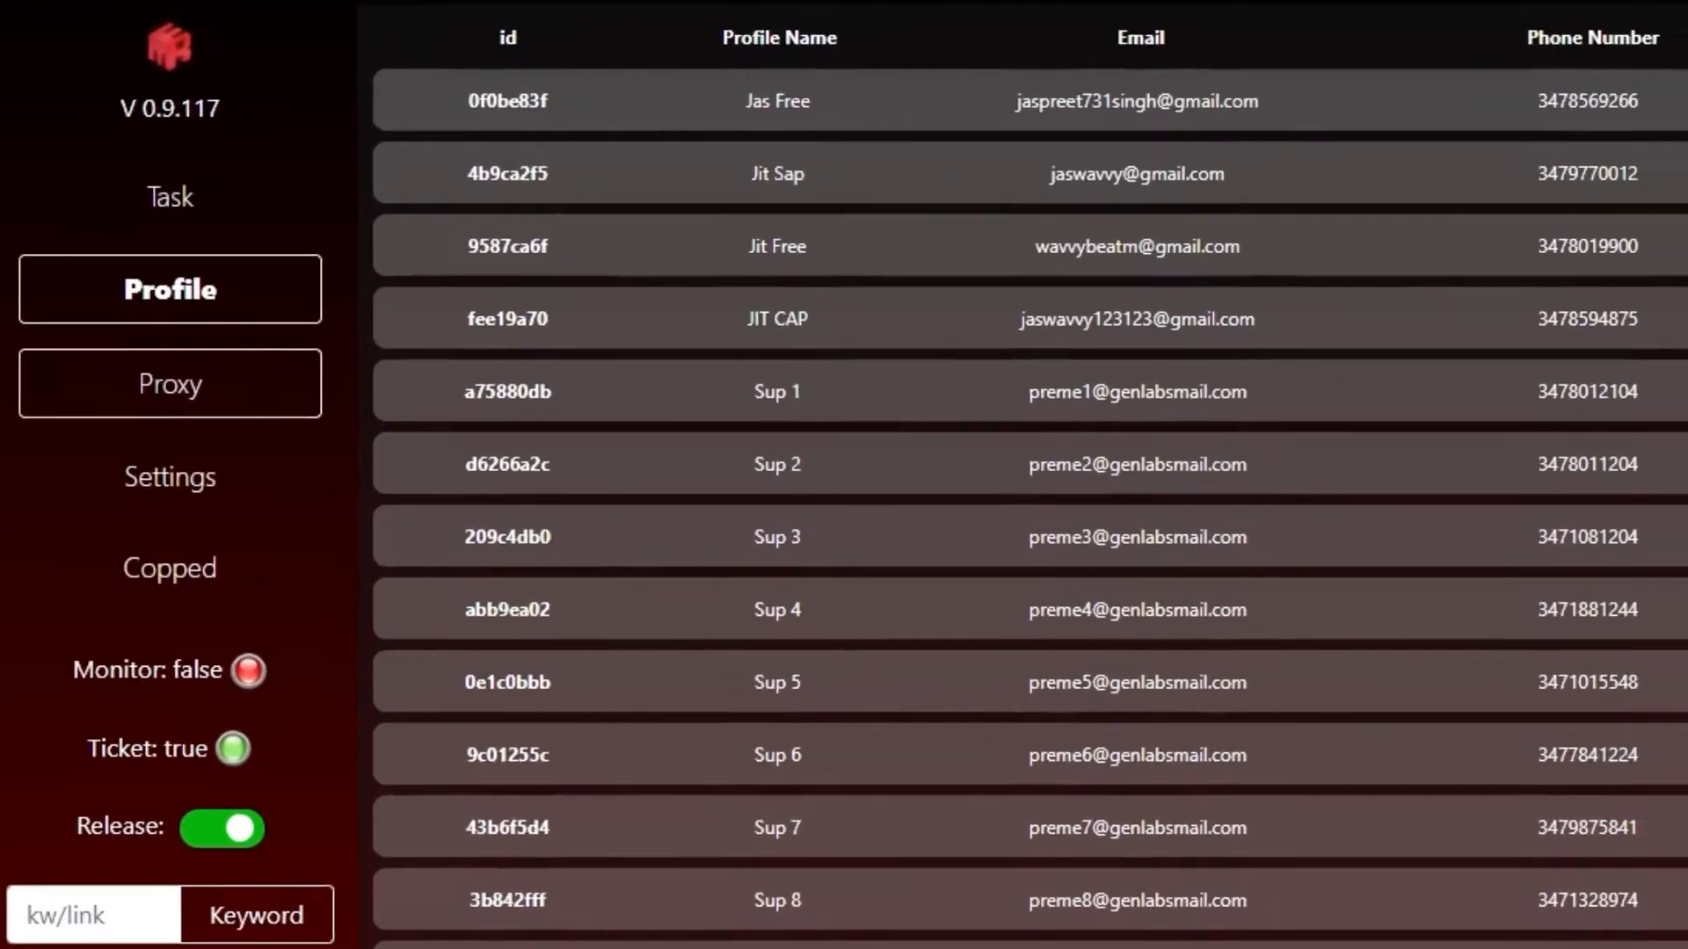
left_click(174, 393)
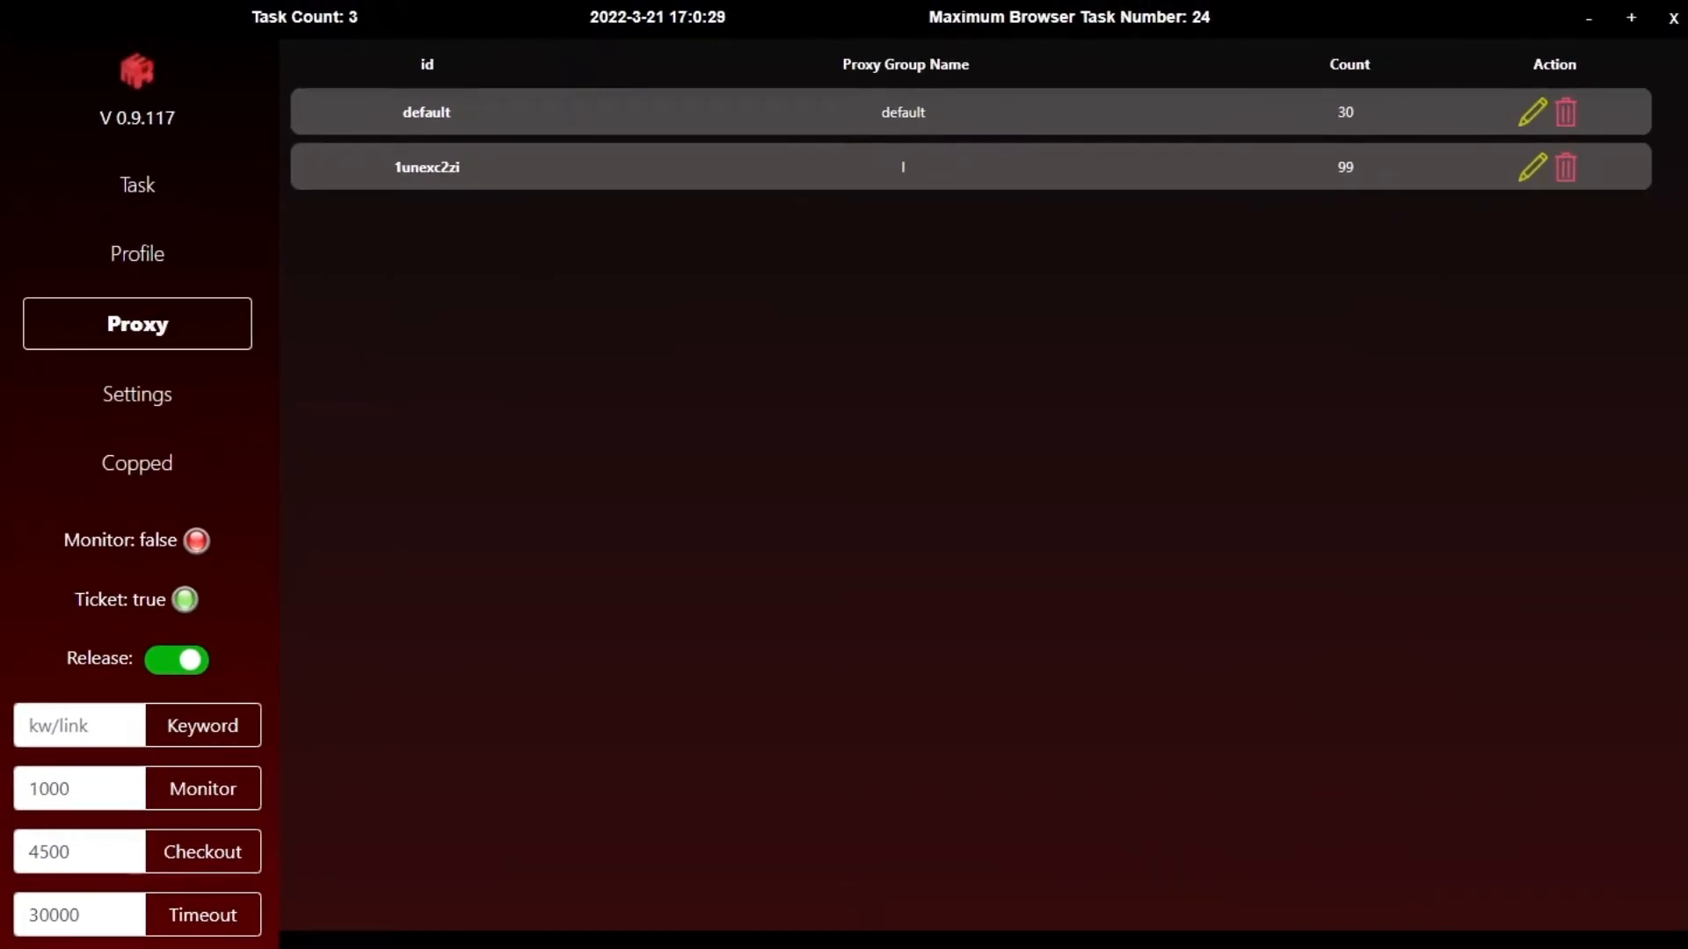
- Inspect the default proxy group's 30 proxies by scrolling its list, then close it
double_click(903, 112)
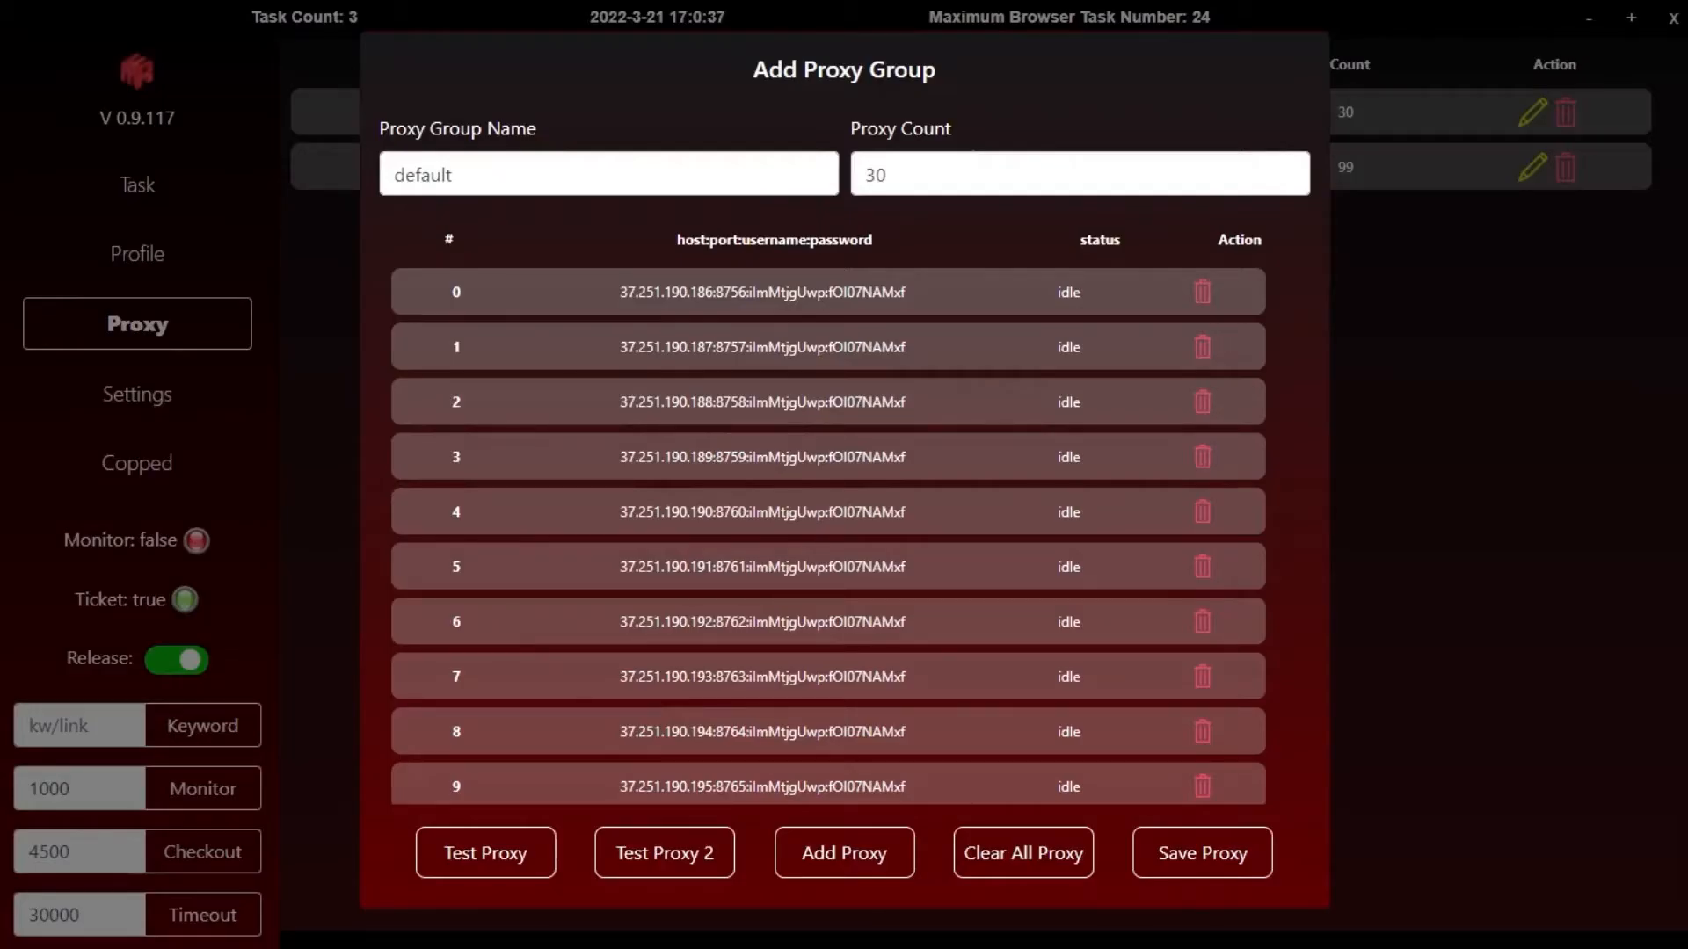
scroll(828, 534, "down", 10)
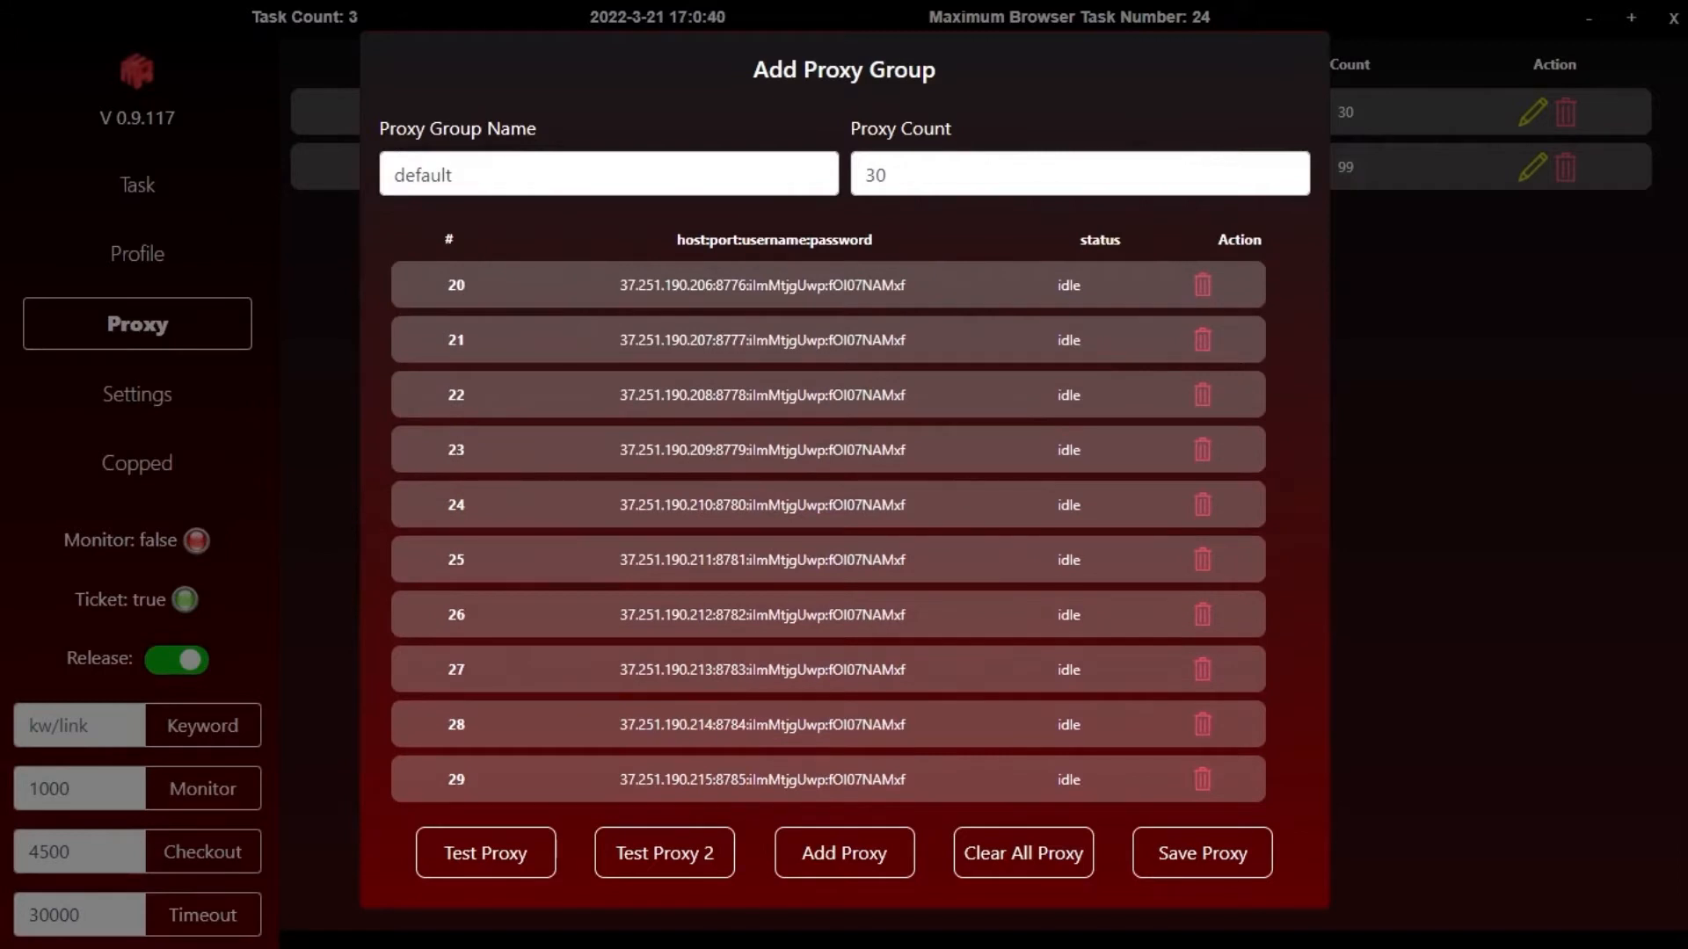
scroll(441, 343, "up", 10)
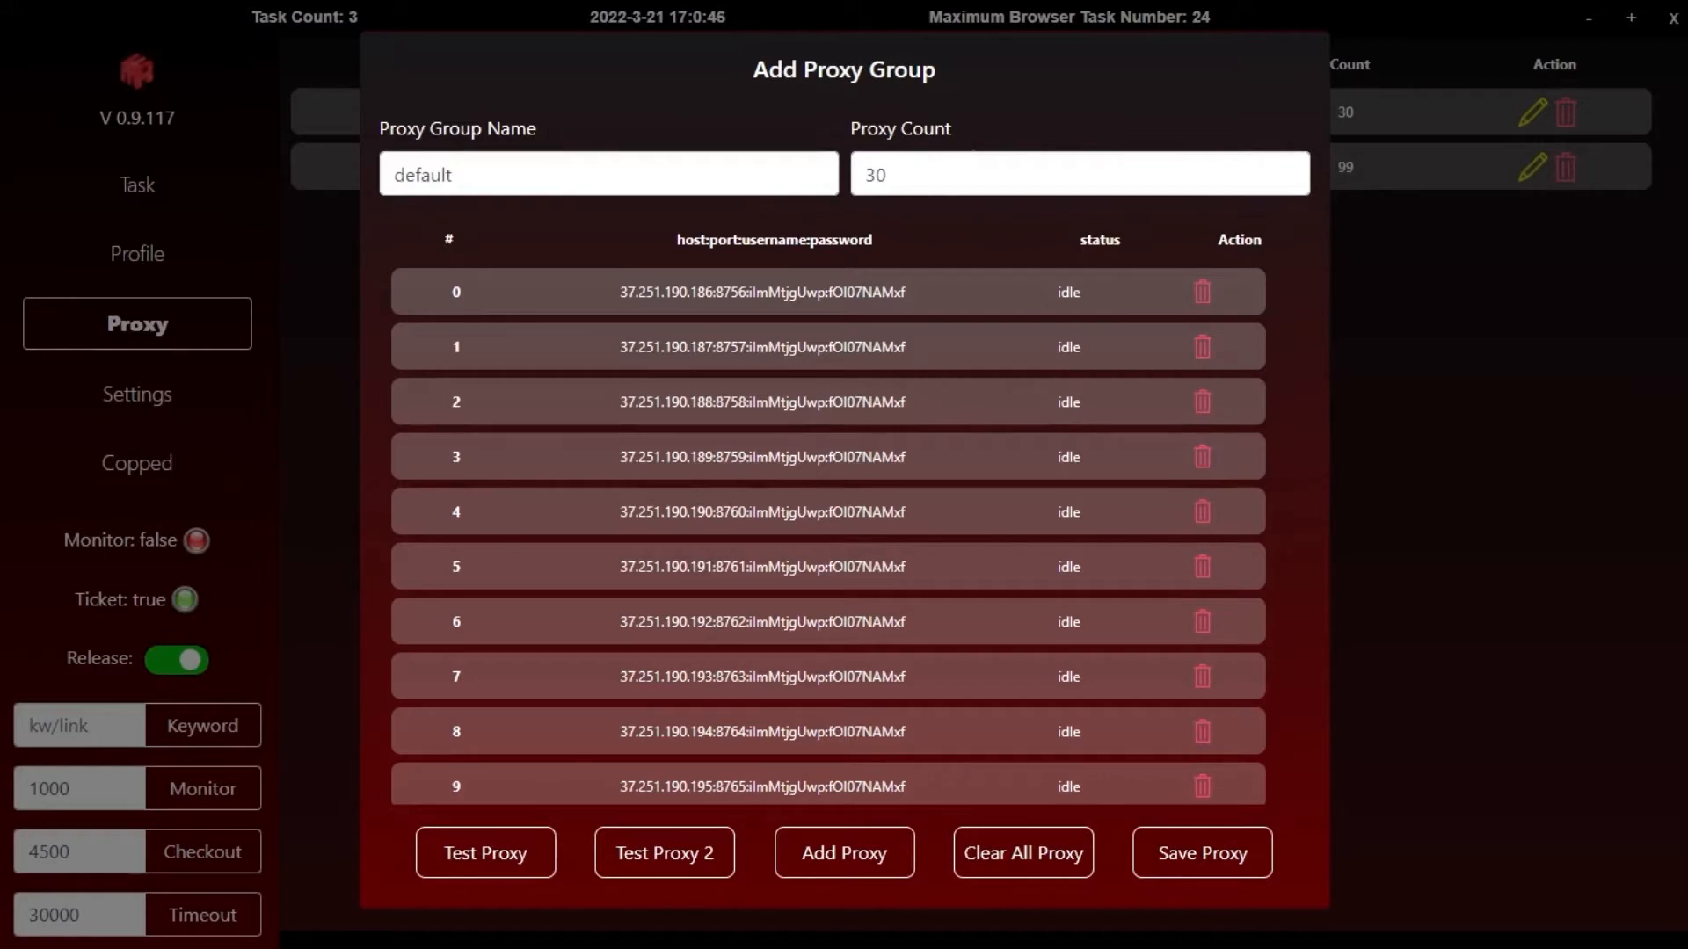
key("Escape")
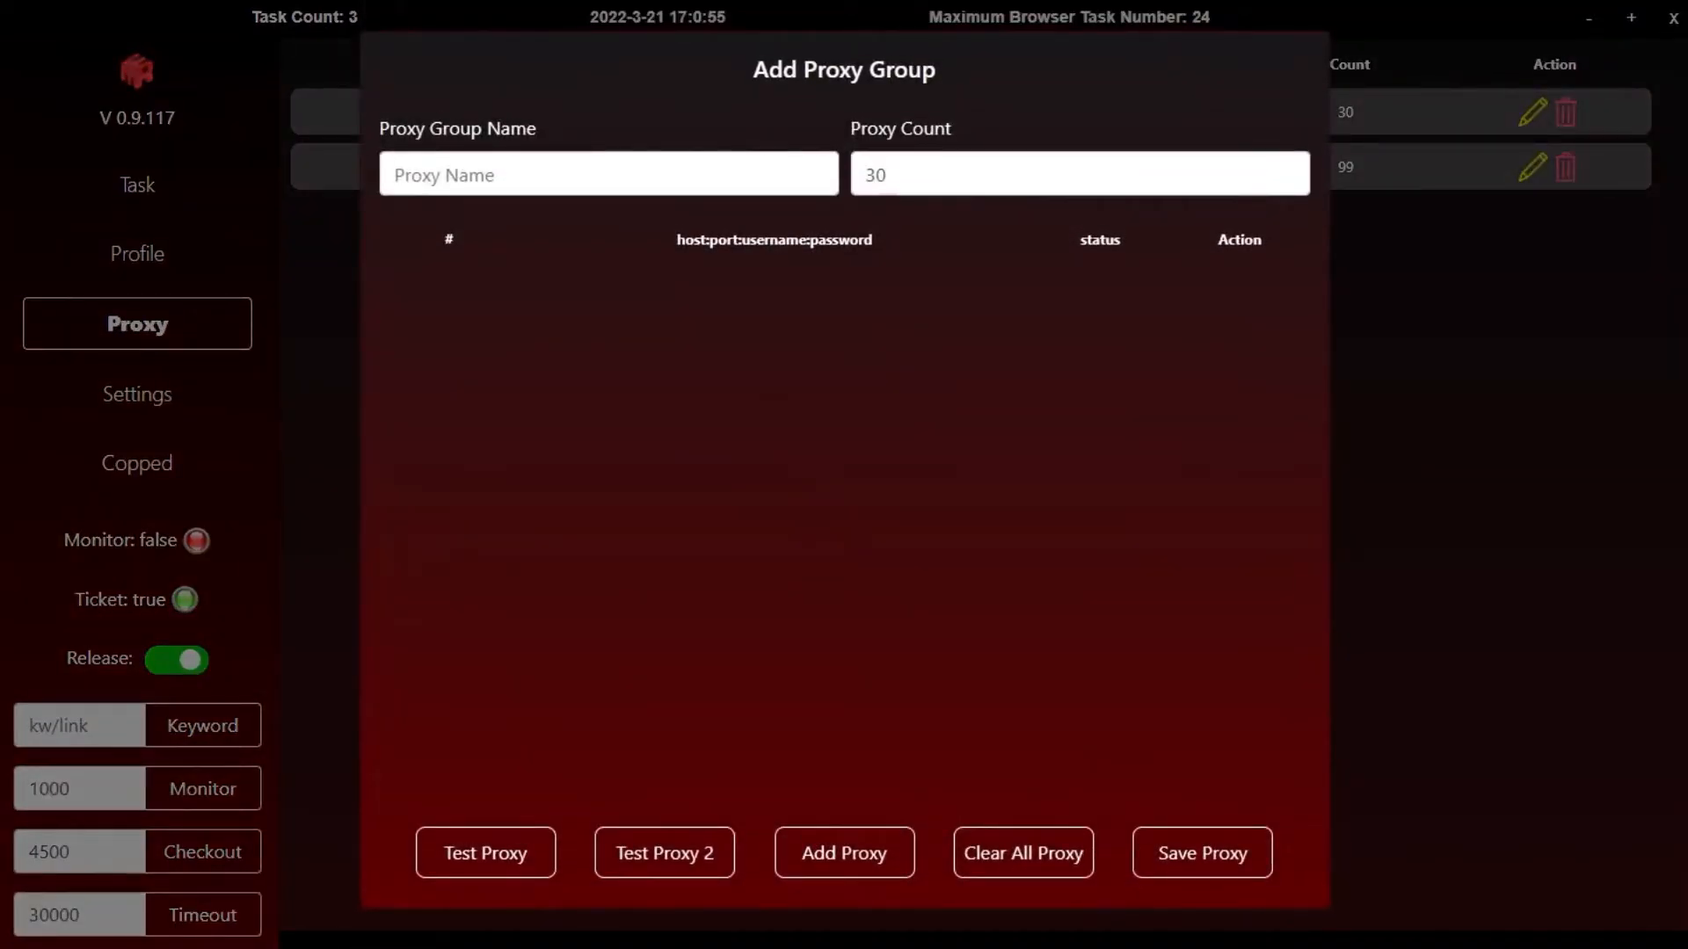
- Paste text into the new proxy group form, clear it again, and close the form unsaved
left_click(395, 174)
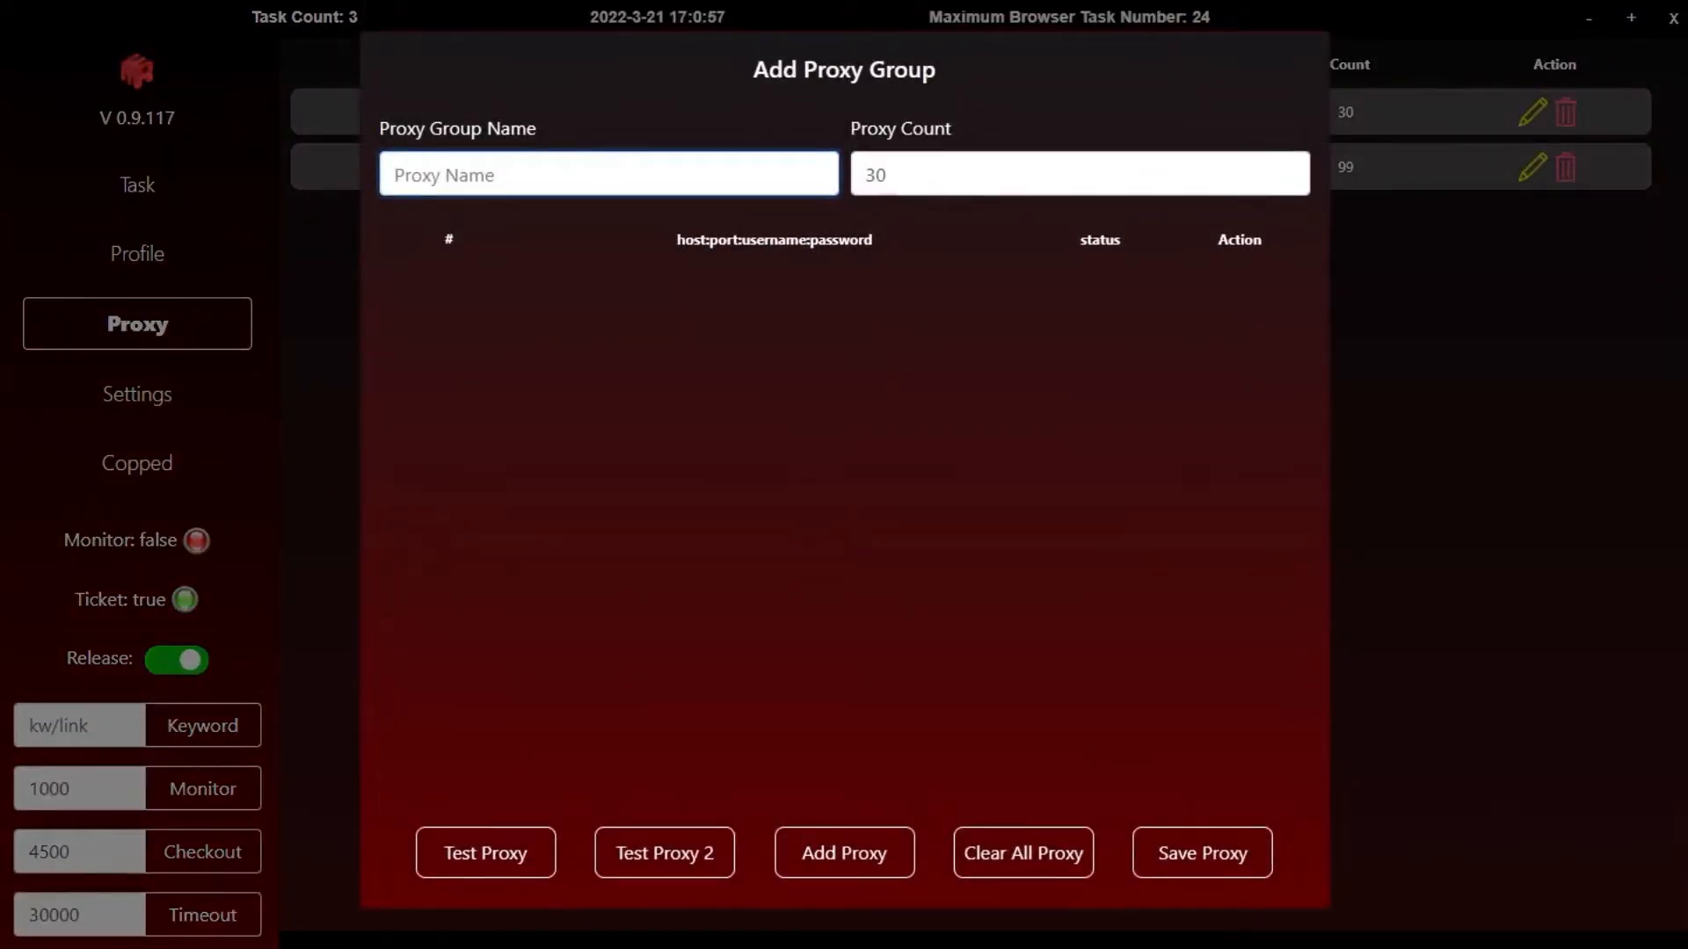
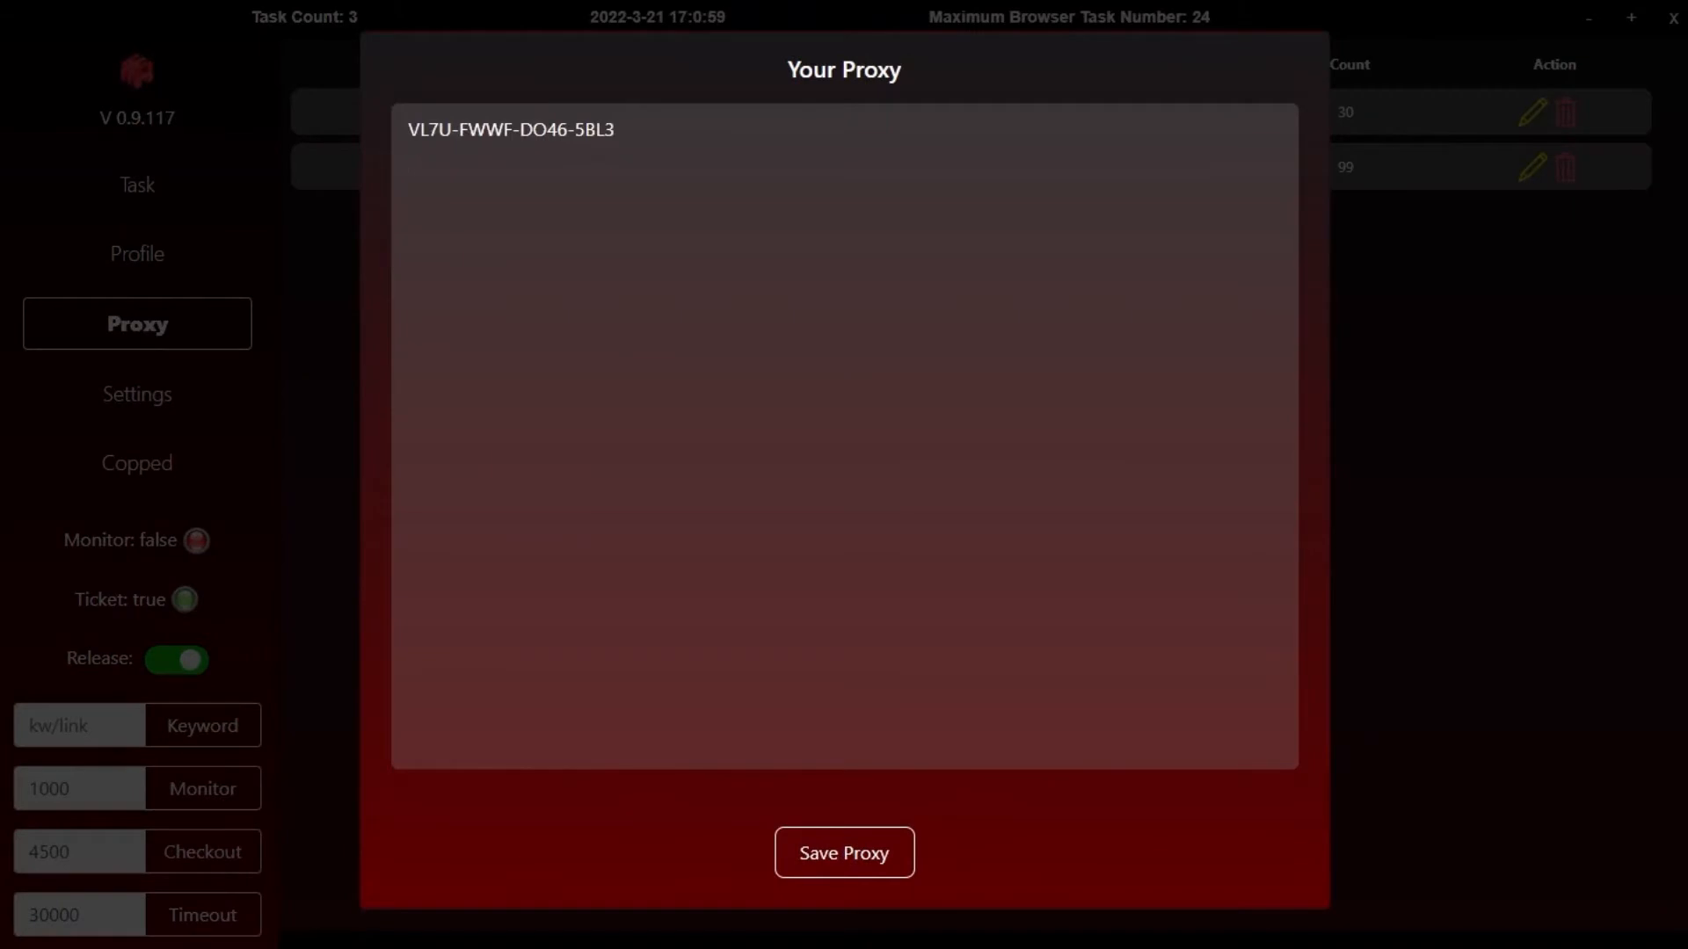
key("ctrl+a")
key("BackSpace")
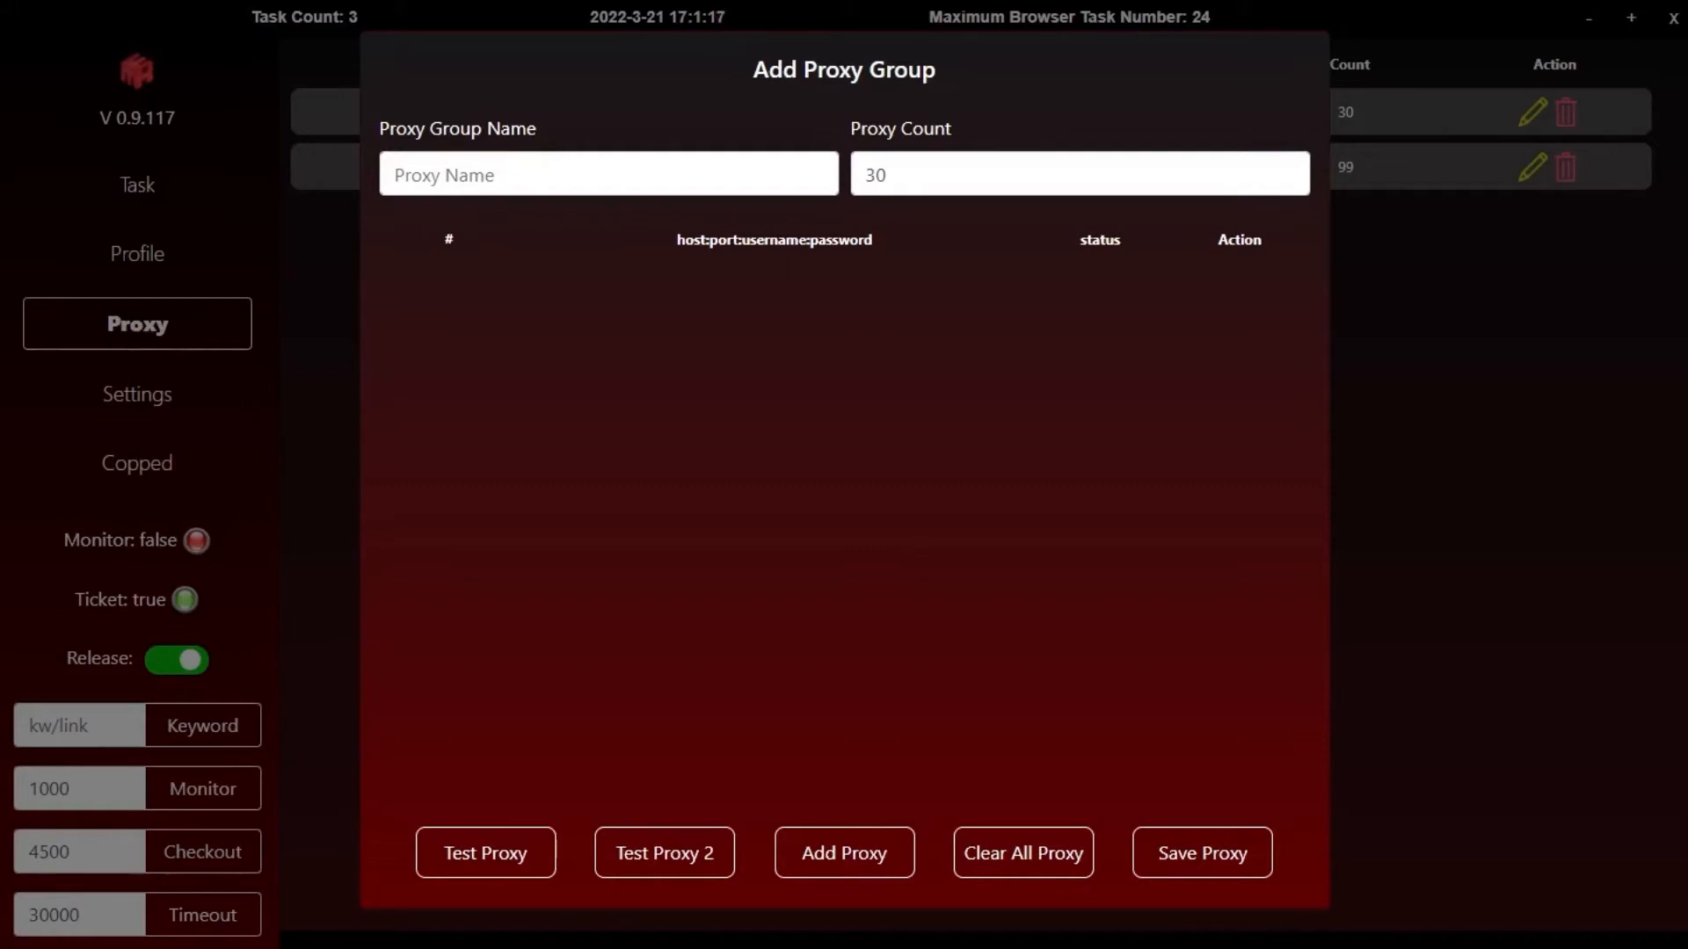
key("Escape")
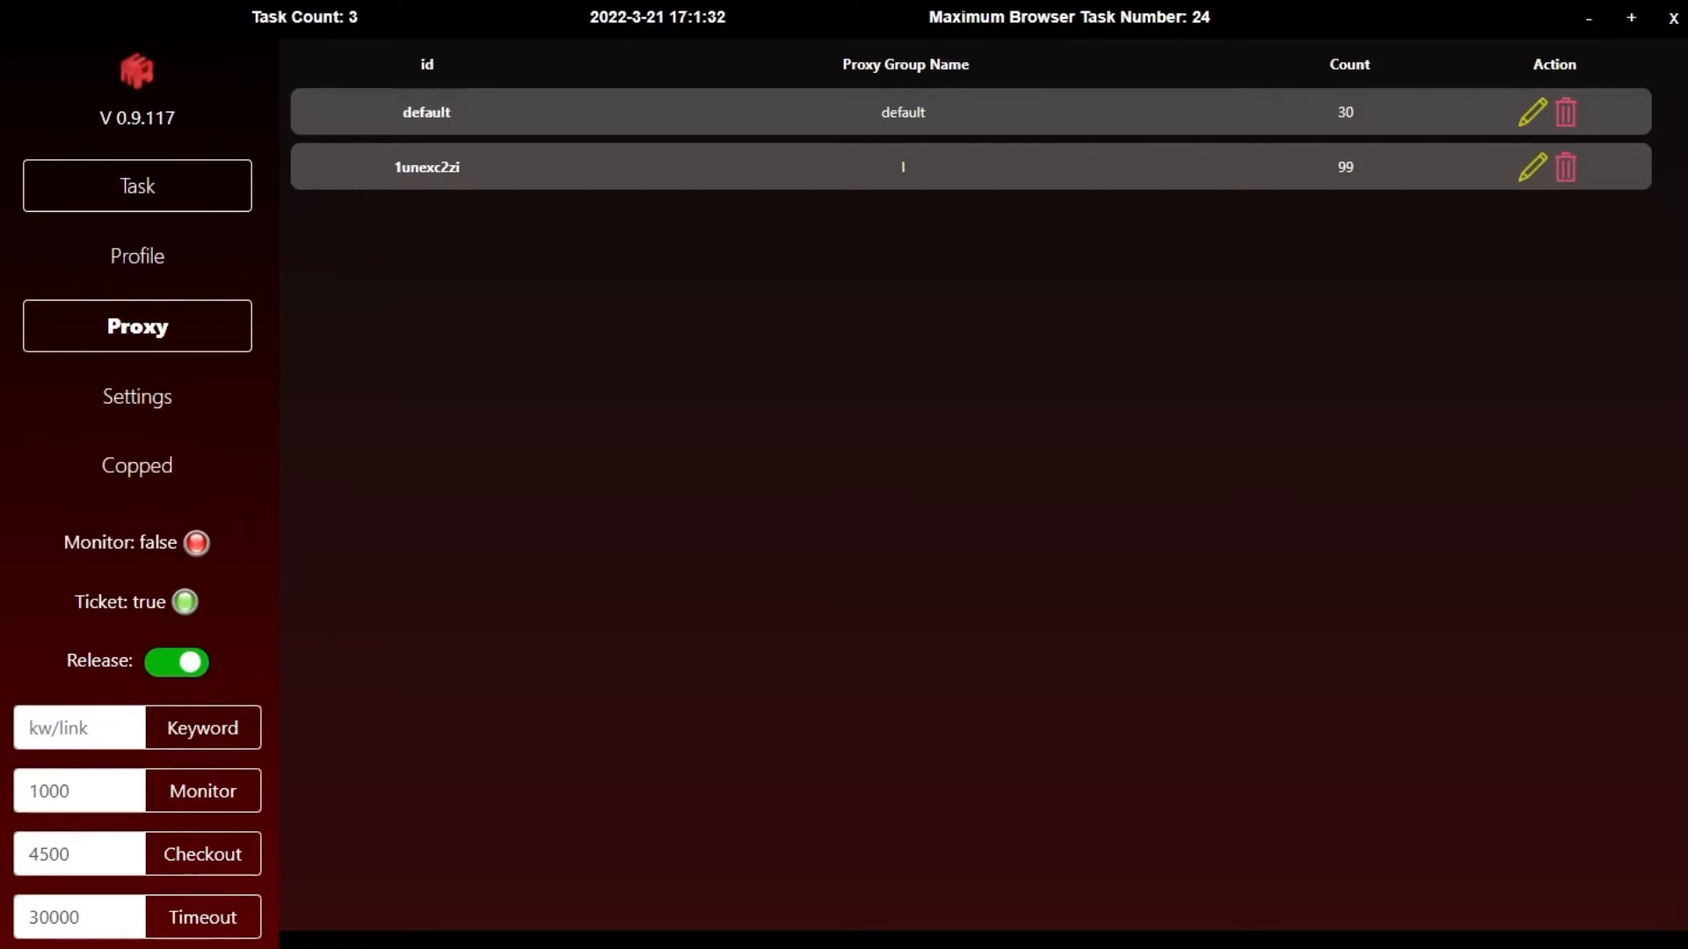
- From the task list, start a new task and choose Sup 1 as its profile
left_click(137, 186)
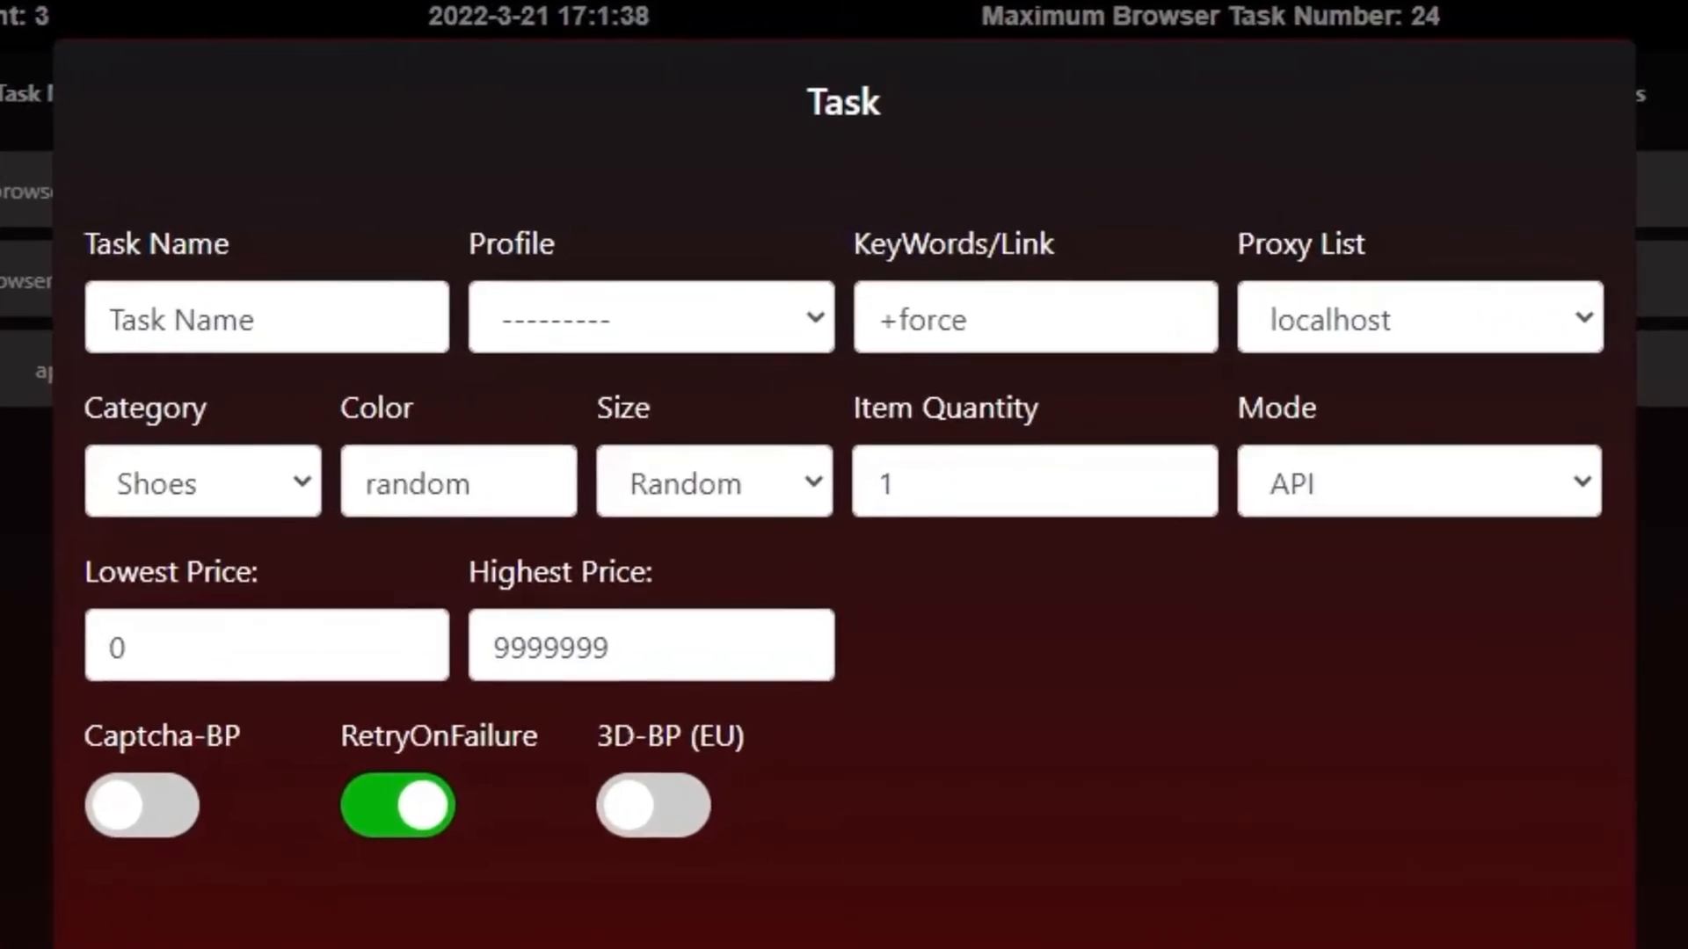
key("Tab")
left_click(253, 321)
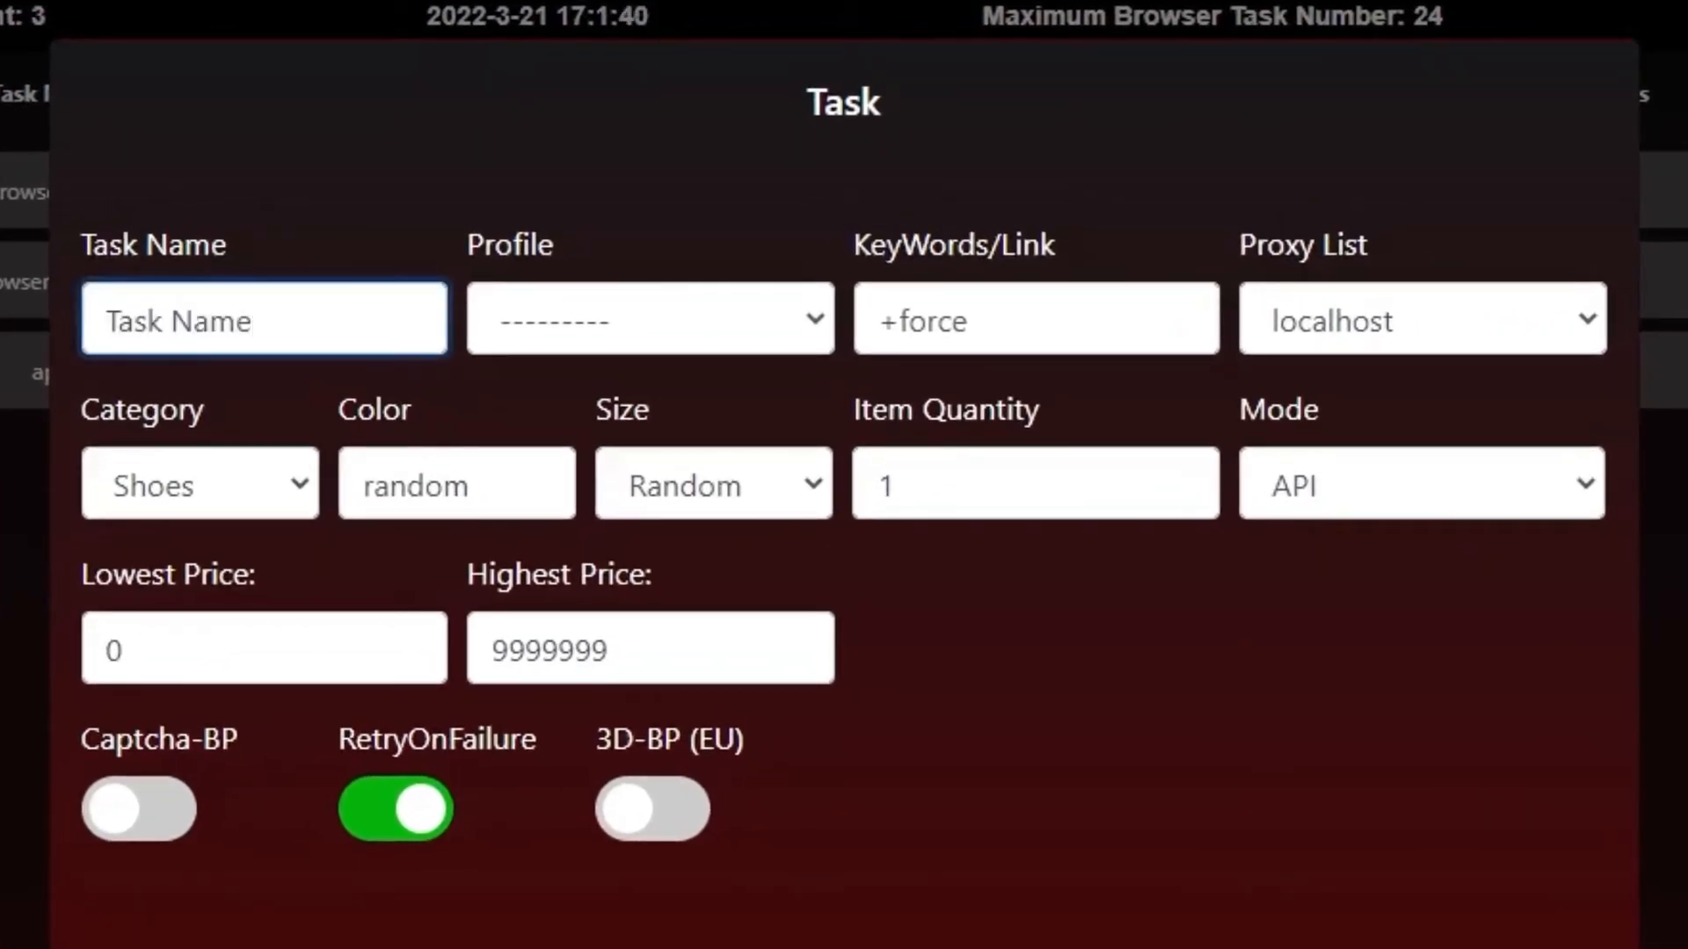
left_click(651, 319)
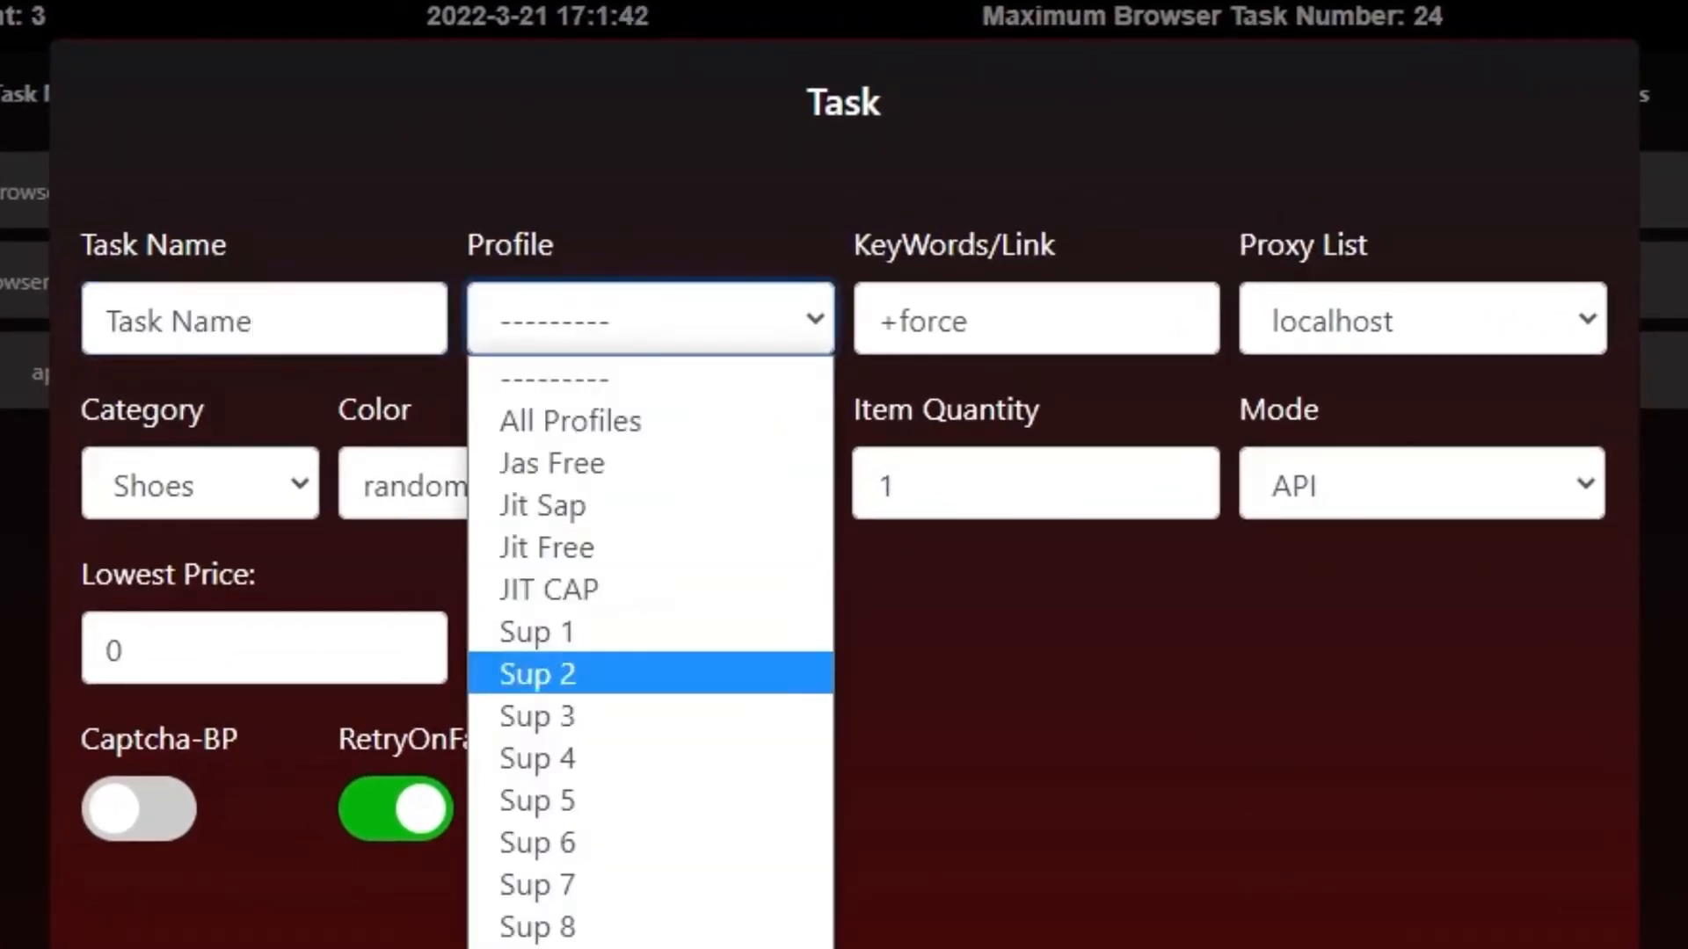
key("Return")
key("alt+Down")
key("Escape")
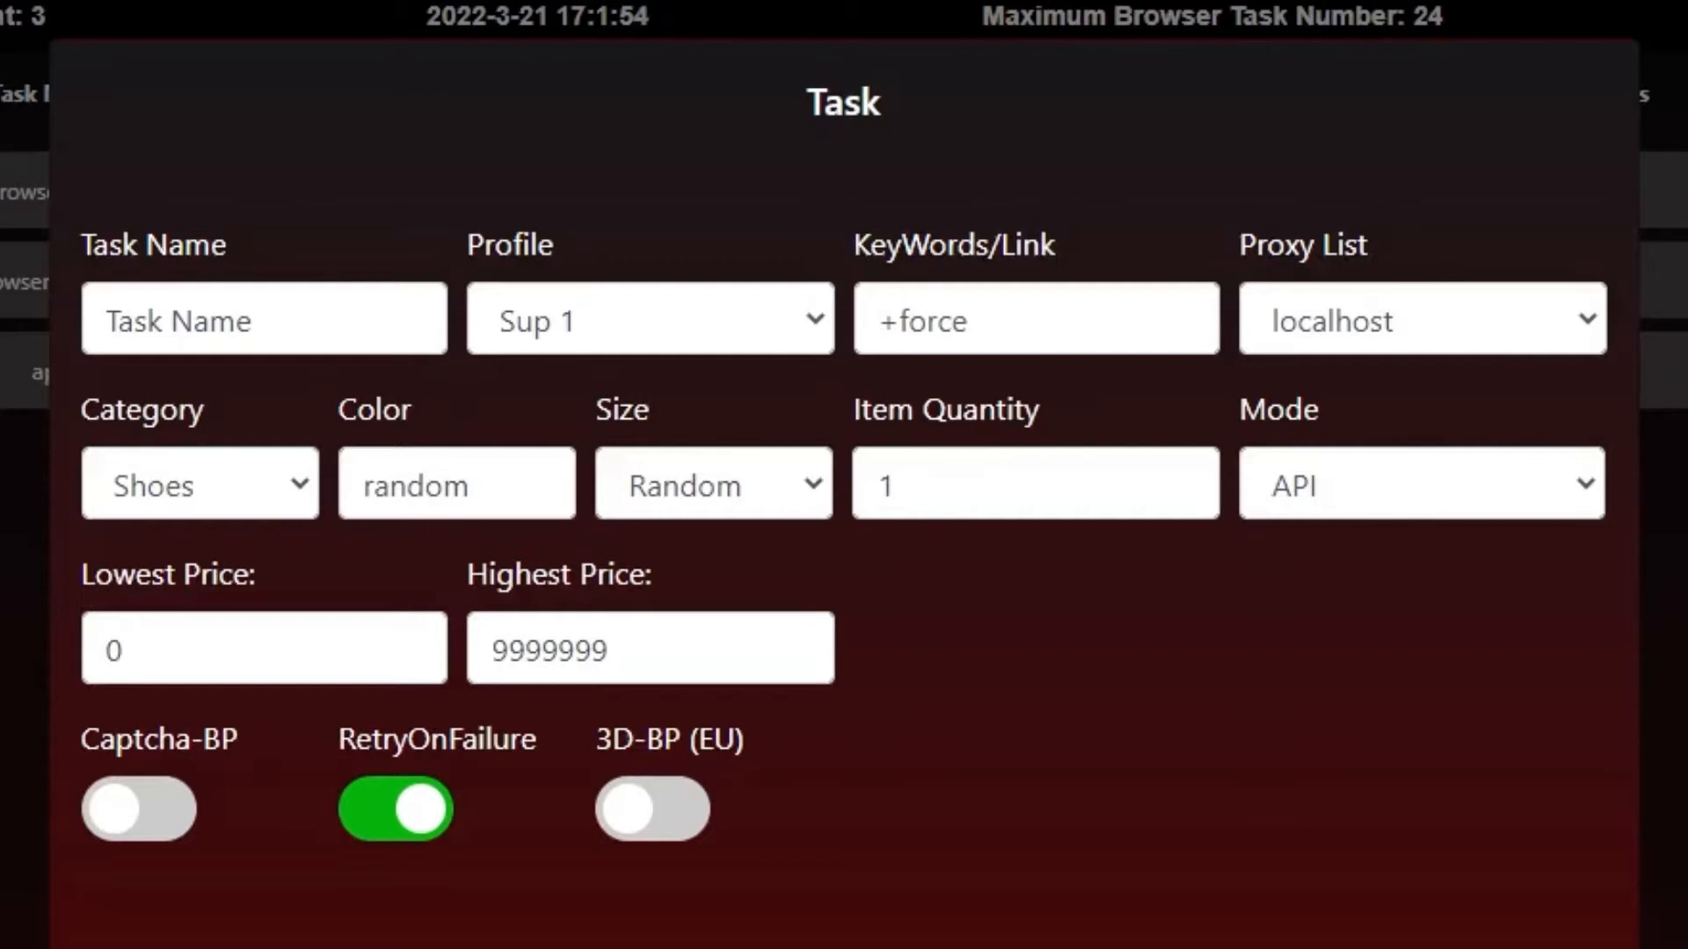
left_click(971, 321)
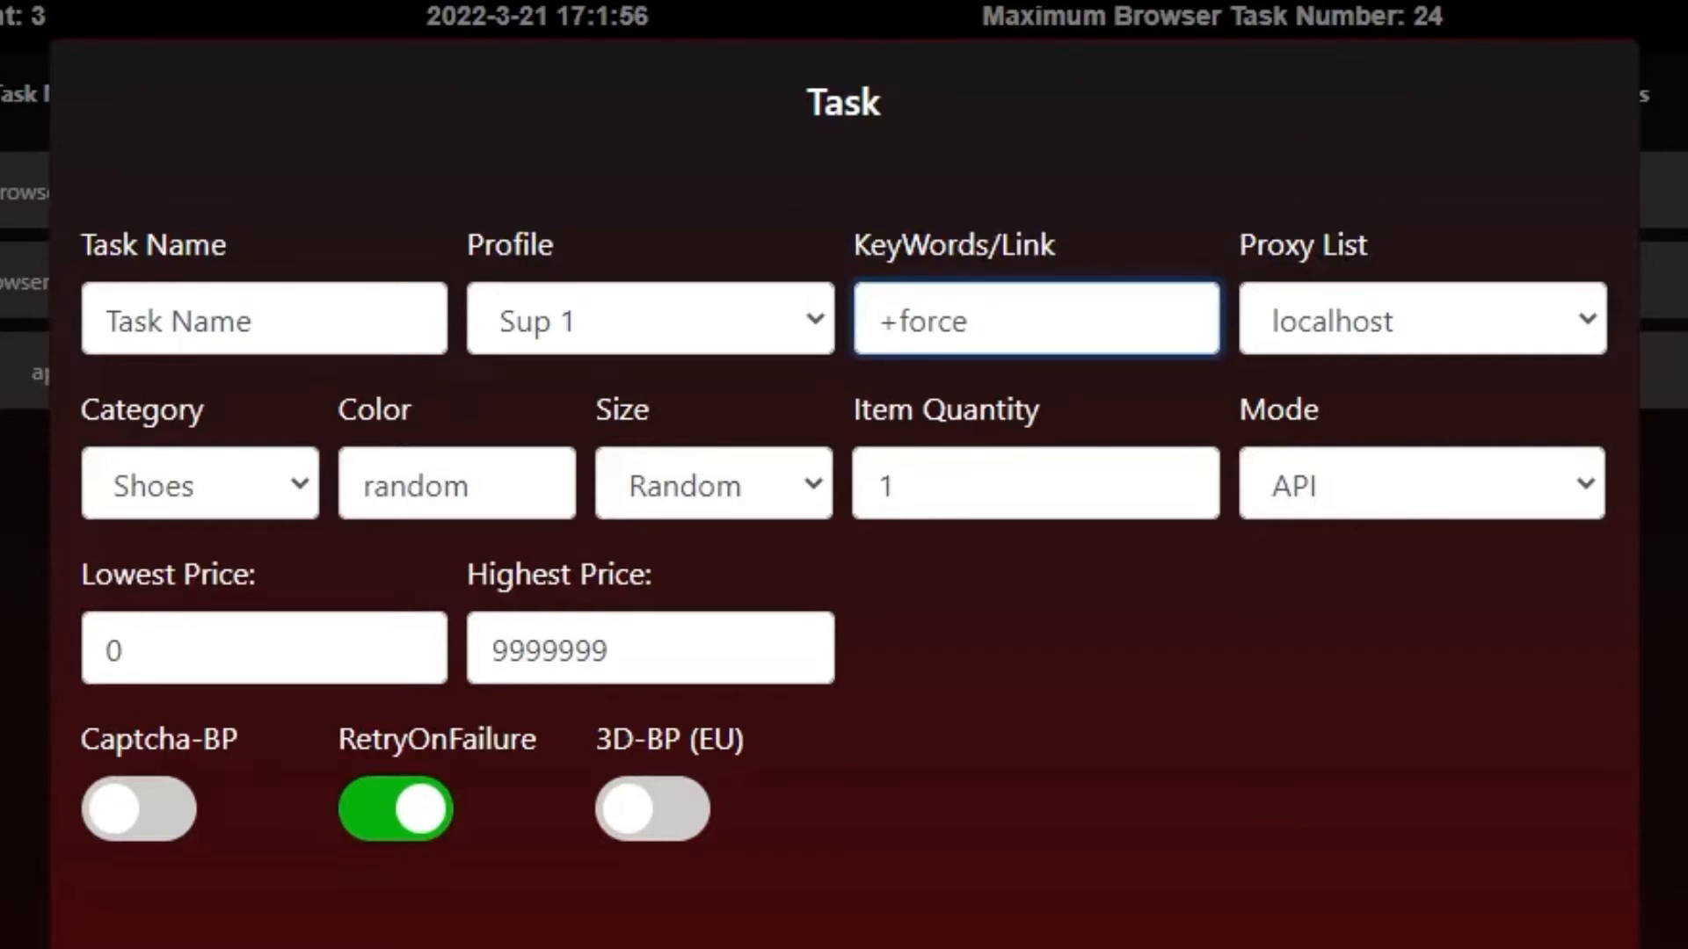
key("BackSpace")
key("BackSpace")
key("BackSpace")
key("BackSpace")
key("BackSpace")
key("BackSpace")
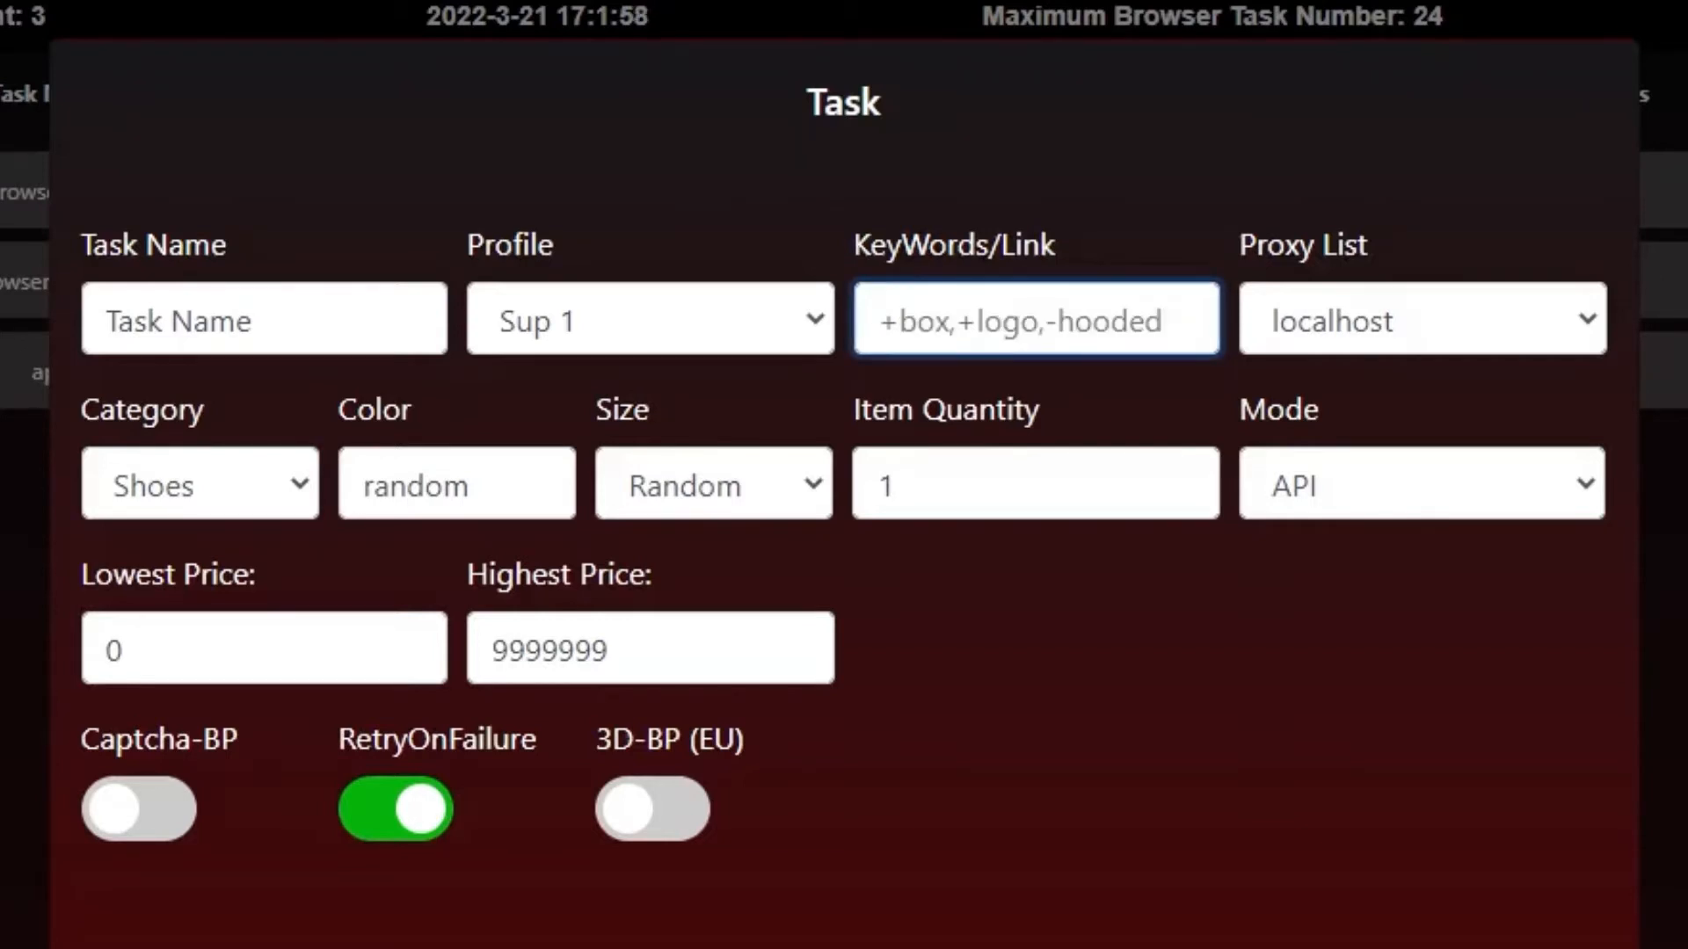
type("+force")
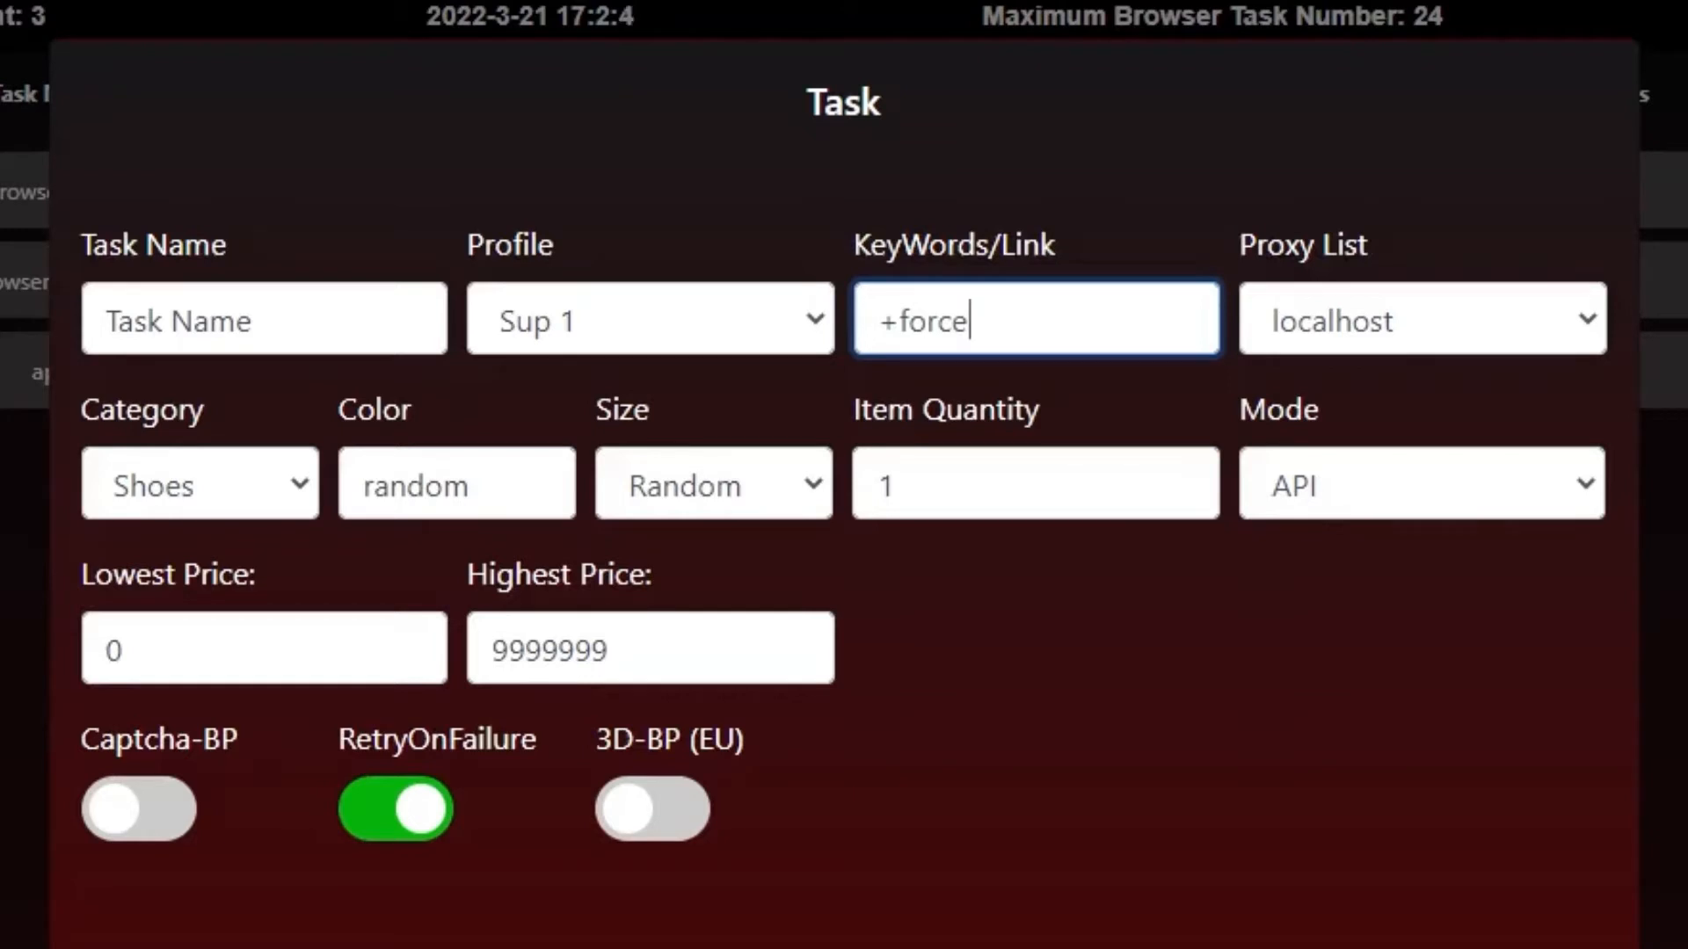
left_click(1422, 318)
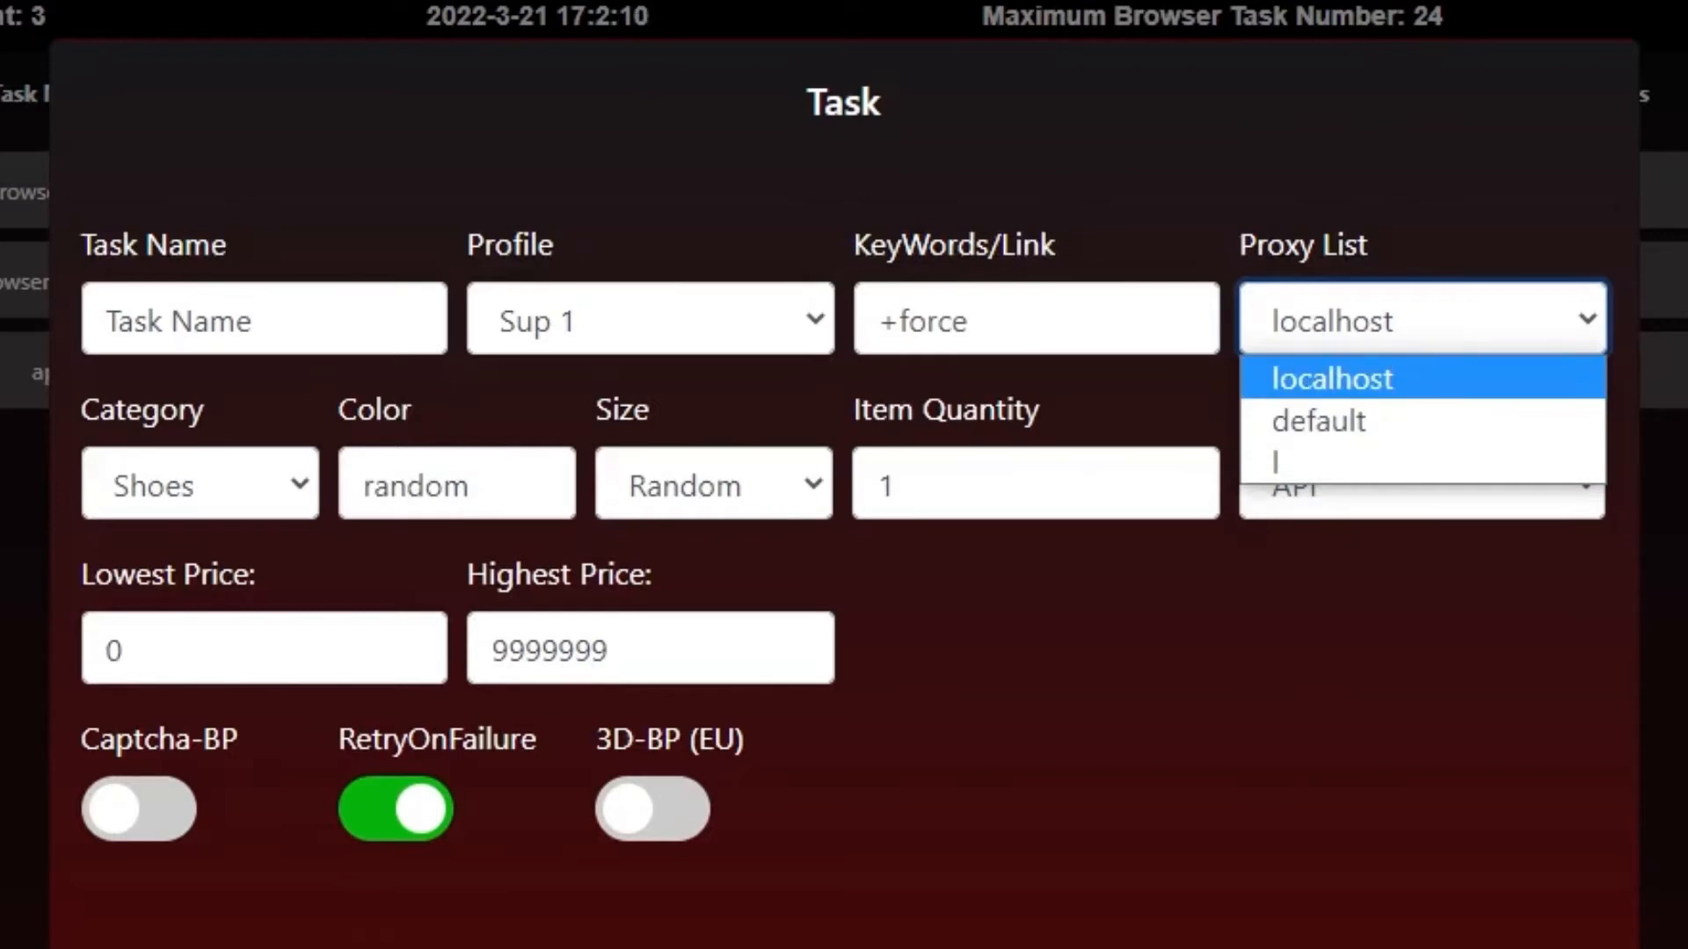
key("Return")
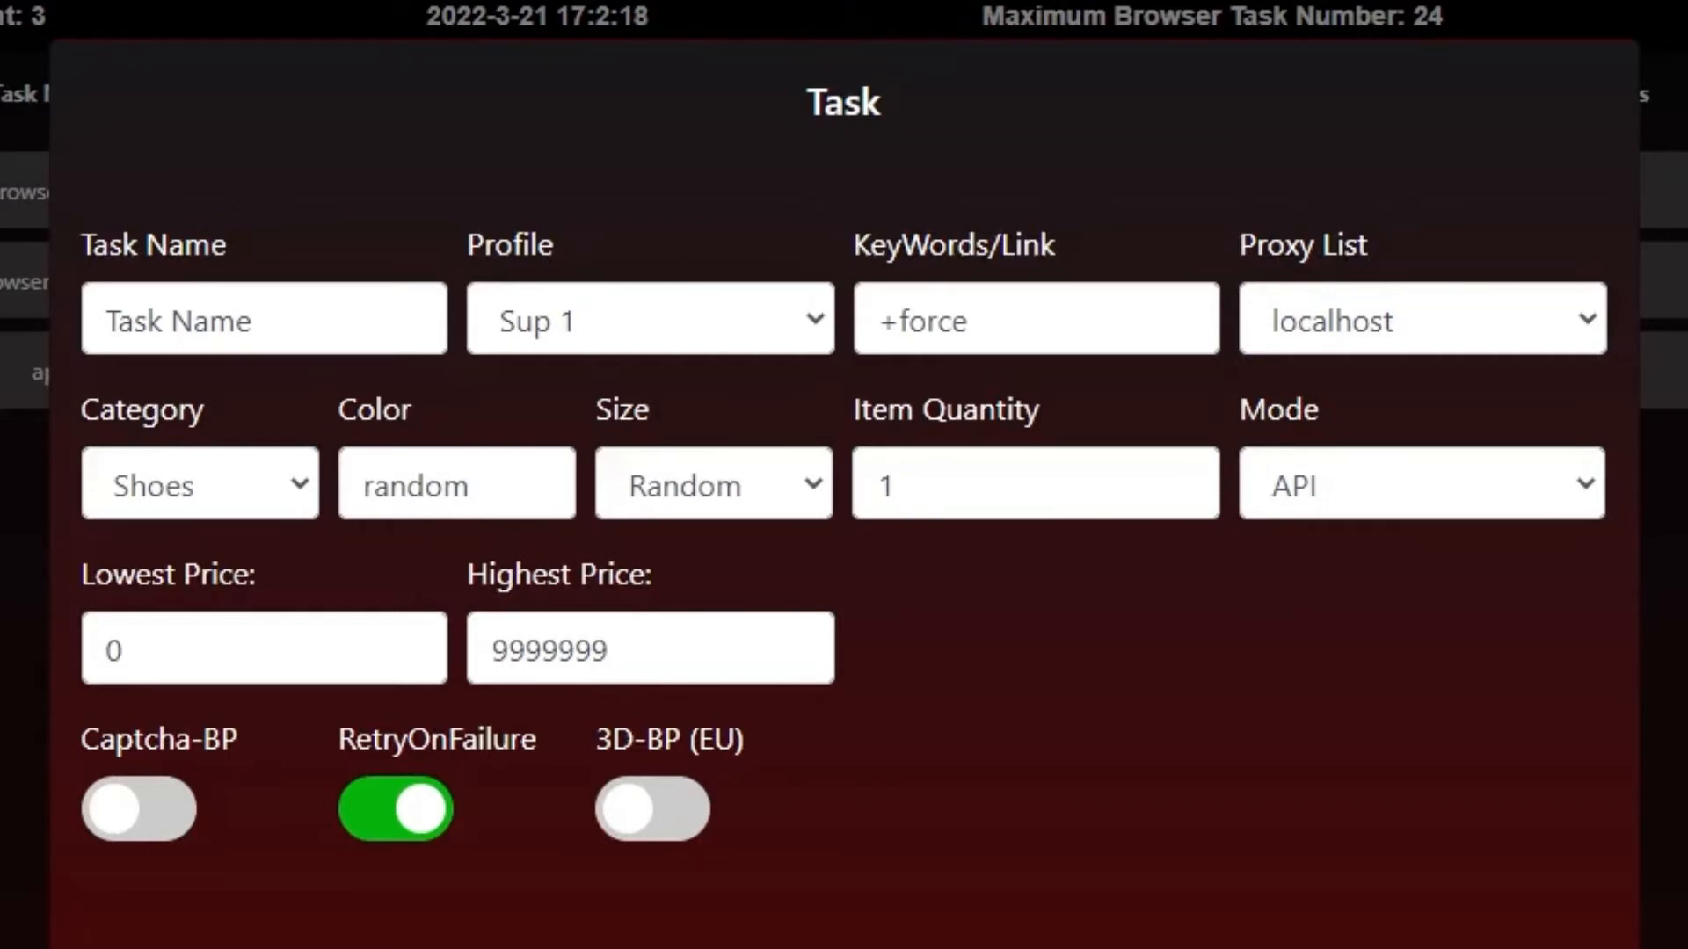
- Browse the task modes and first pick BrowserNormal as the mode
key("Tab")
key("Tab")
key("alt+Down")
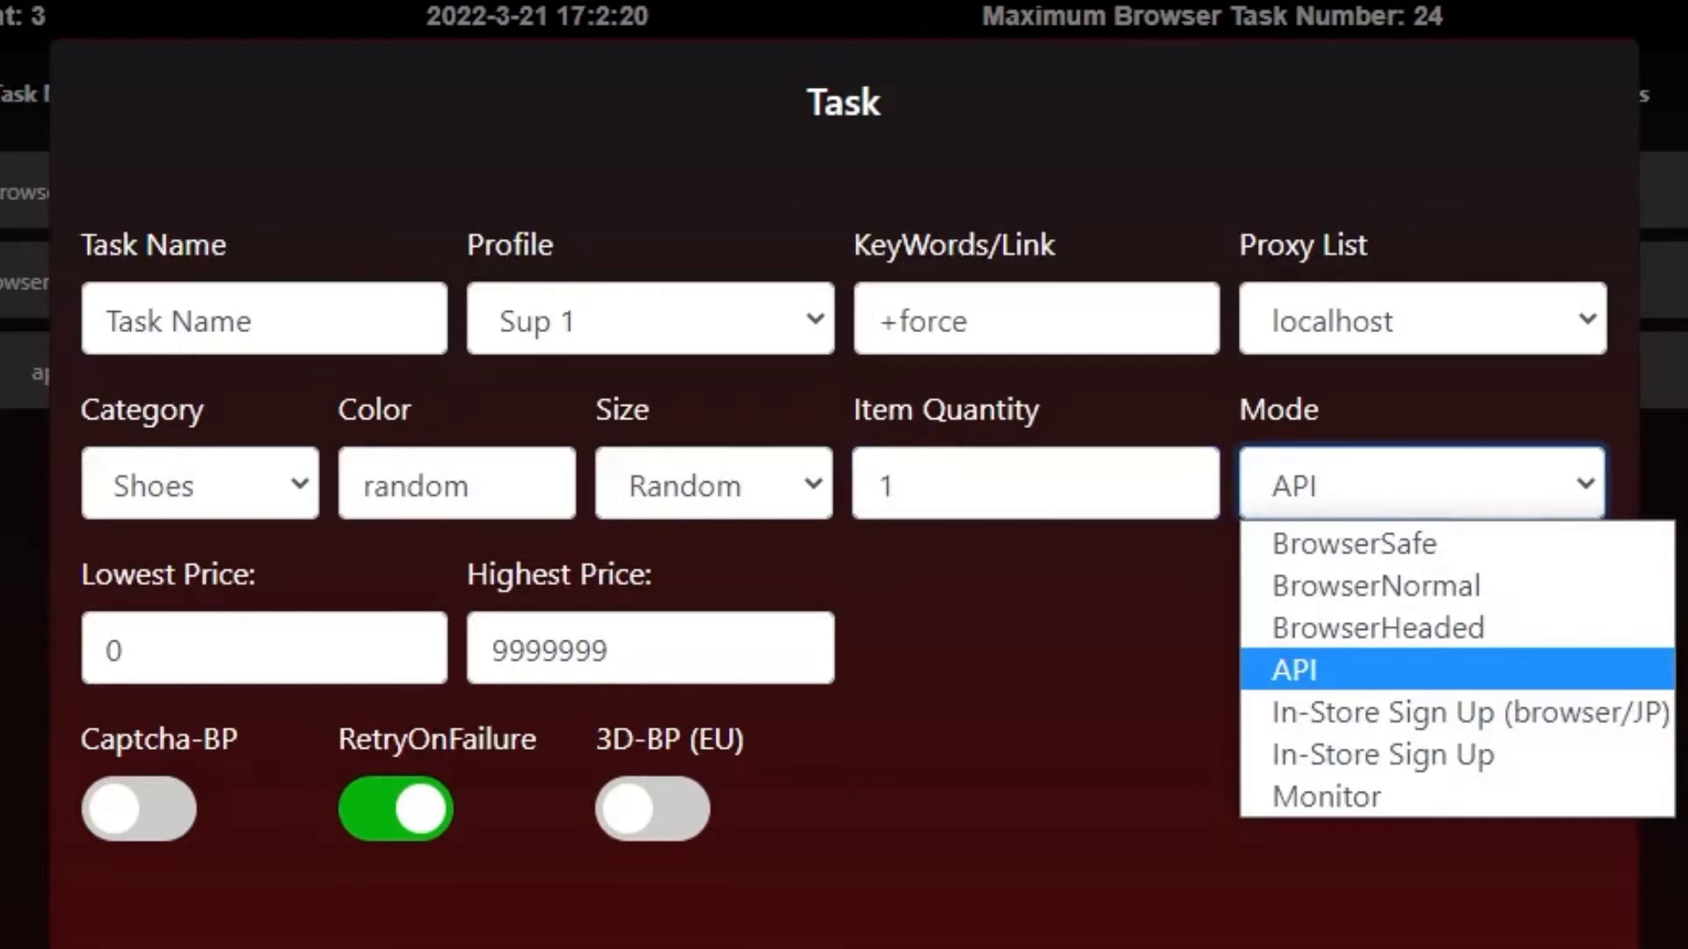
key("Up")
key("Up")
key("Up")
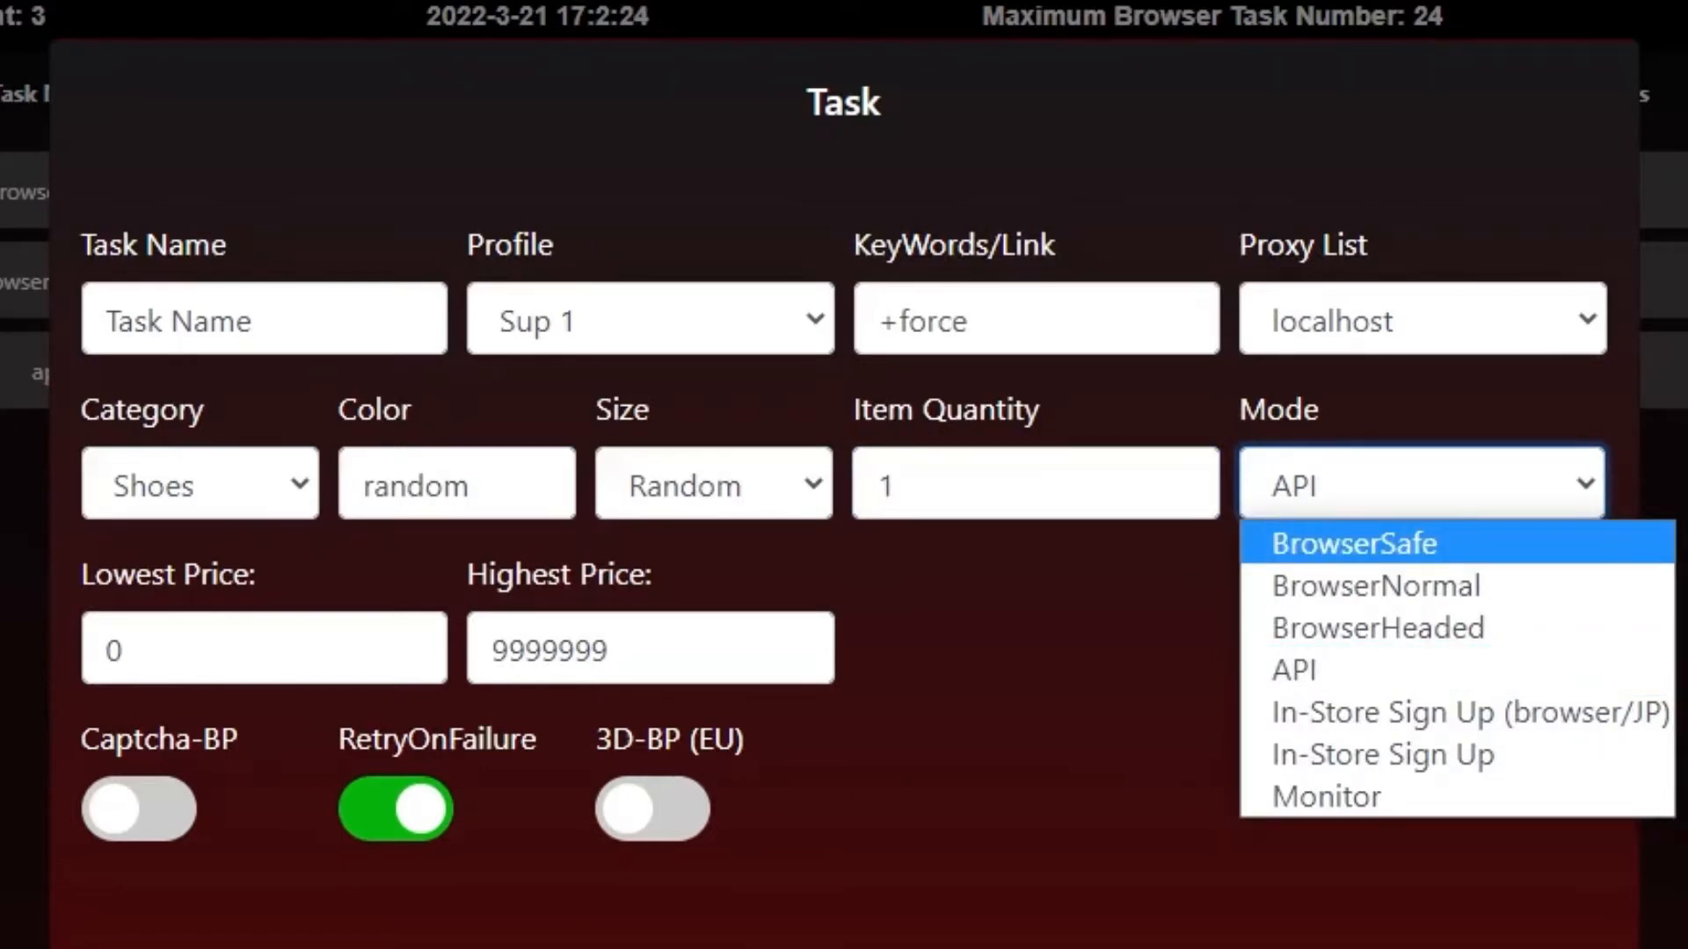
key("Down")
key("Down")
key("Down")
key("Down")
key("Down")
key("Down")
key("Up")
key("Up")
key("Up")
key("Up")
key("Up")
key("Up")
key("Down")
key("Return")
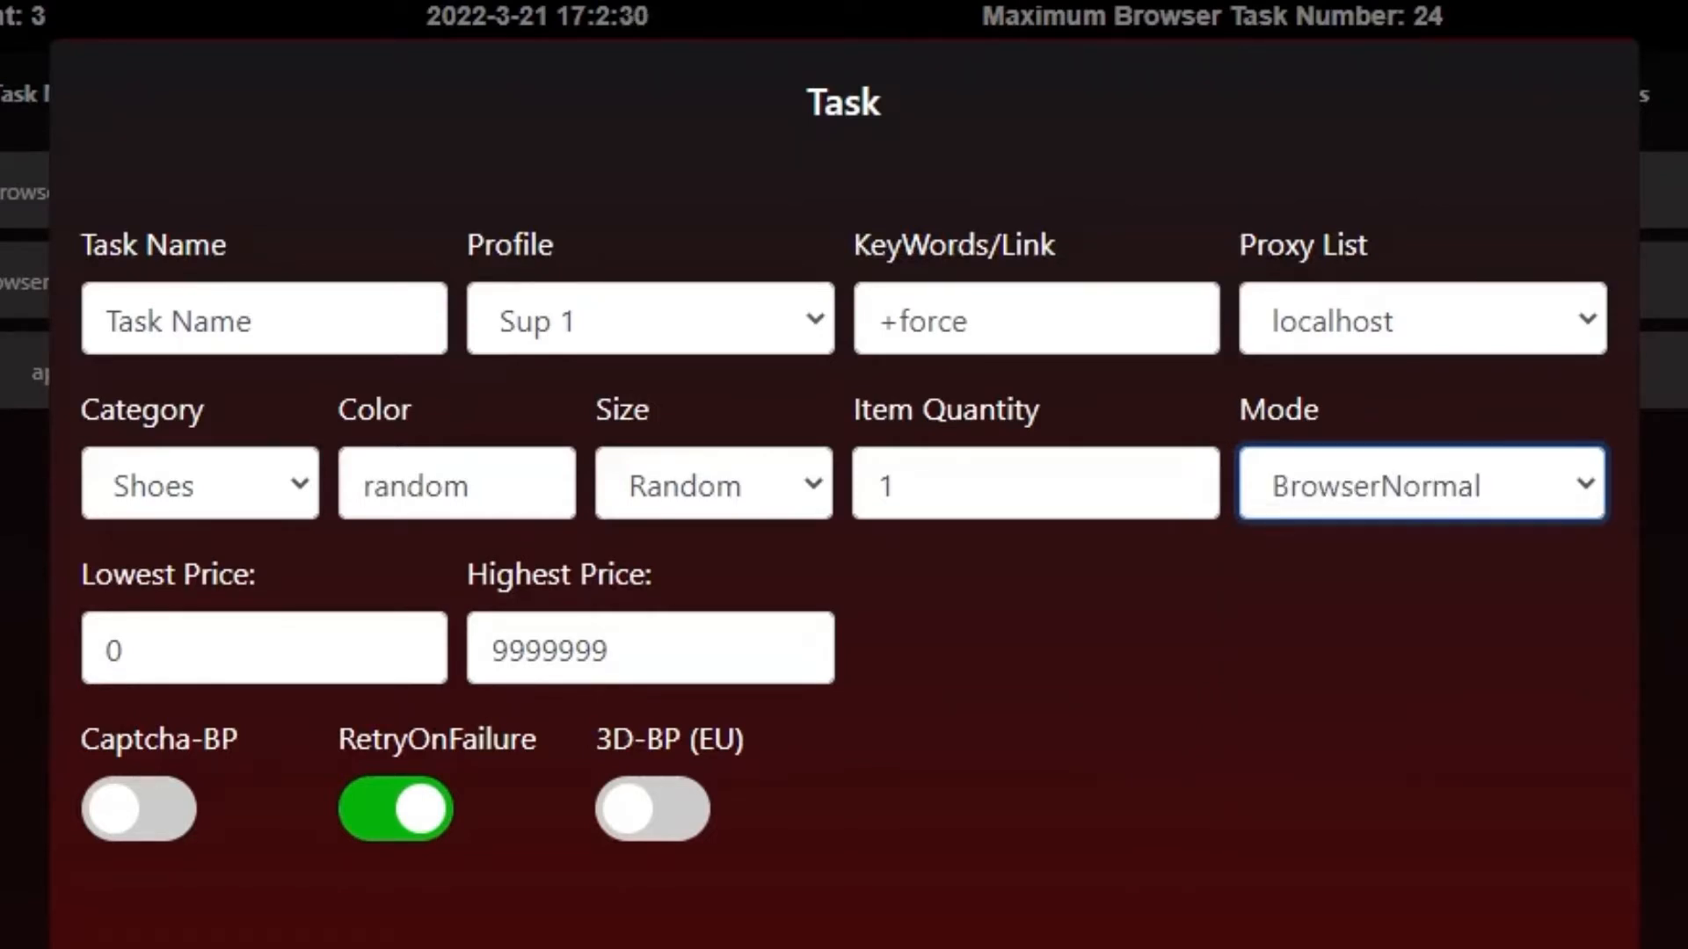
- Change the task mode from BrowserNormal to BrowserHeaded
key("alt+Down")
key("Down")
key("Down")
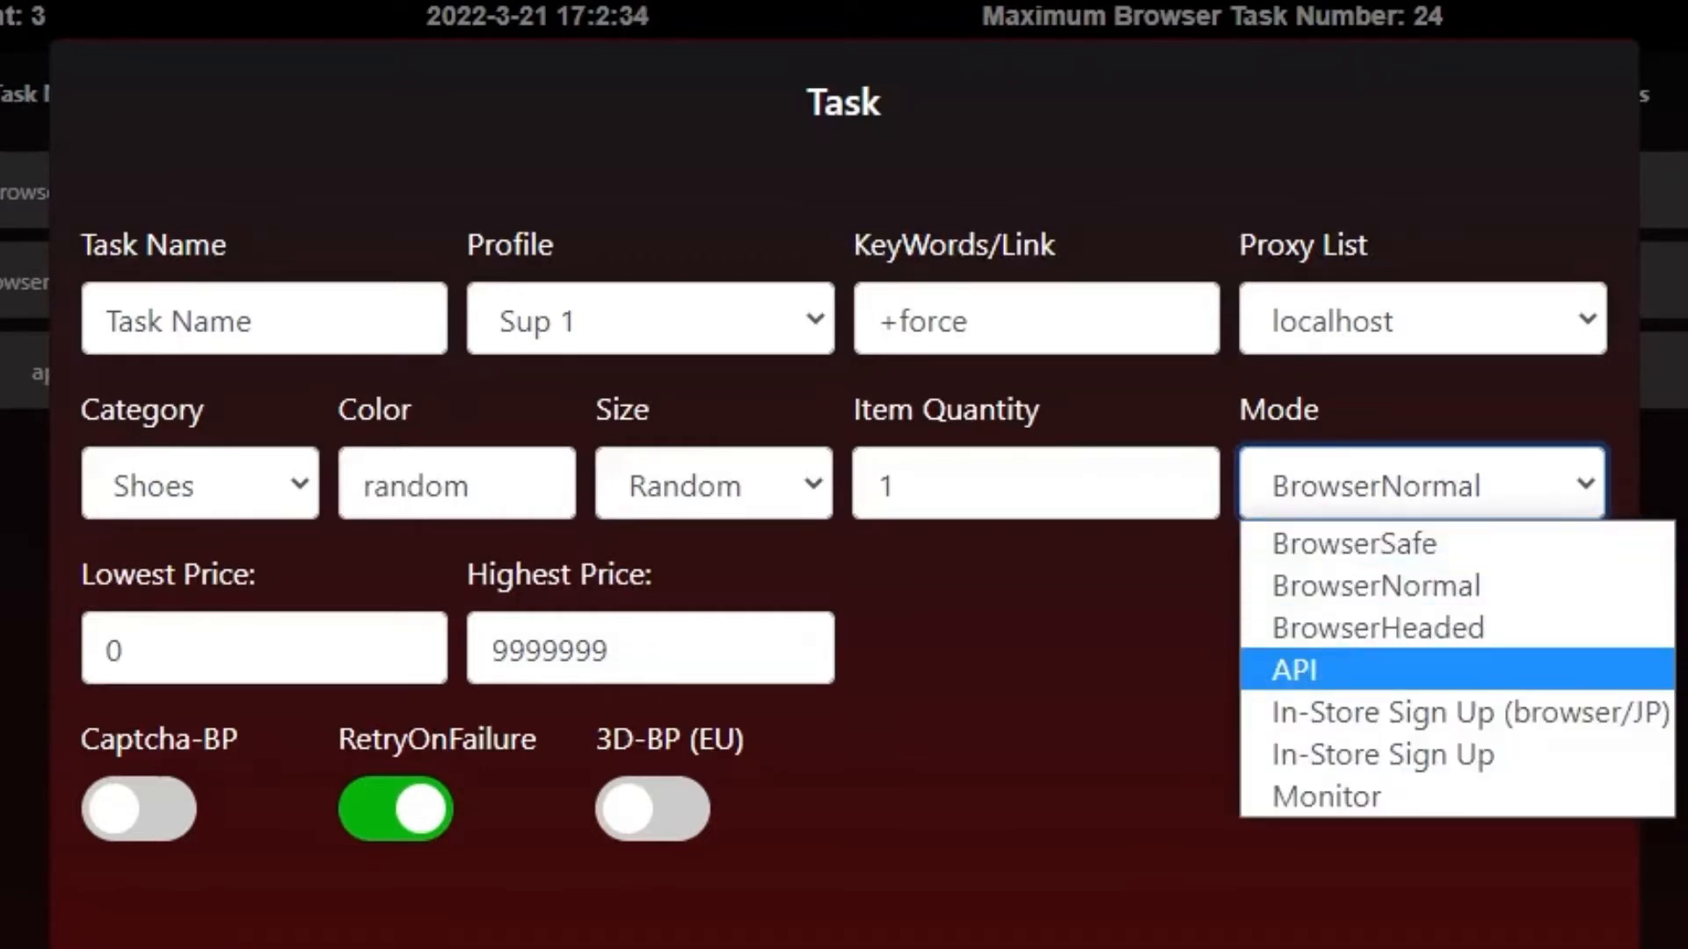
key("Up")
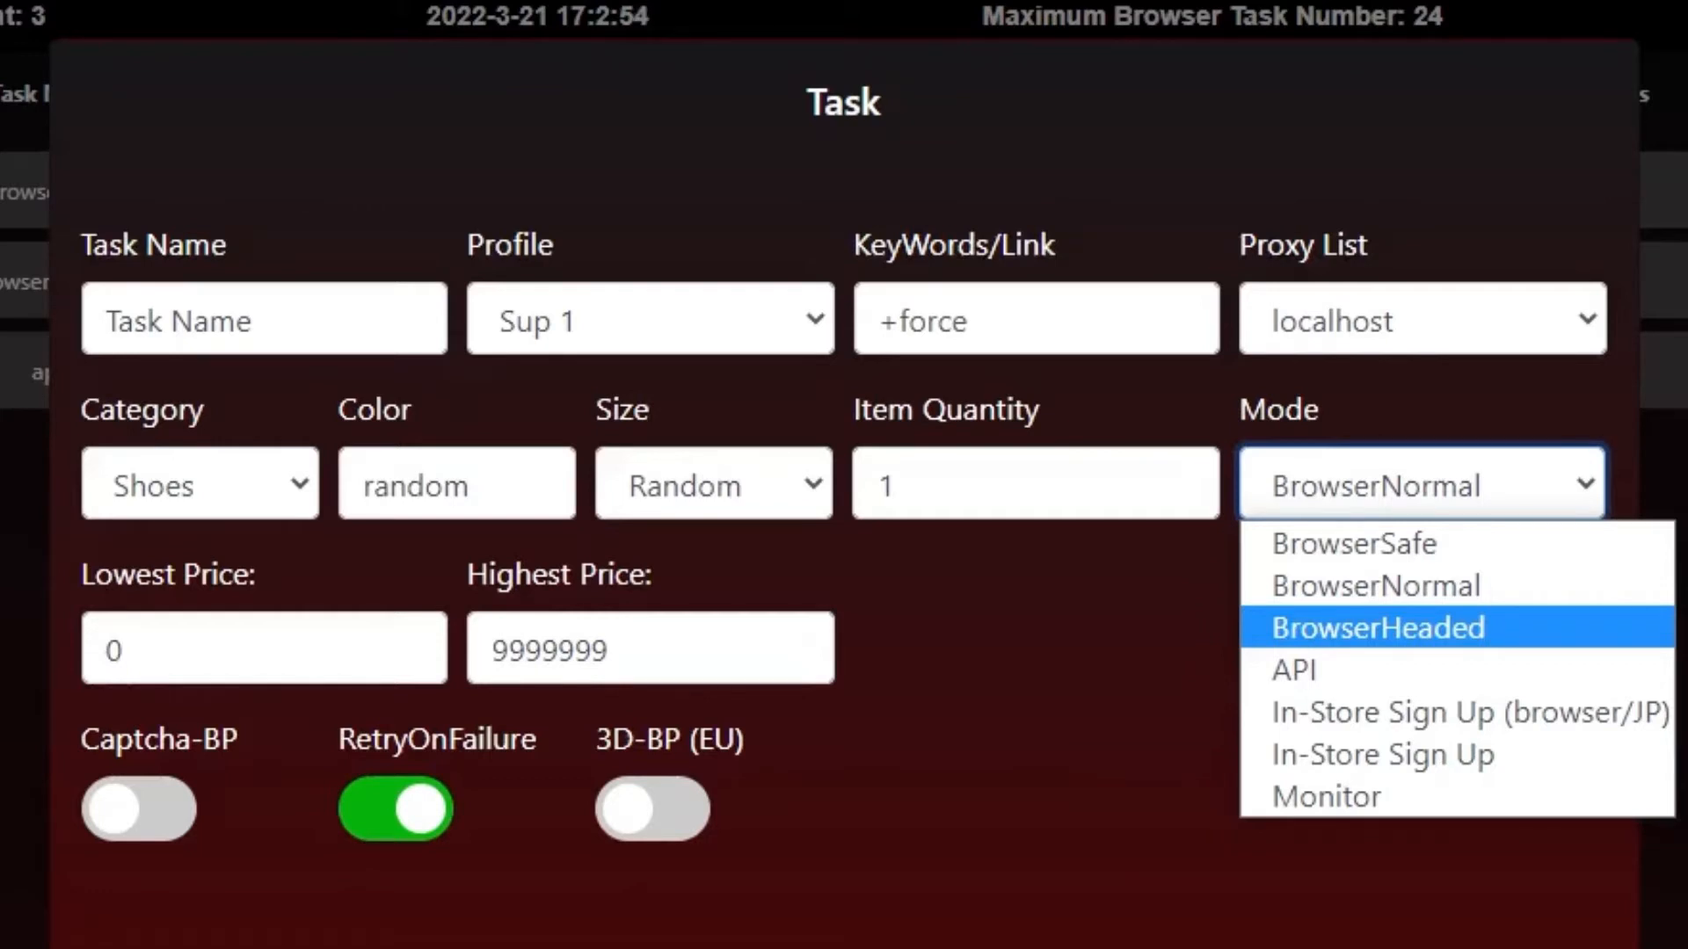
key("Return")
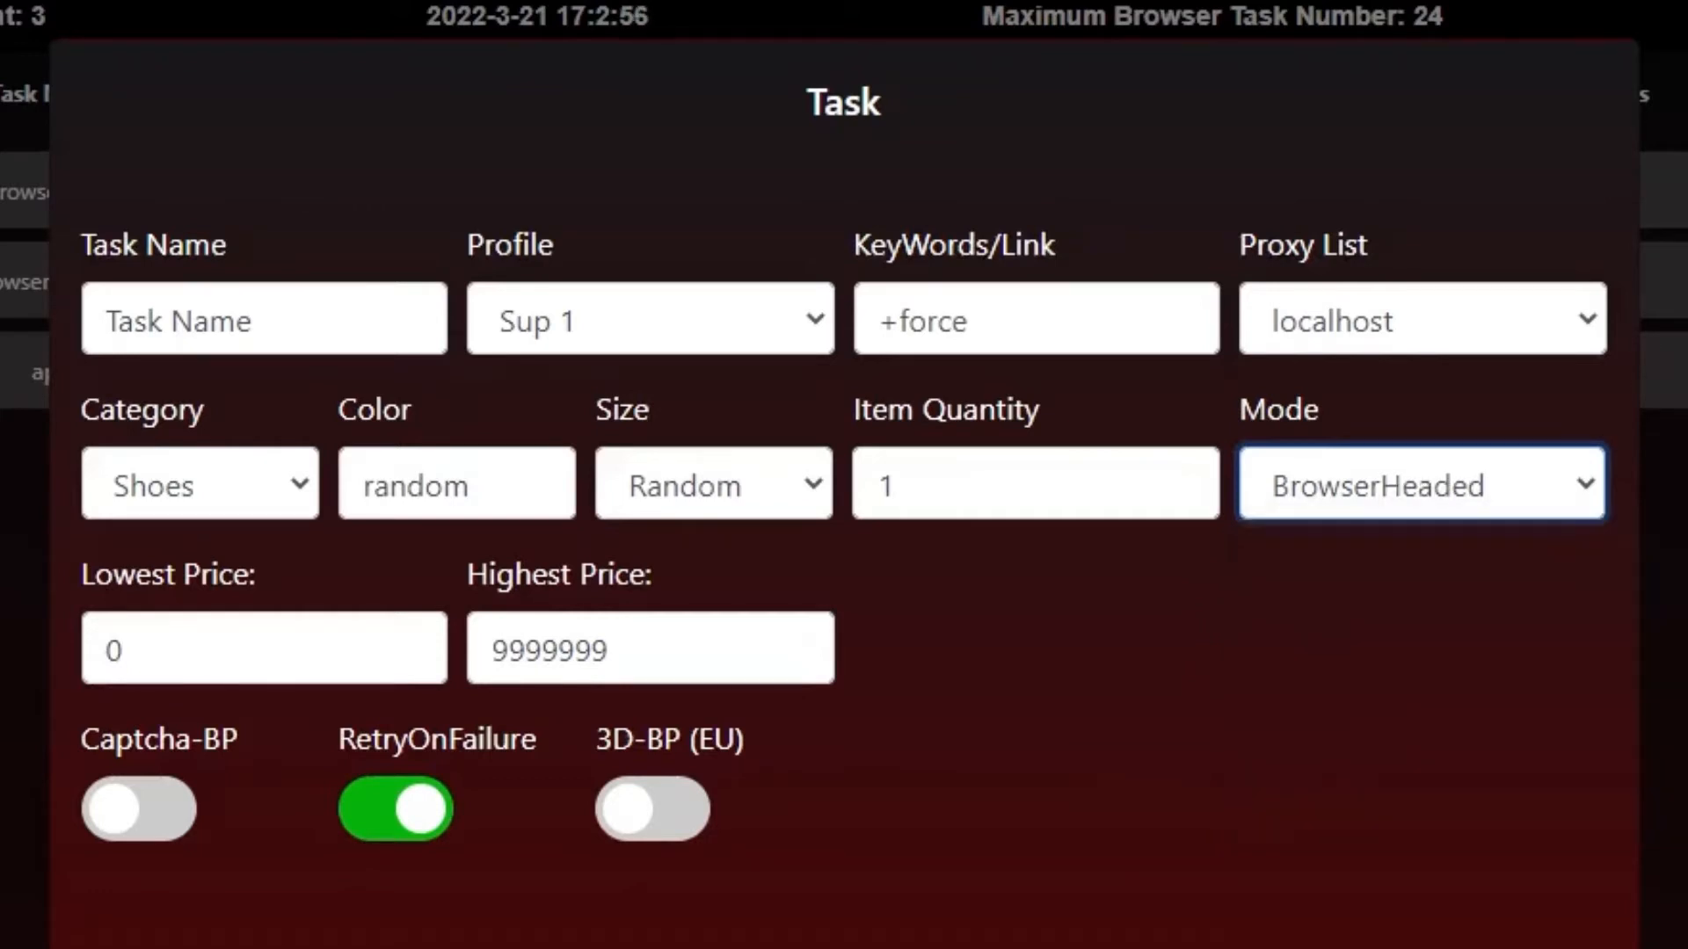
key("space")
key("Down")
key("Down")
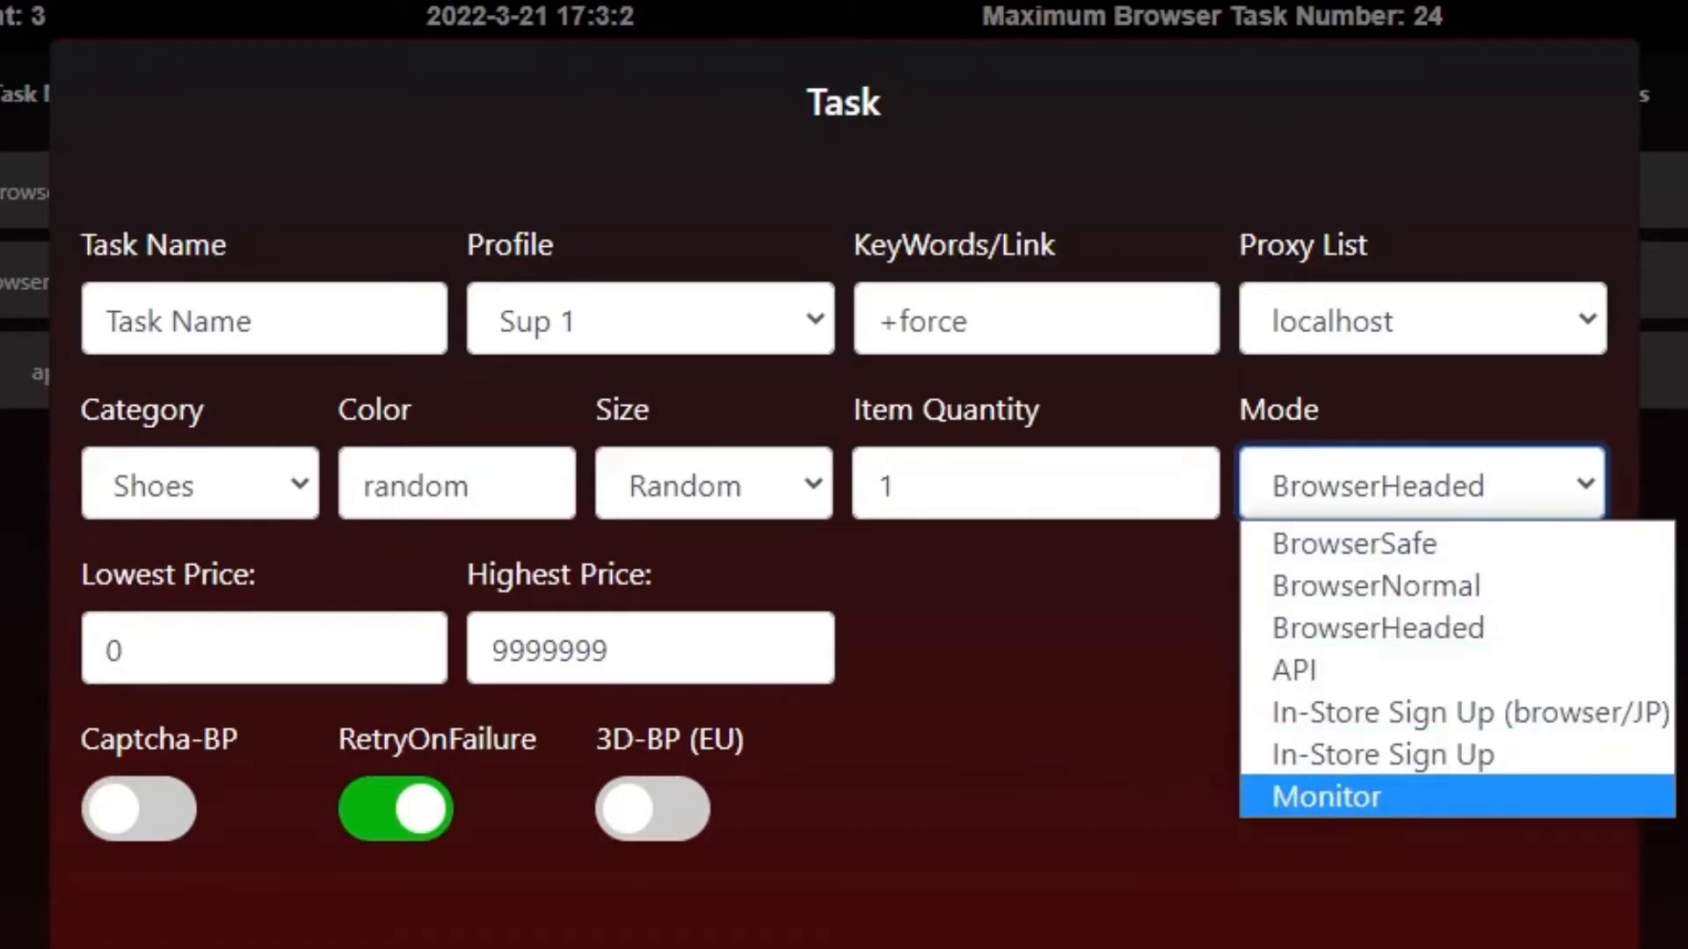
key("Escape")
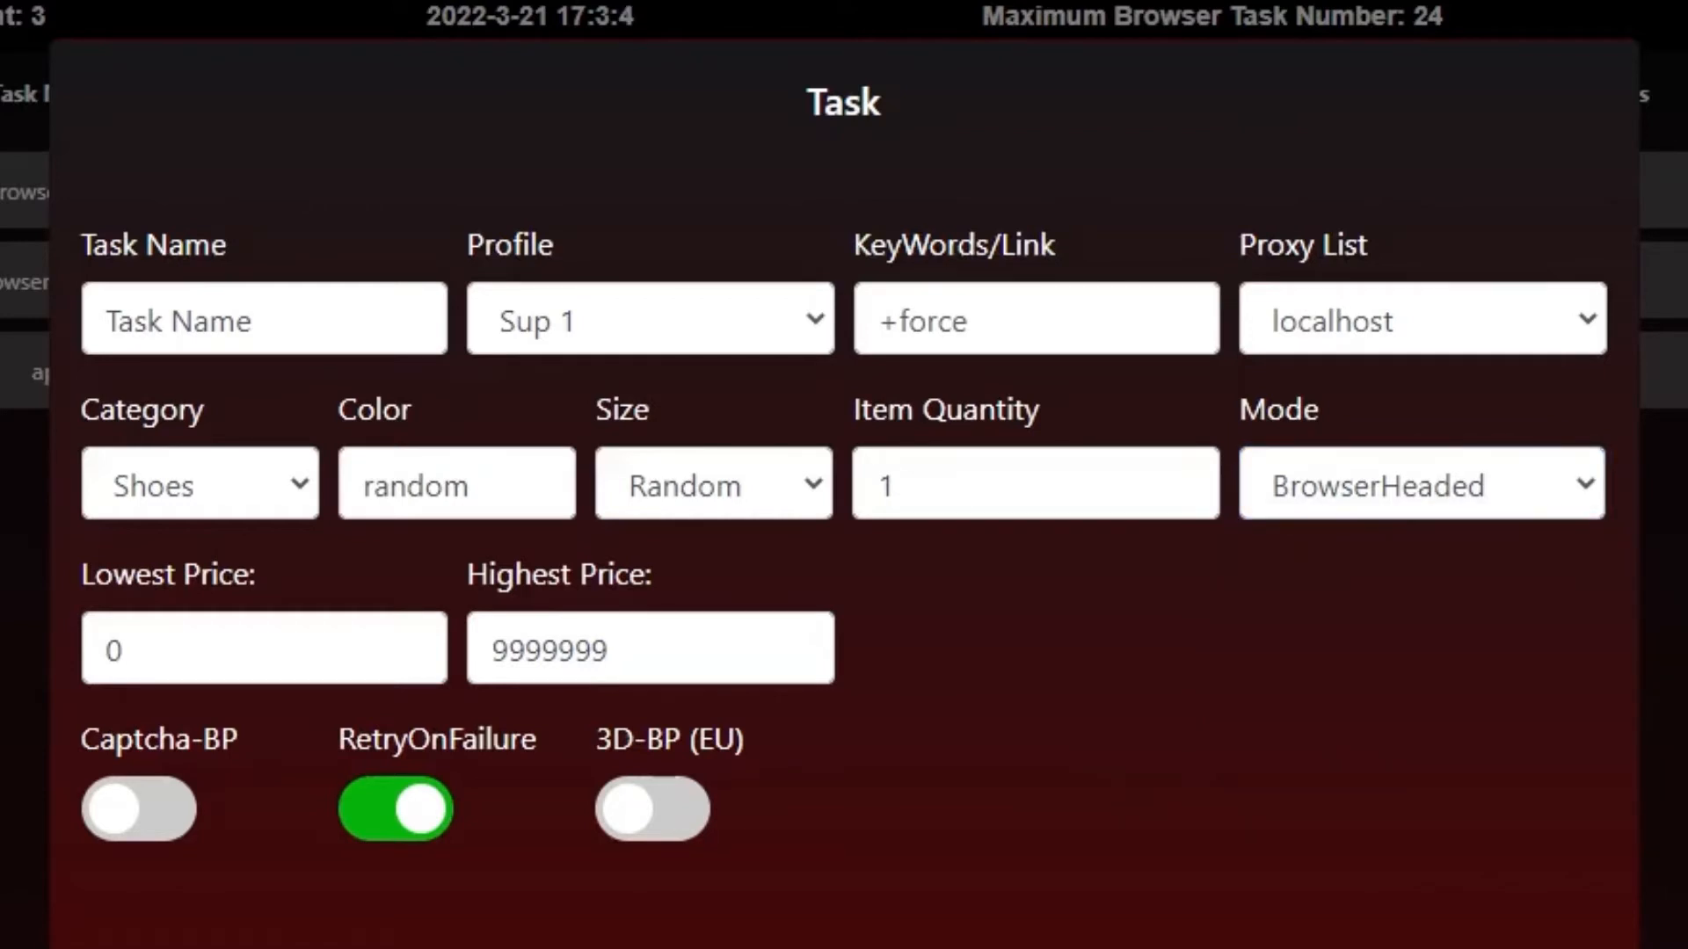
- Leave Lowest Price at 0, create the fourth BrowserHeaded task, and go to Settings
left_click(264, 649)
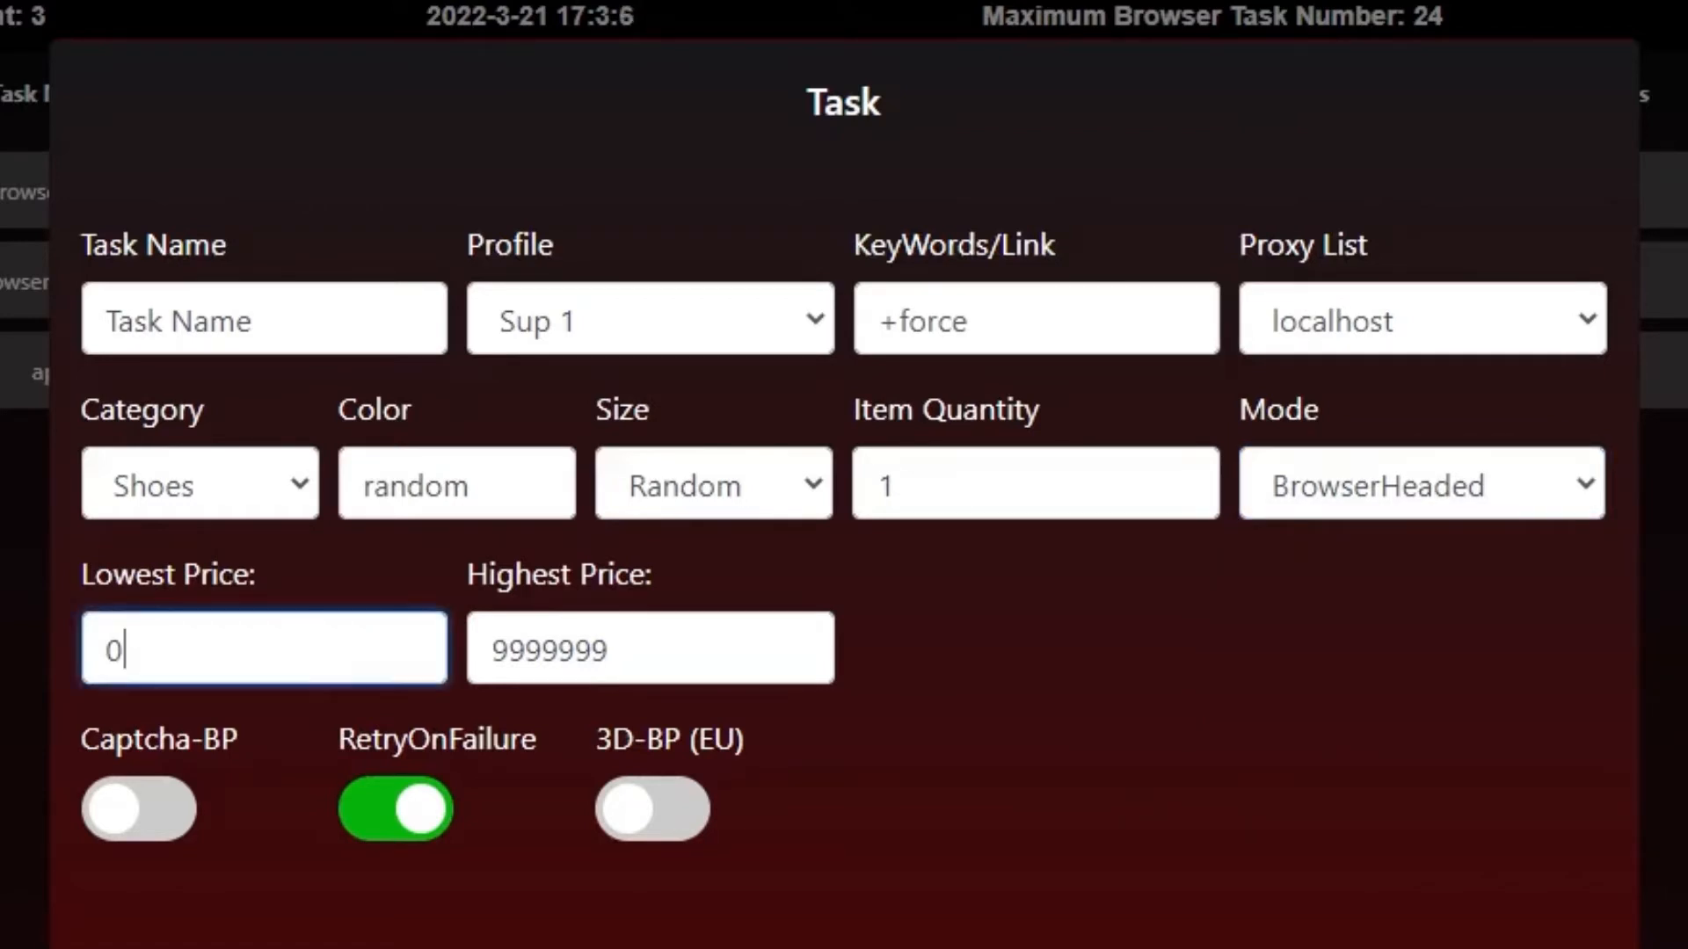
left_click(1038, 651)
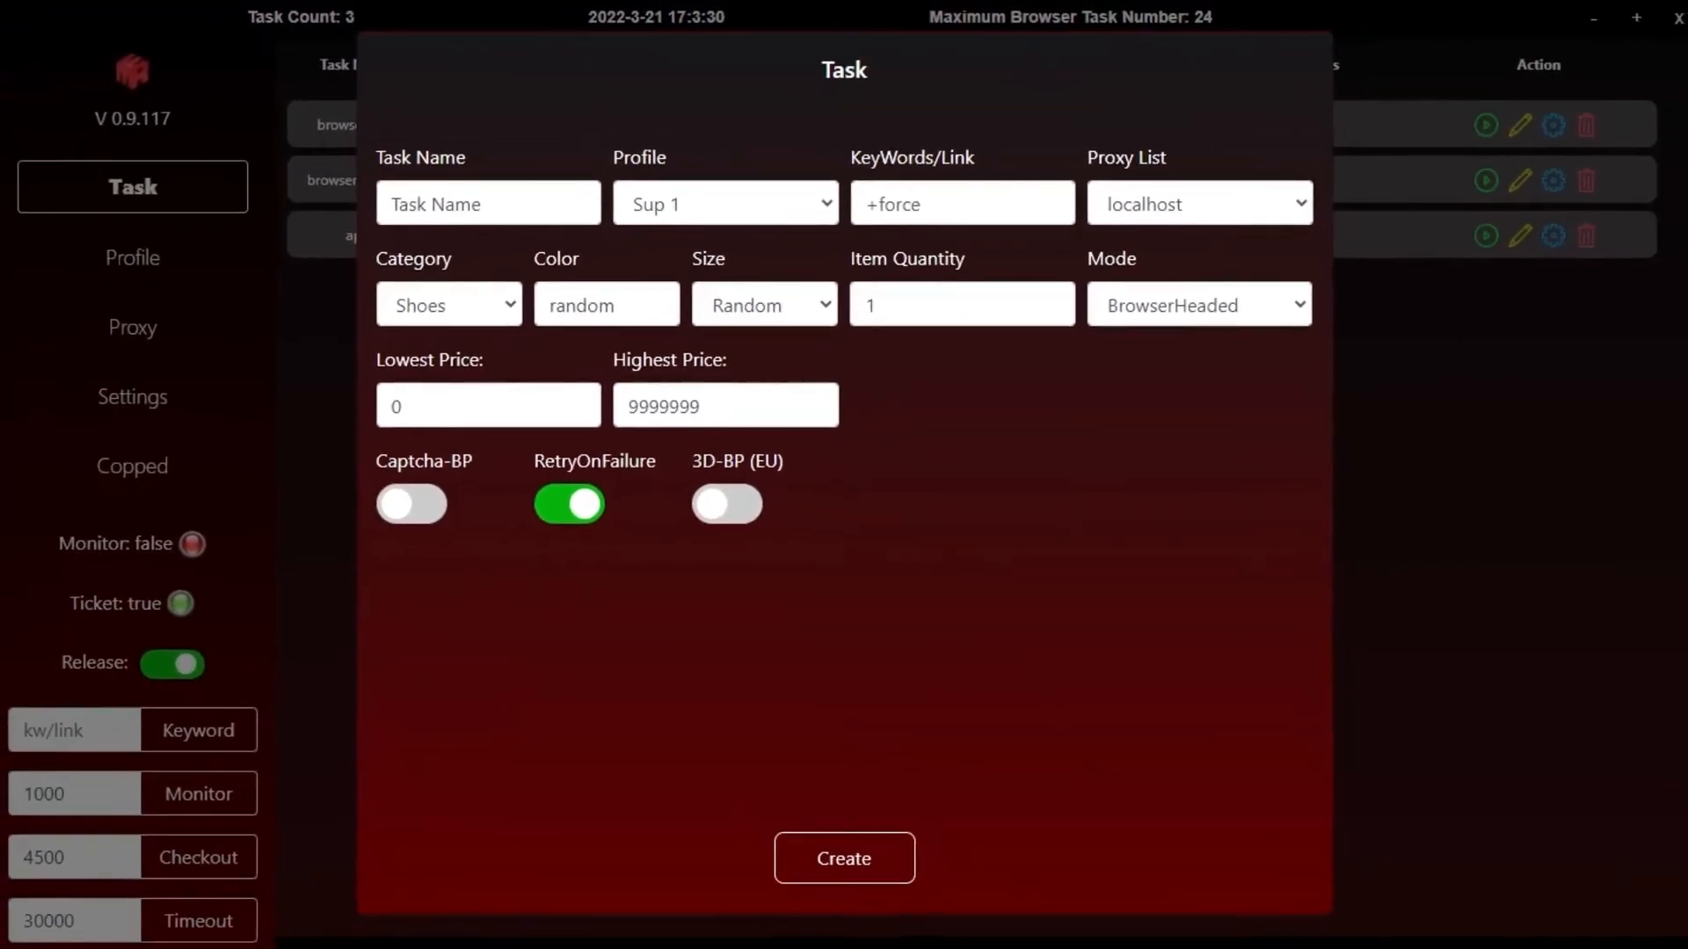
left_click(844, 895)
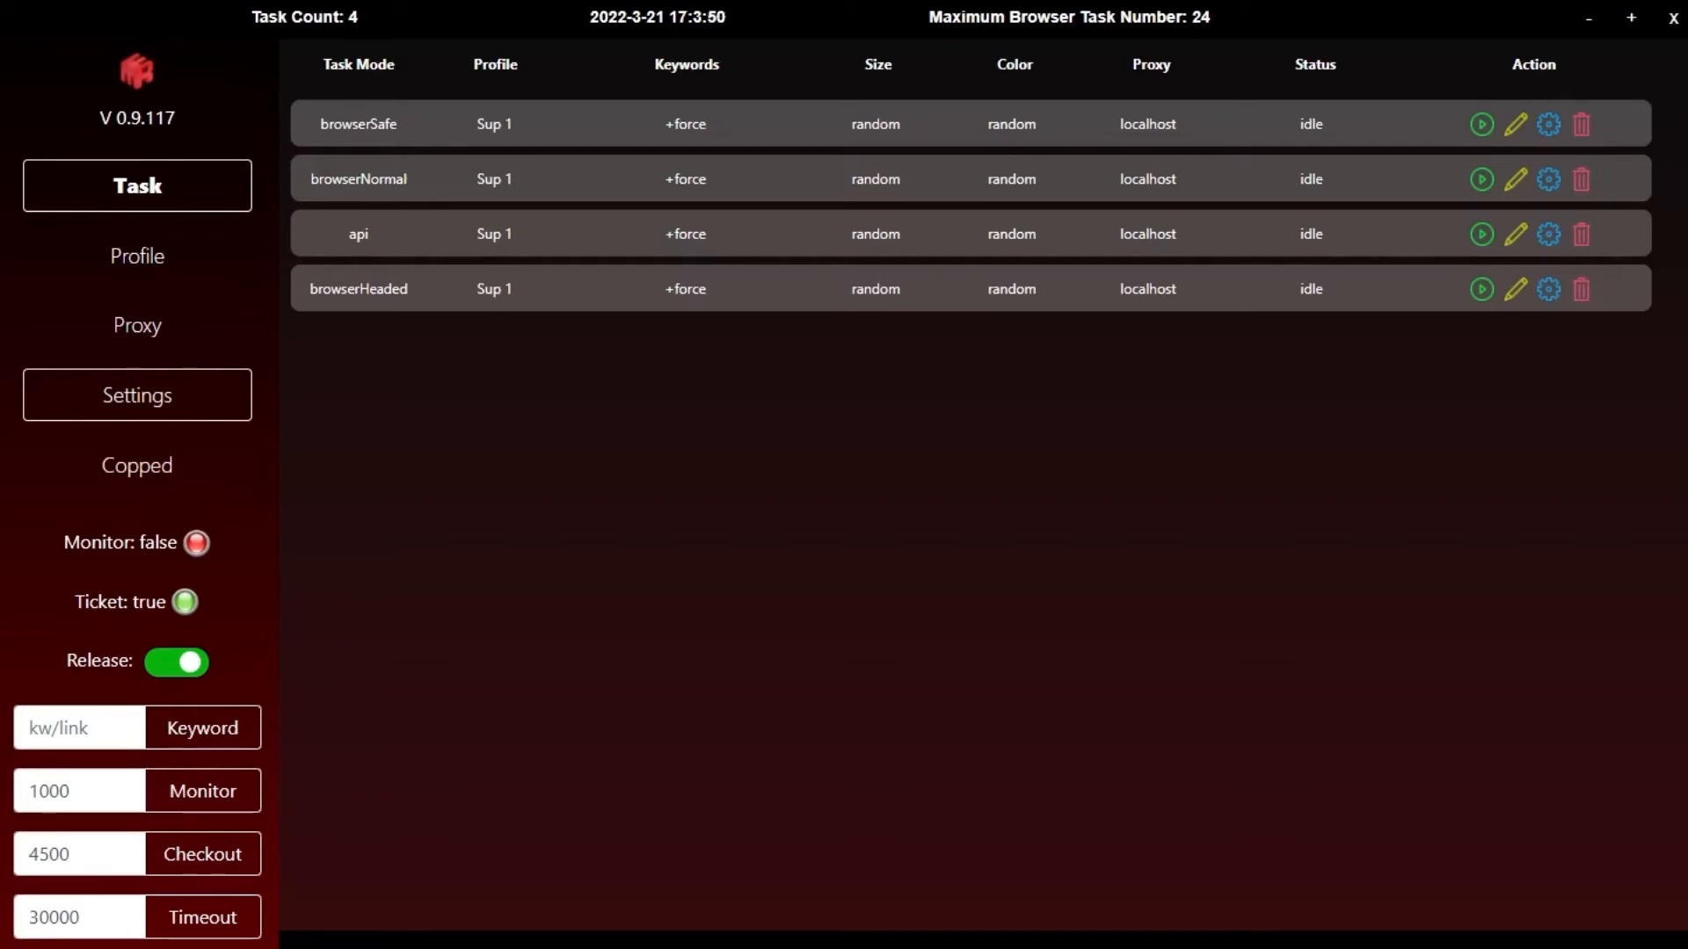
left_click(137, 396)
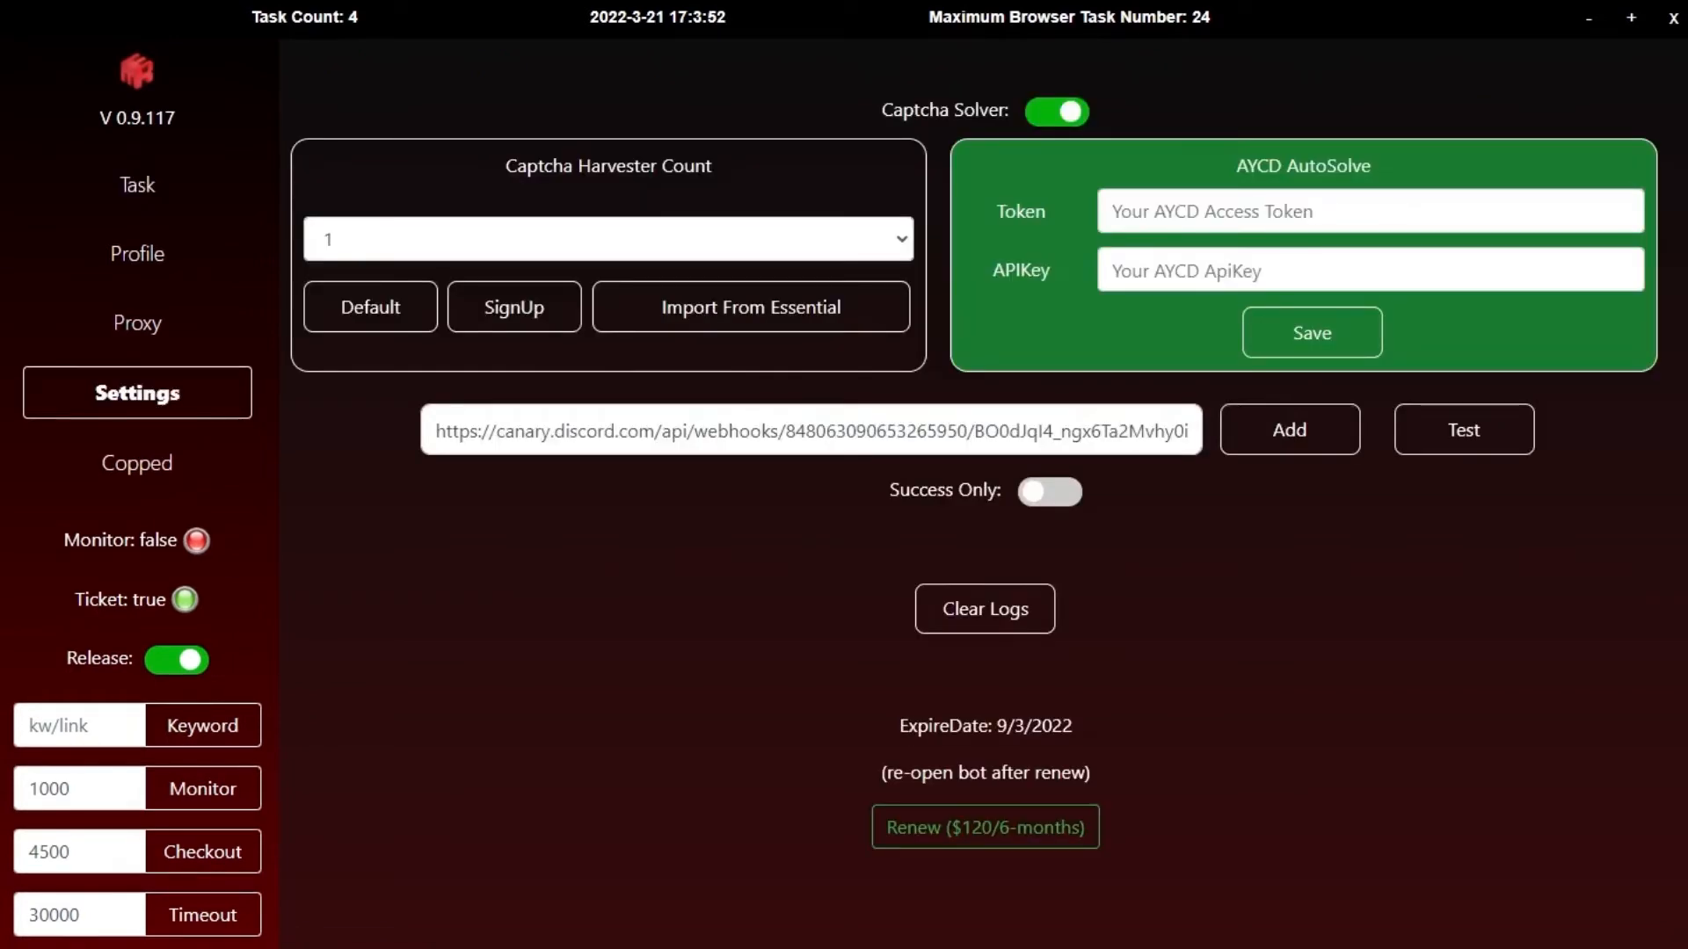
- Turn off the AYCD captcha solver, dismissing its connection error, and set harvester count to 4
left_click(608, 239)
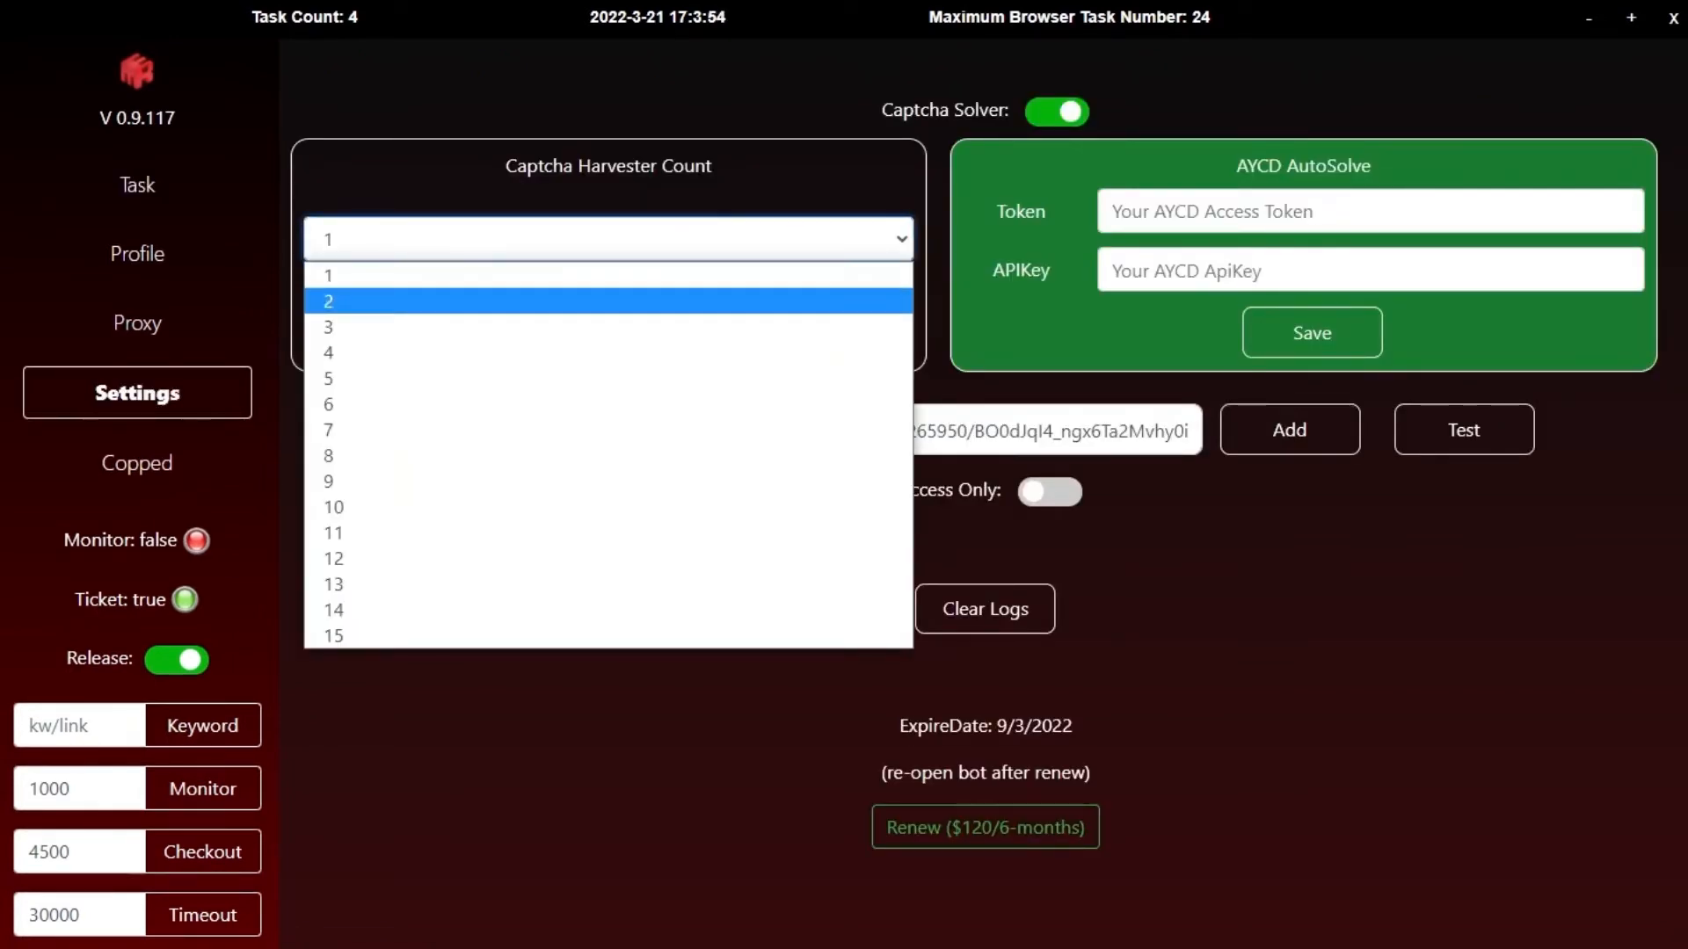
left_click(608, 276)
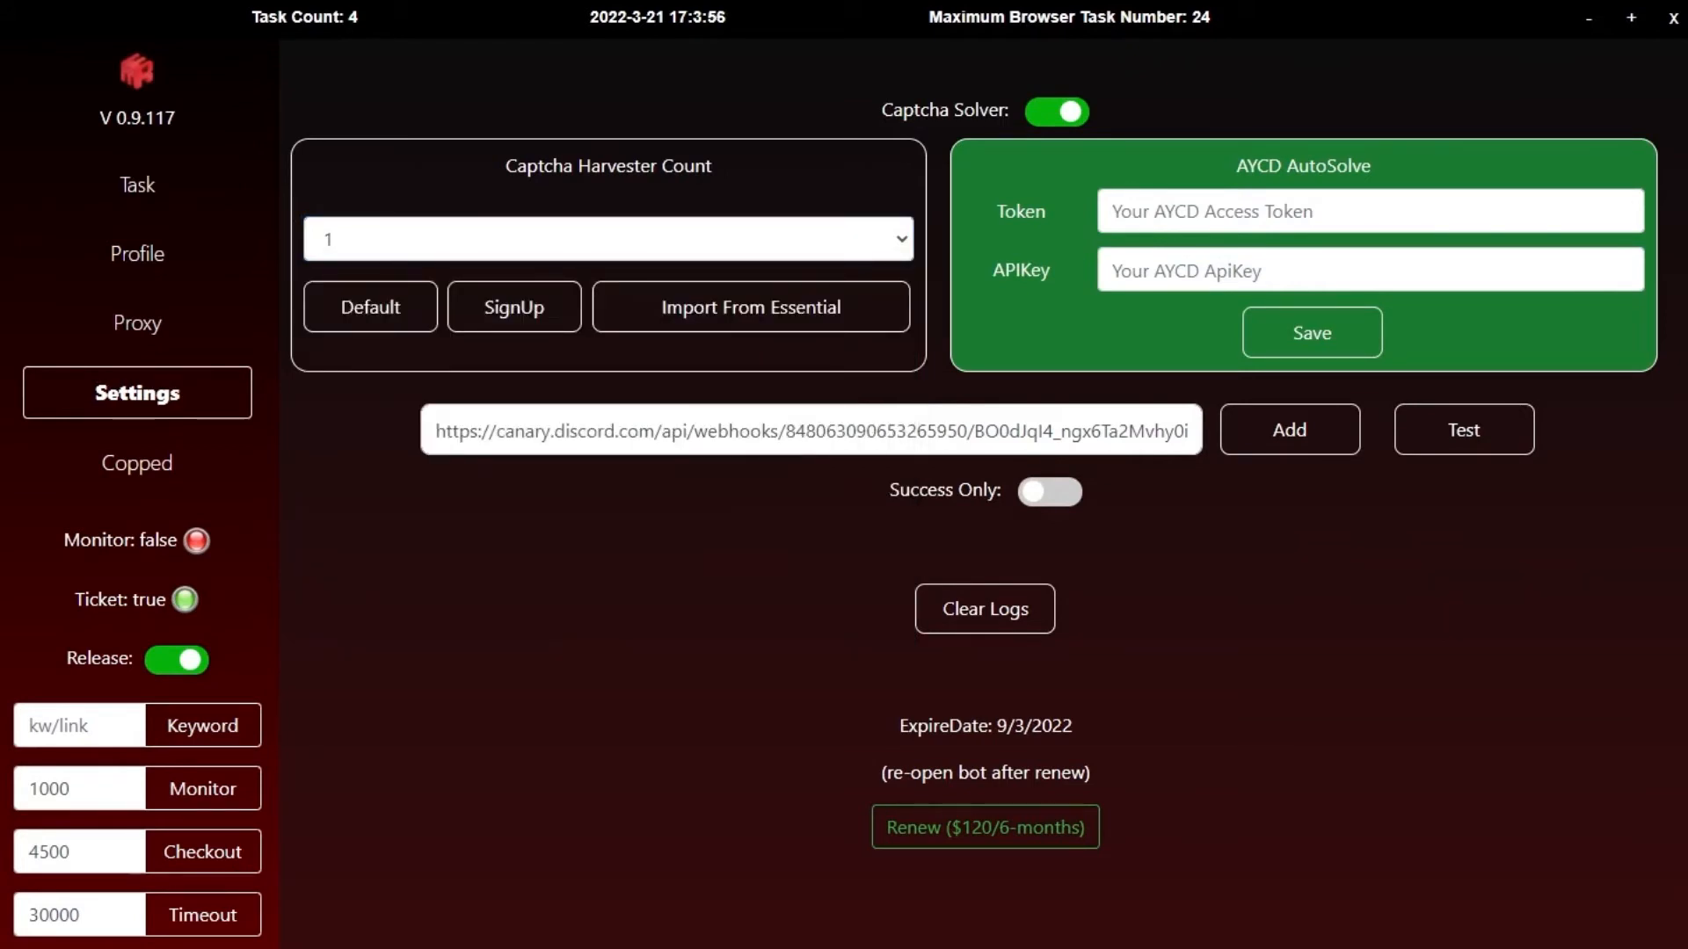
left_click(1057, 112)
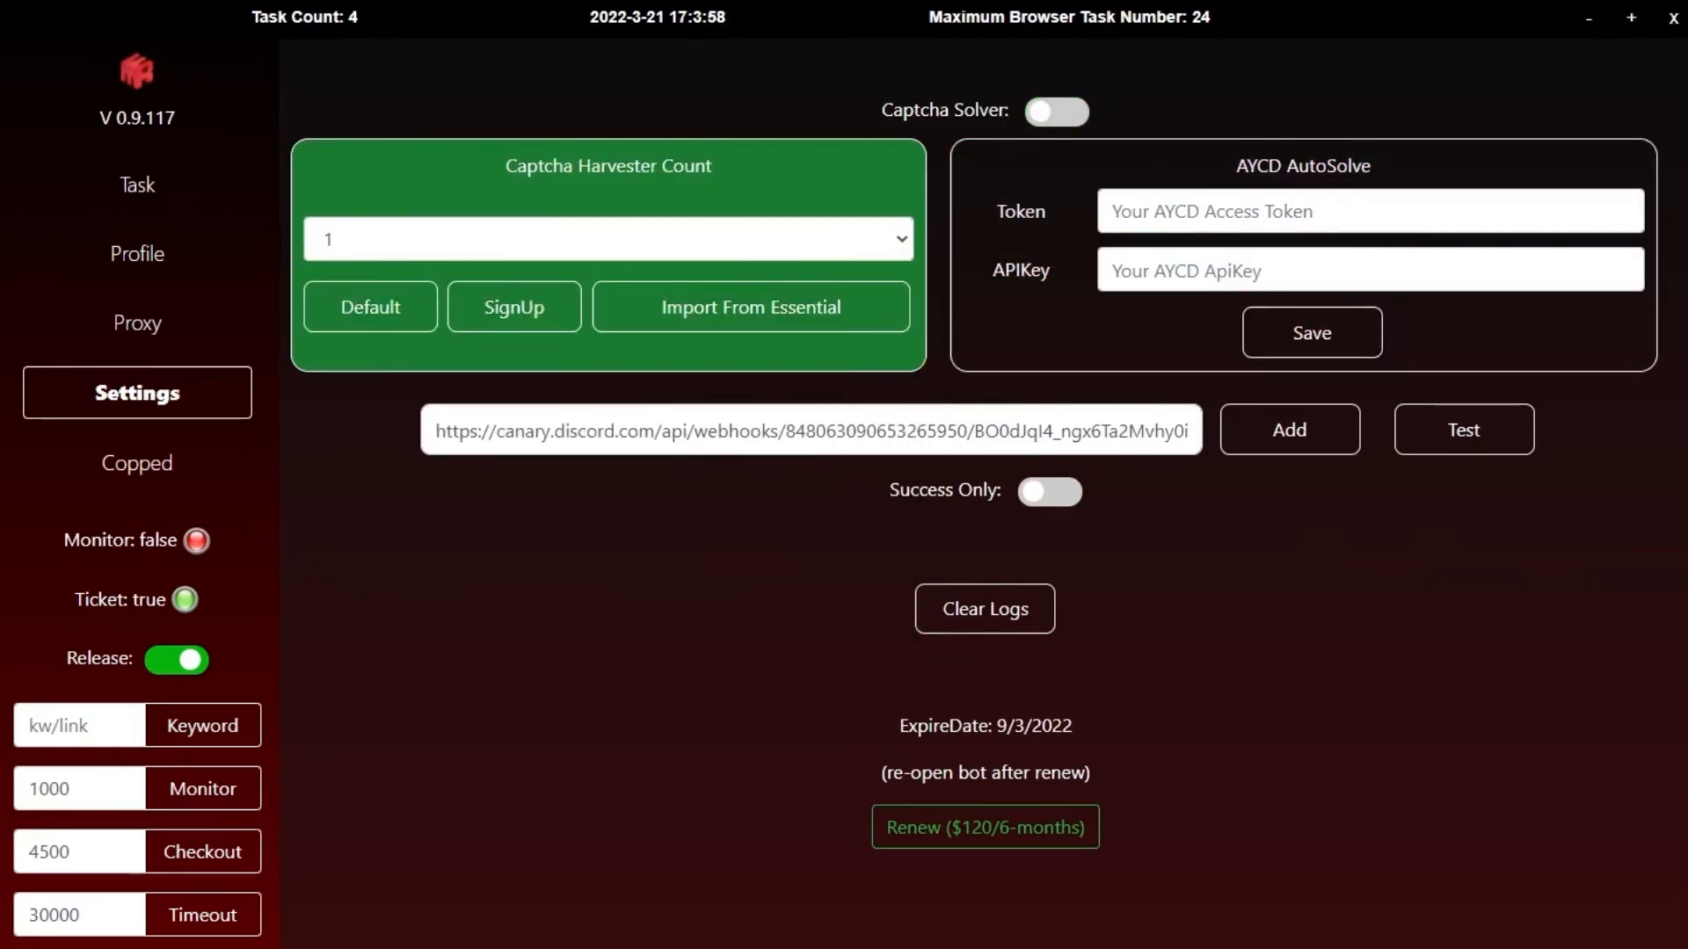
key("space")
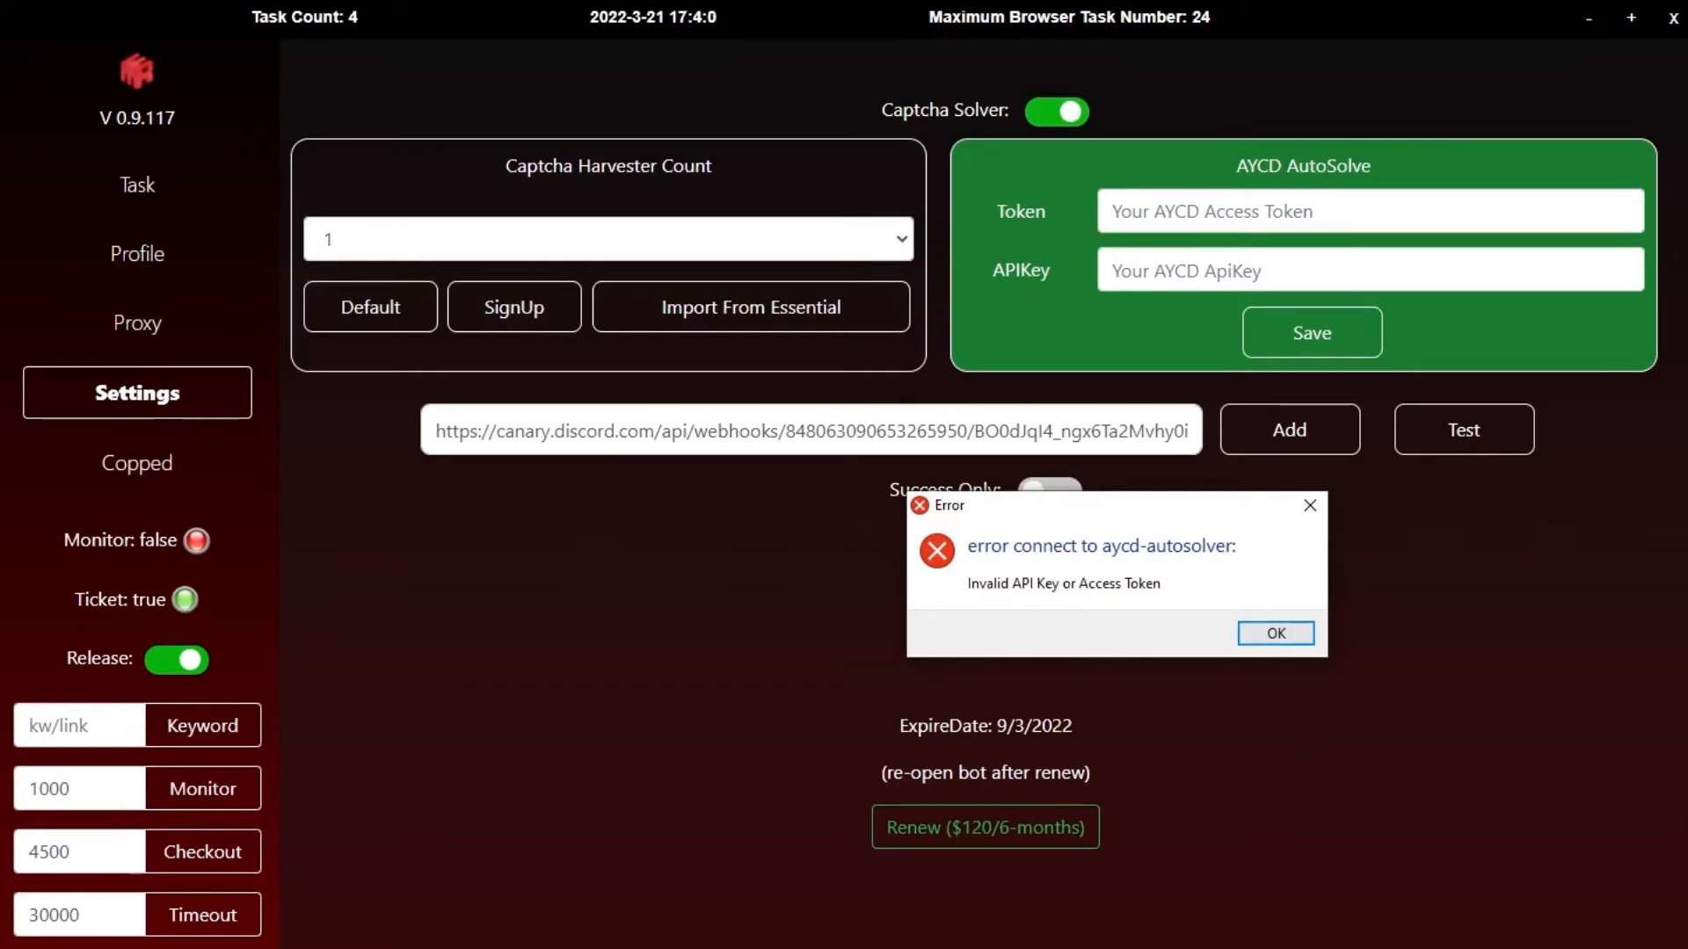
key("Return")
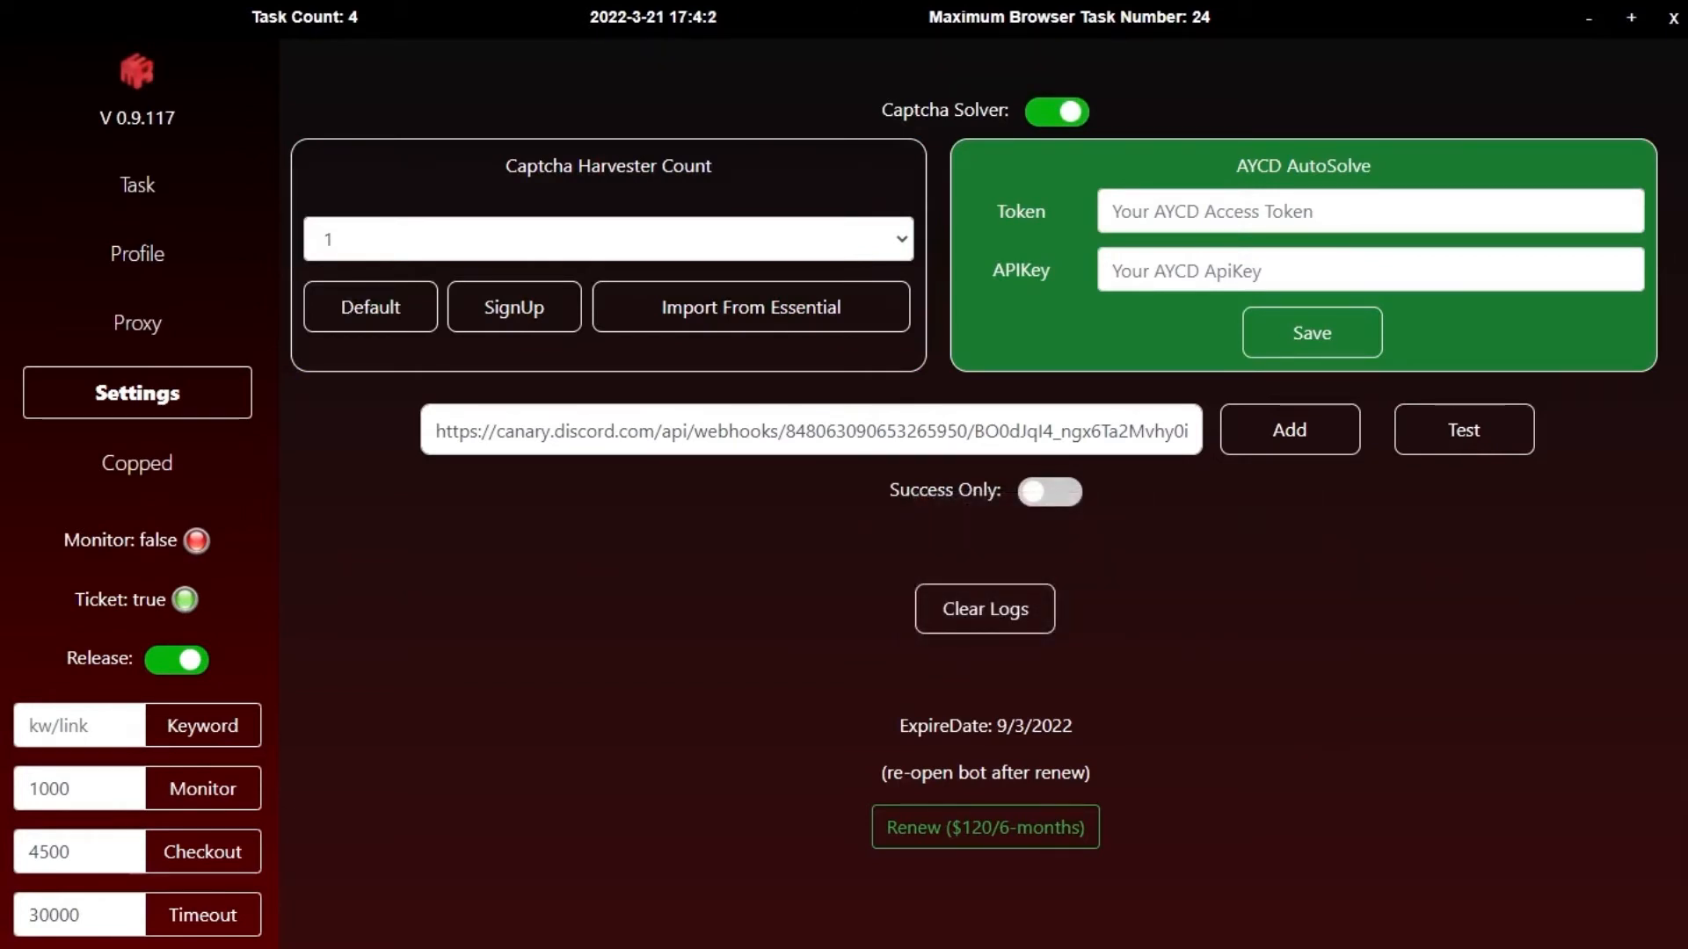
left_click(1057, 112)
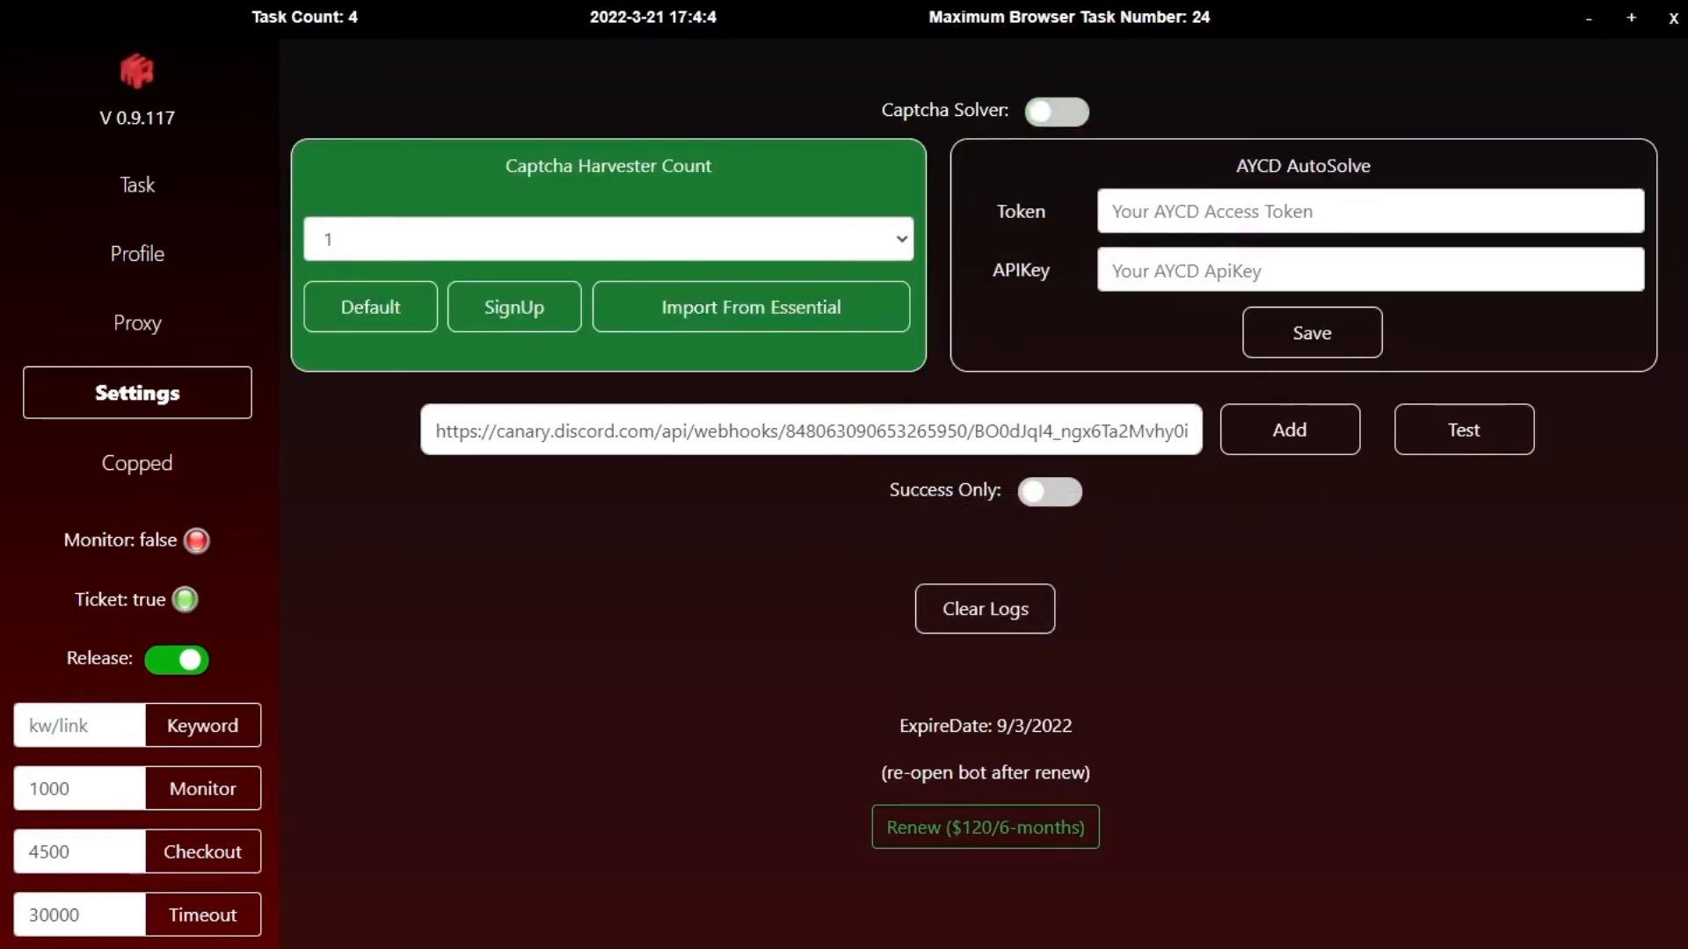
left_click(609, 239)
left_click(608, 352)
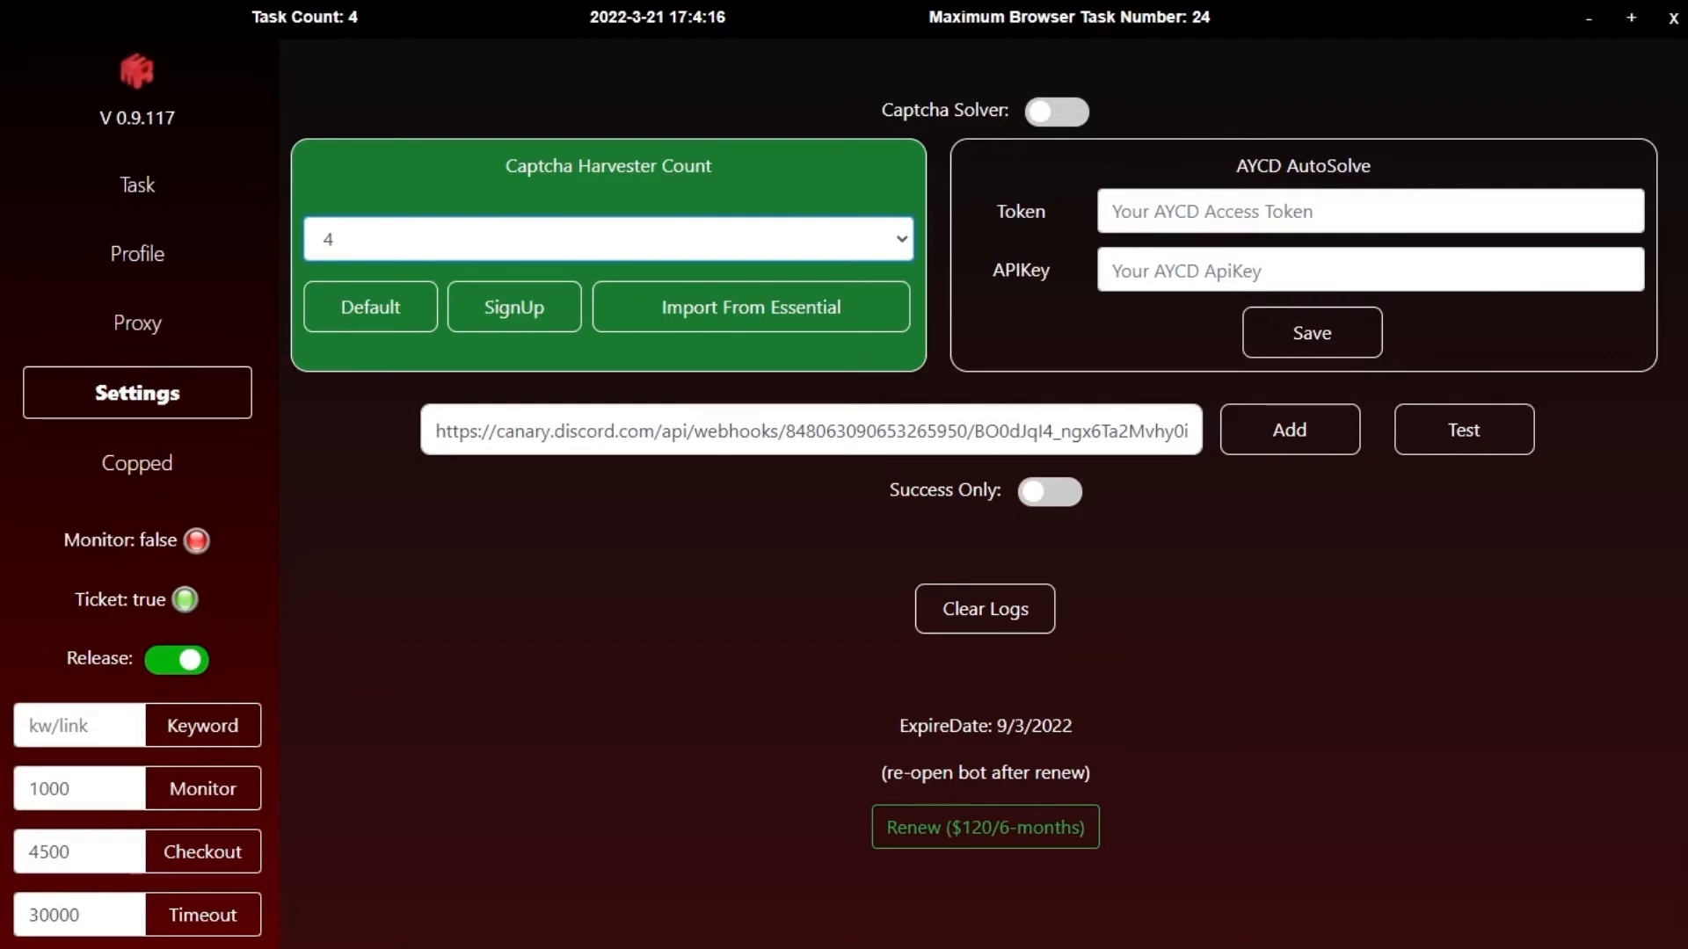
left_click(138, 184)
- Return to Settings and line up harvester windows 8893, 8890, 8892 and 8891 across the screen
left_click(137, 393)
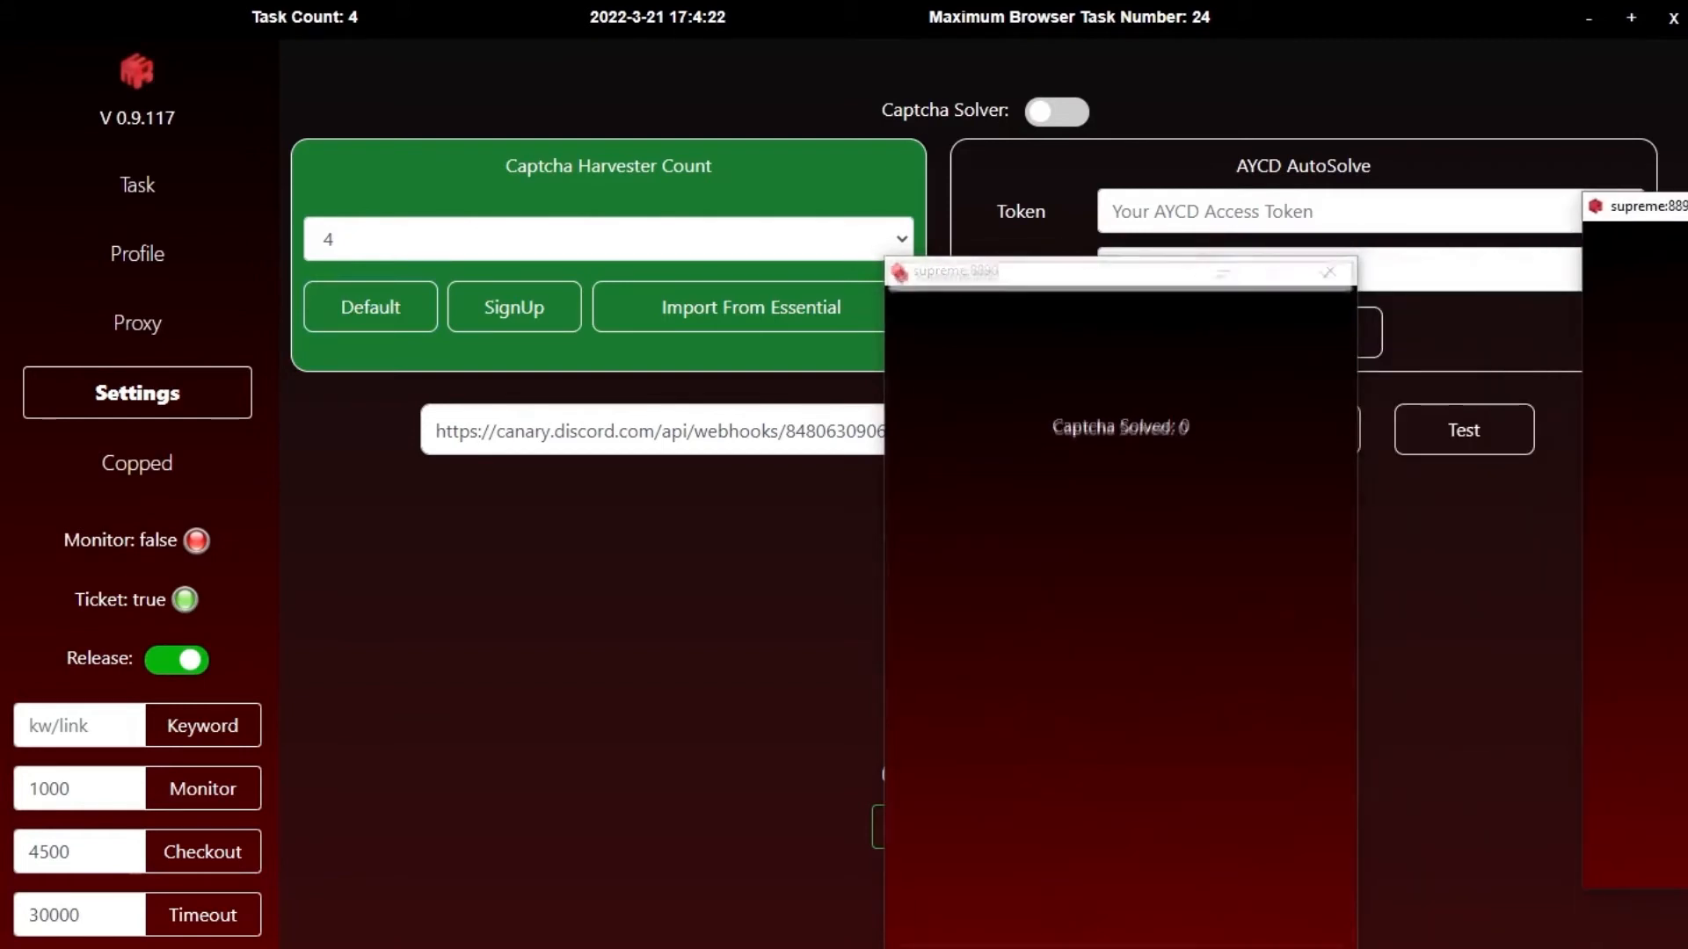
left_click_drag(999, 279, 123, 531)
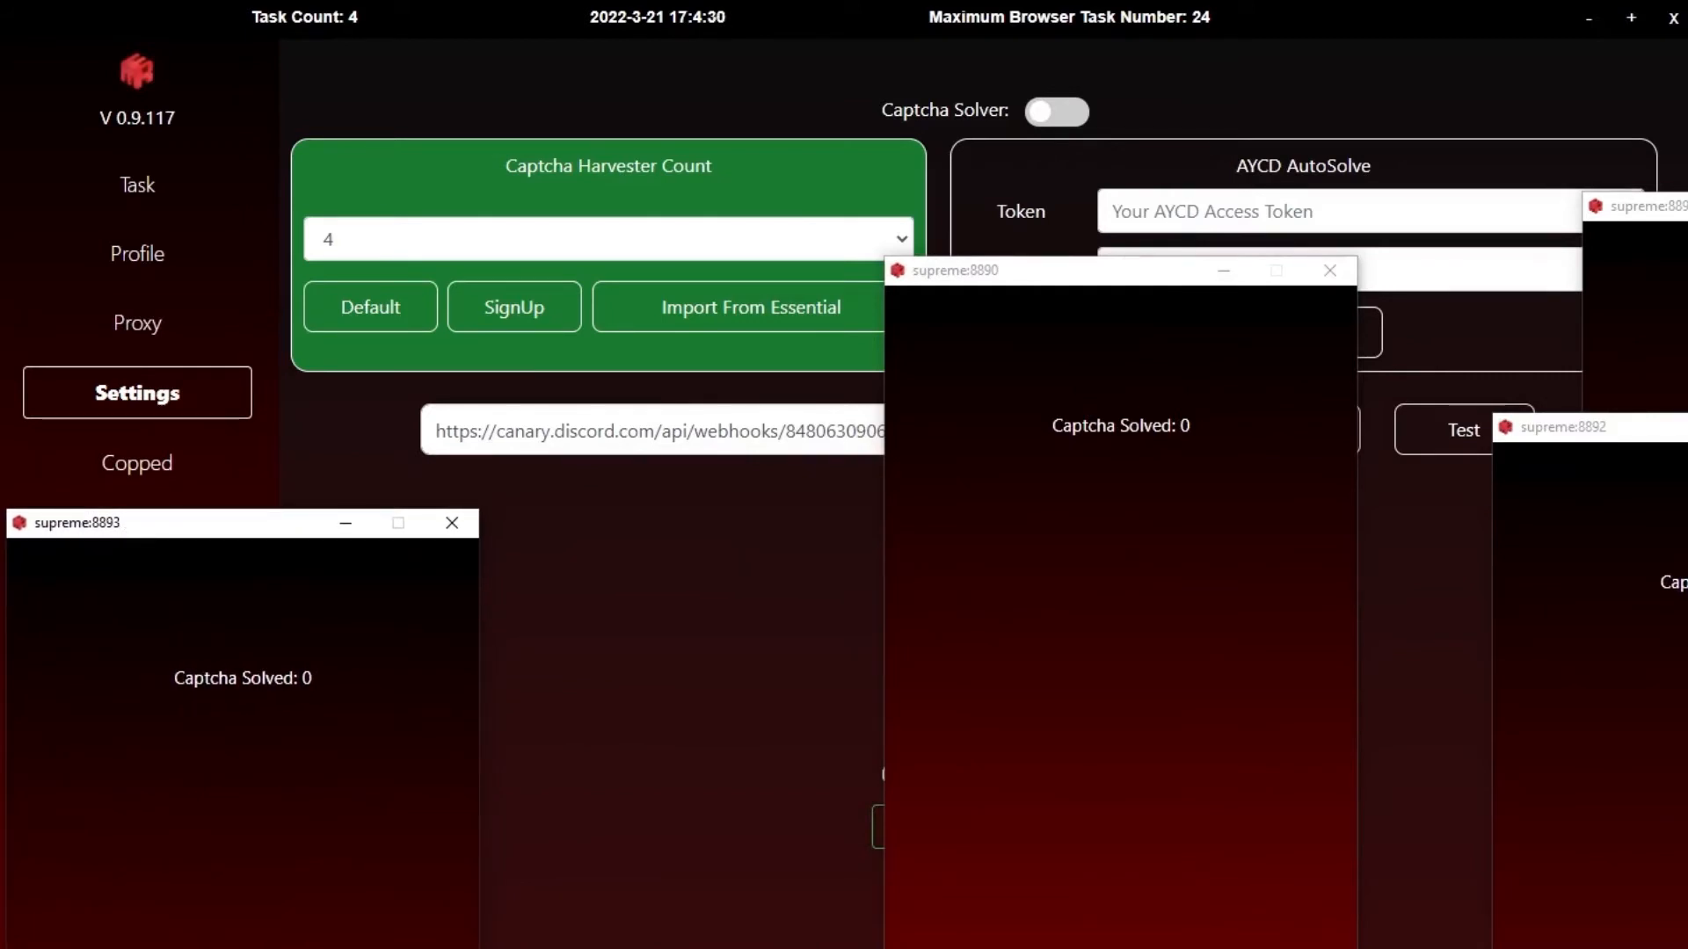
left_click_drag(1099, 269, 707, 527)
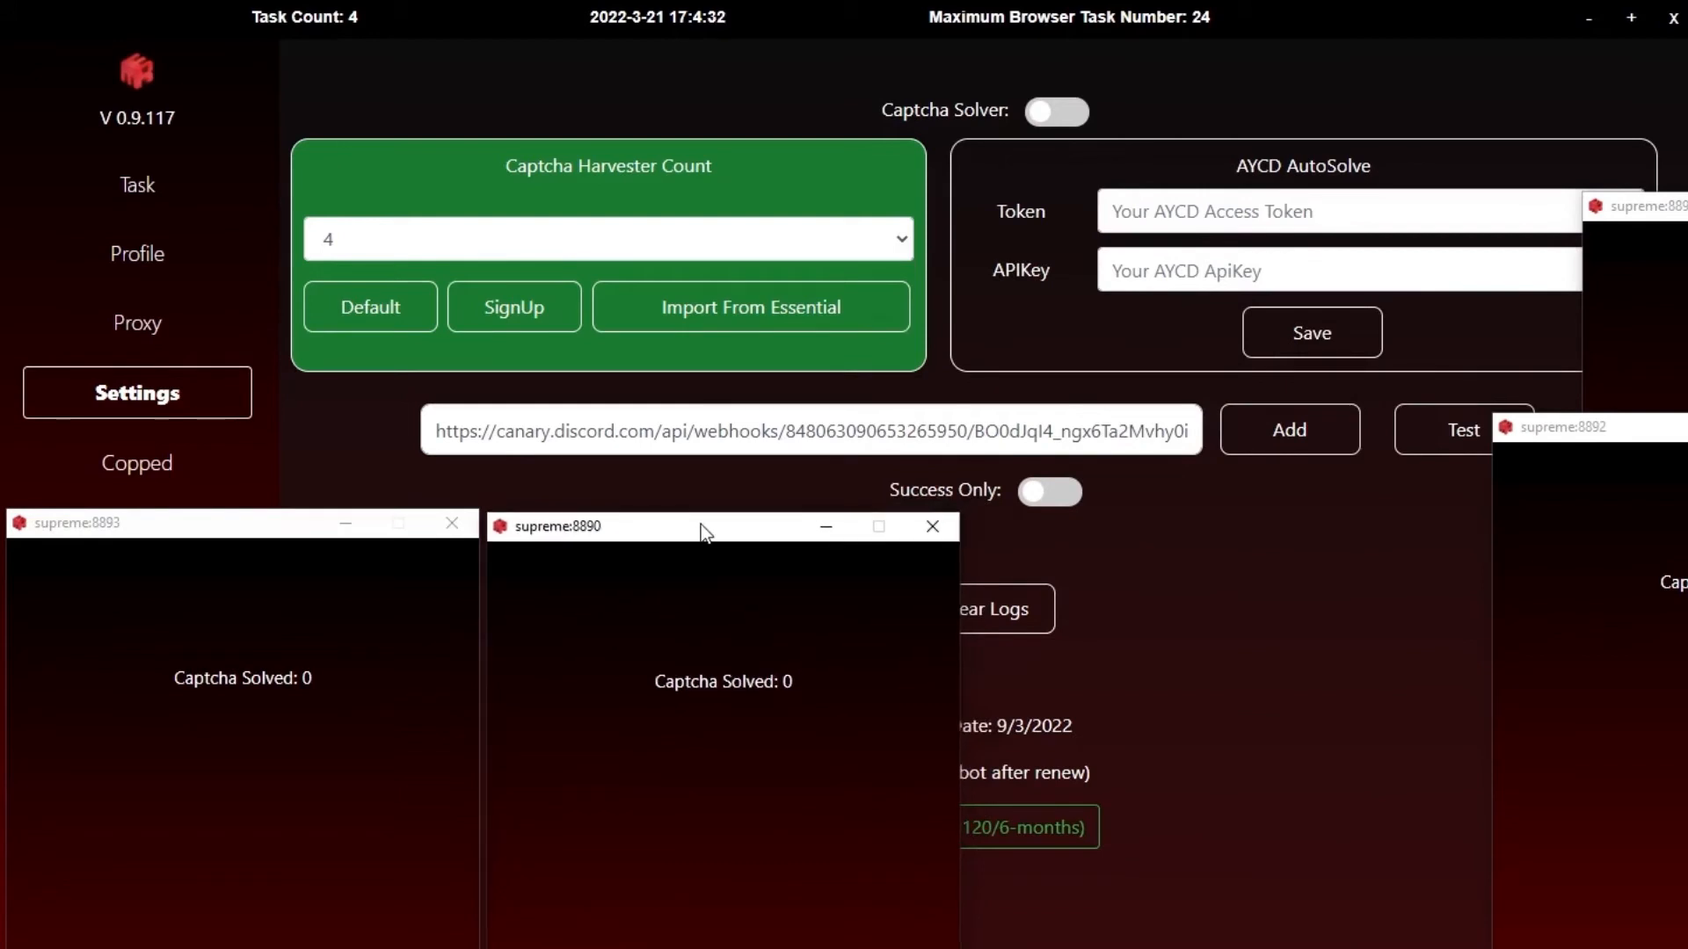
left_click_drag(1620, 440, 1099, 546)
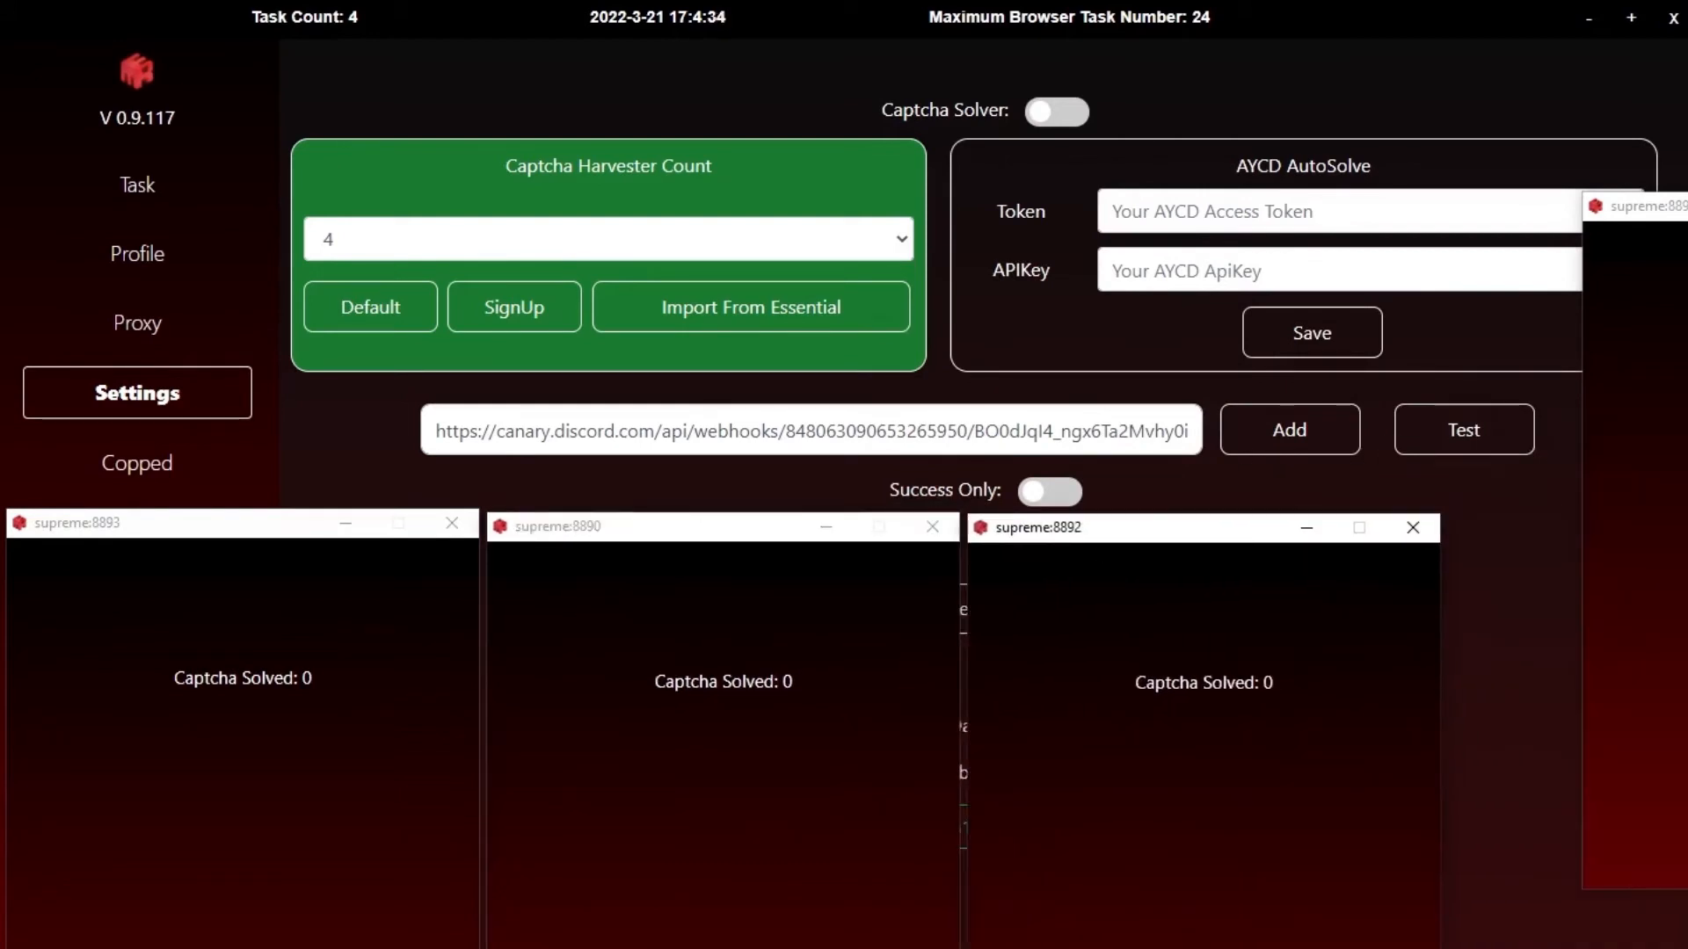
left_click_drag(1670, 364, 1608, 541)
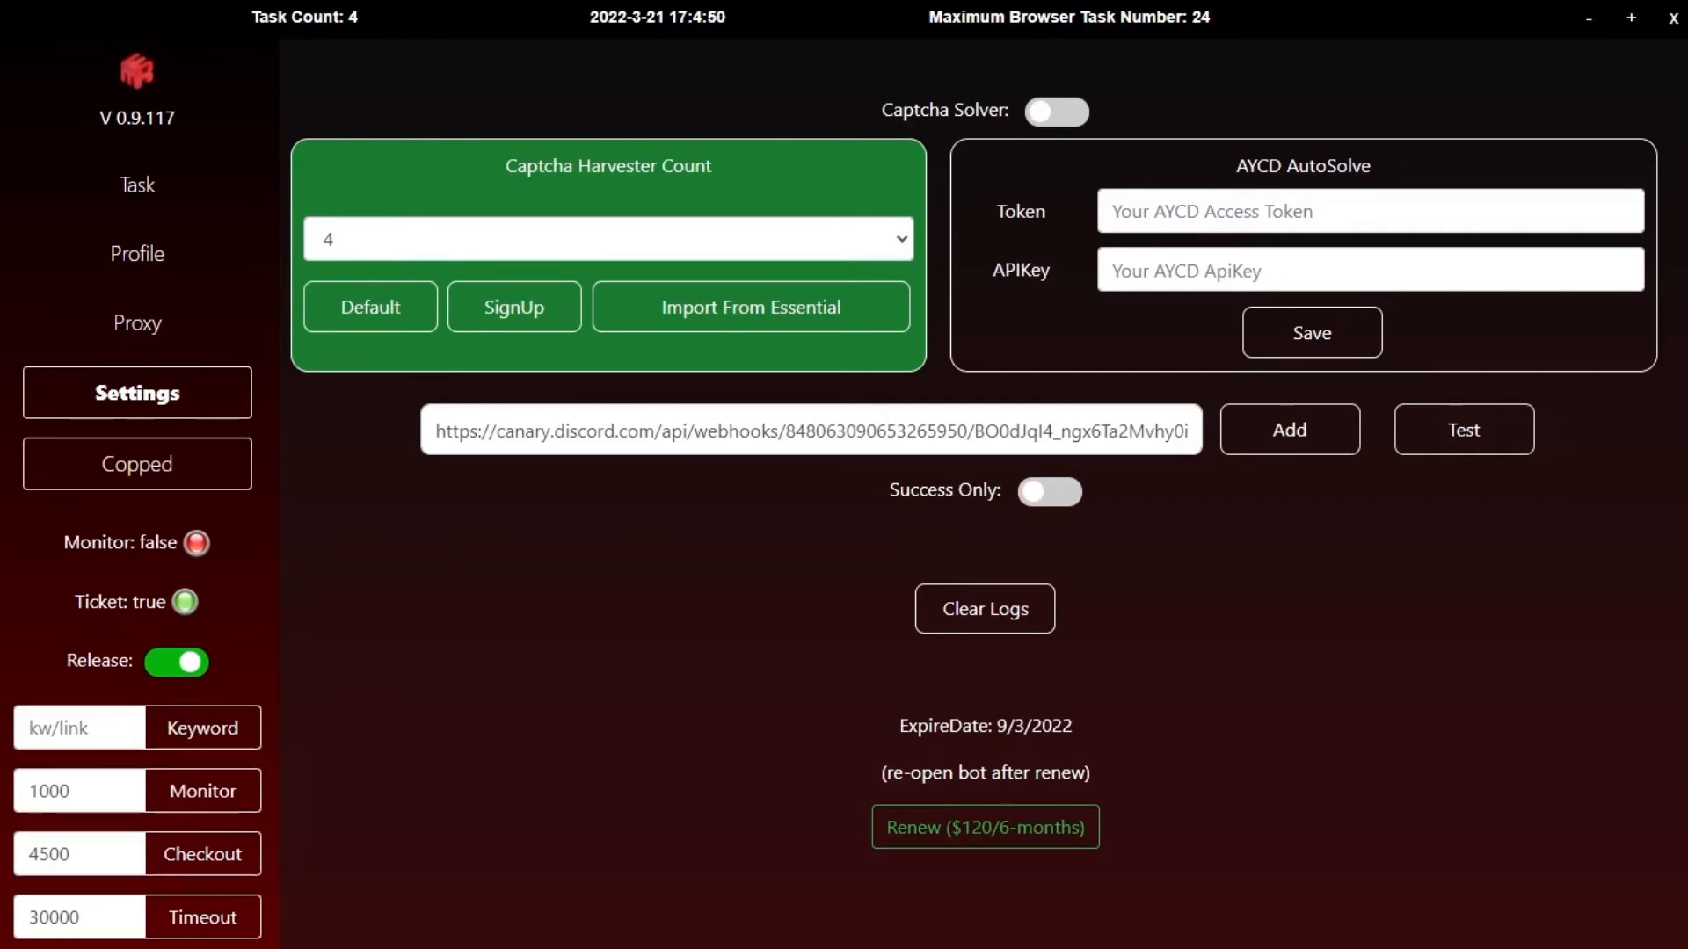
- Open the copped orders history and scroll through the past orders
left_click(137, 462)
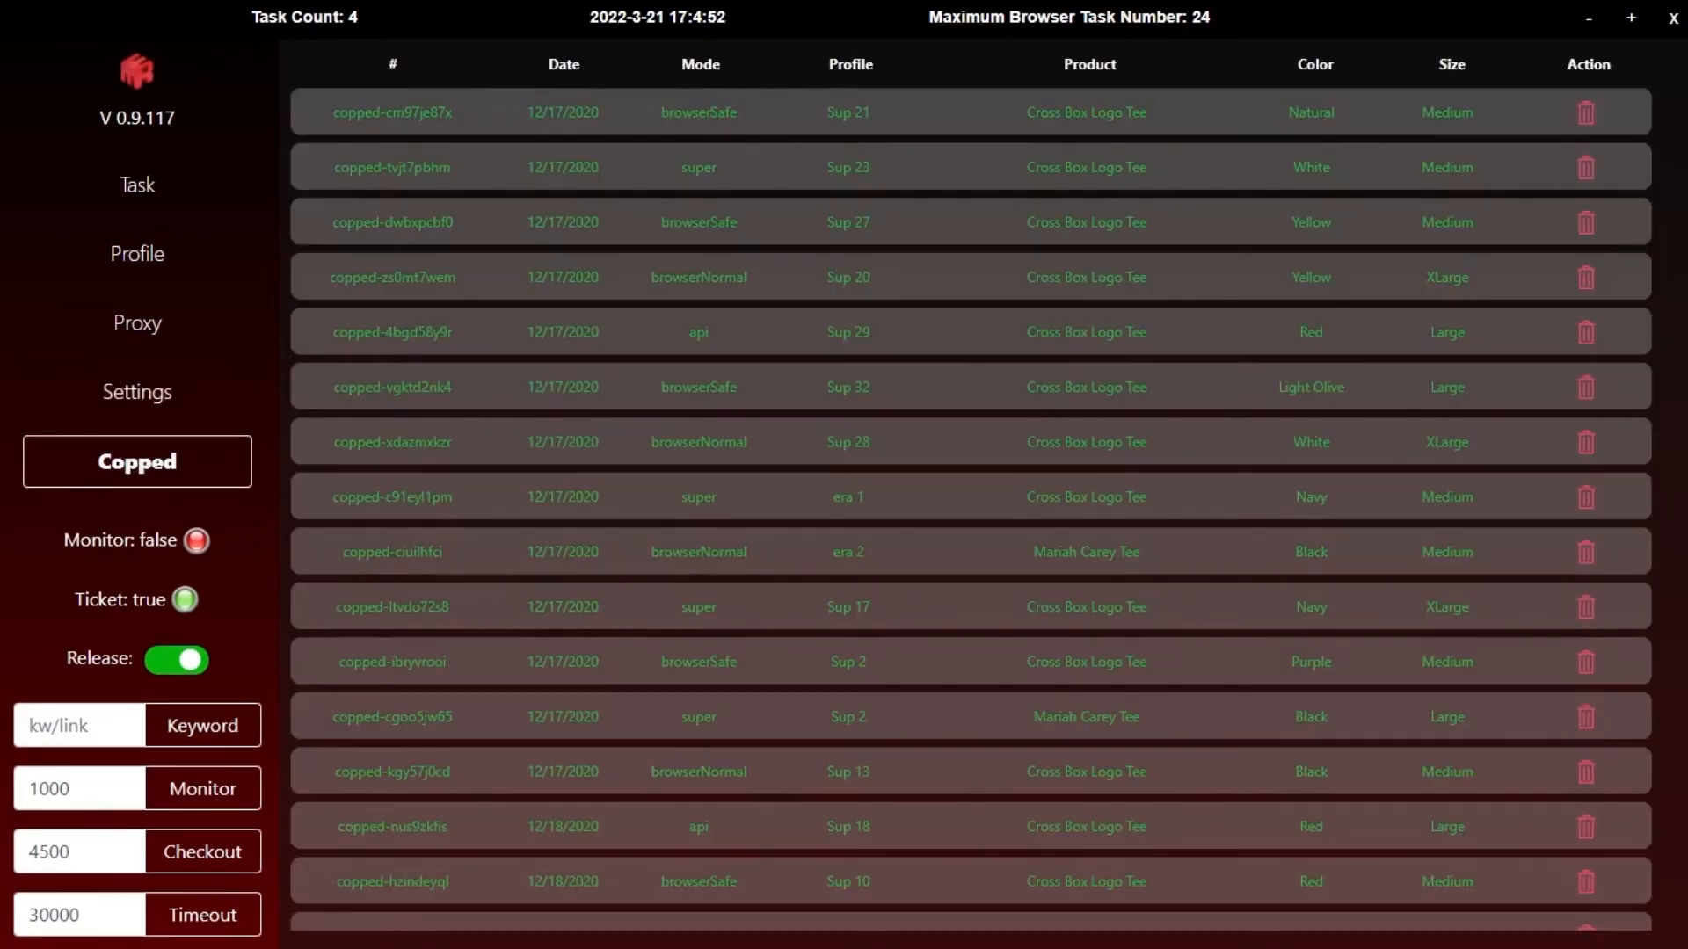
scroll(972, 510, "down", 5)
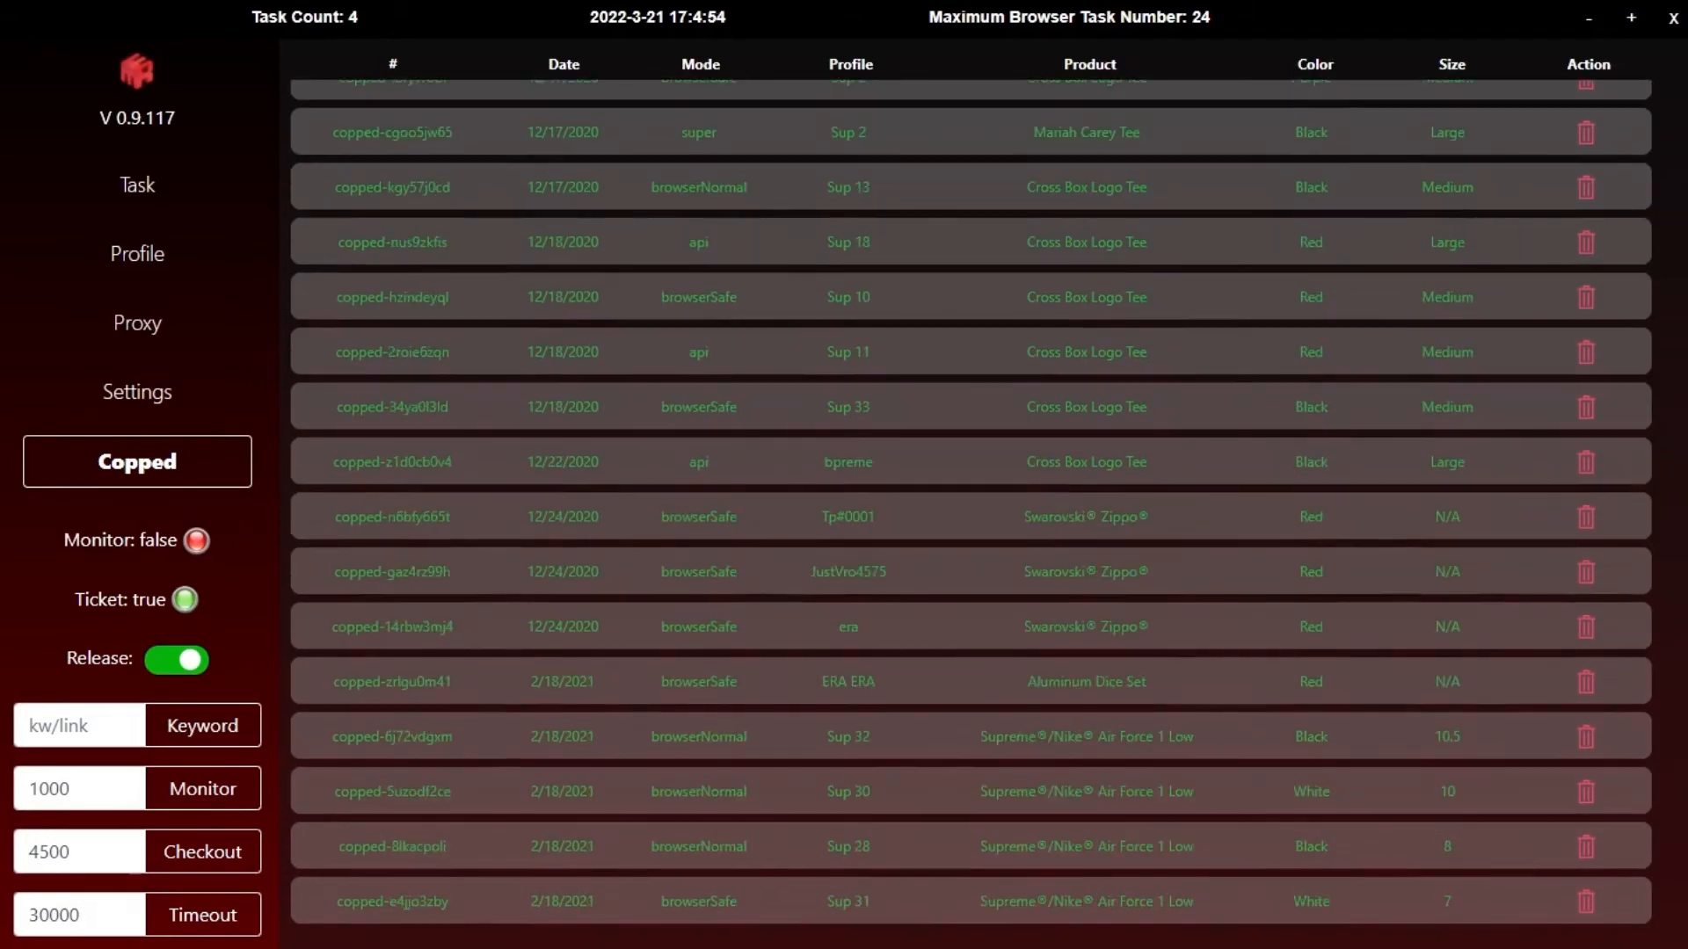
scroll(972, 510, "up", 5)
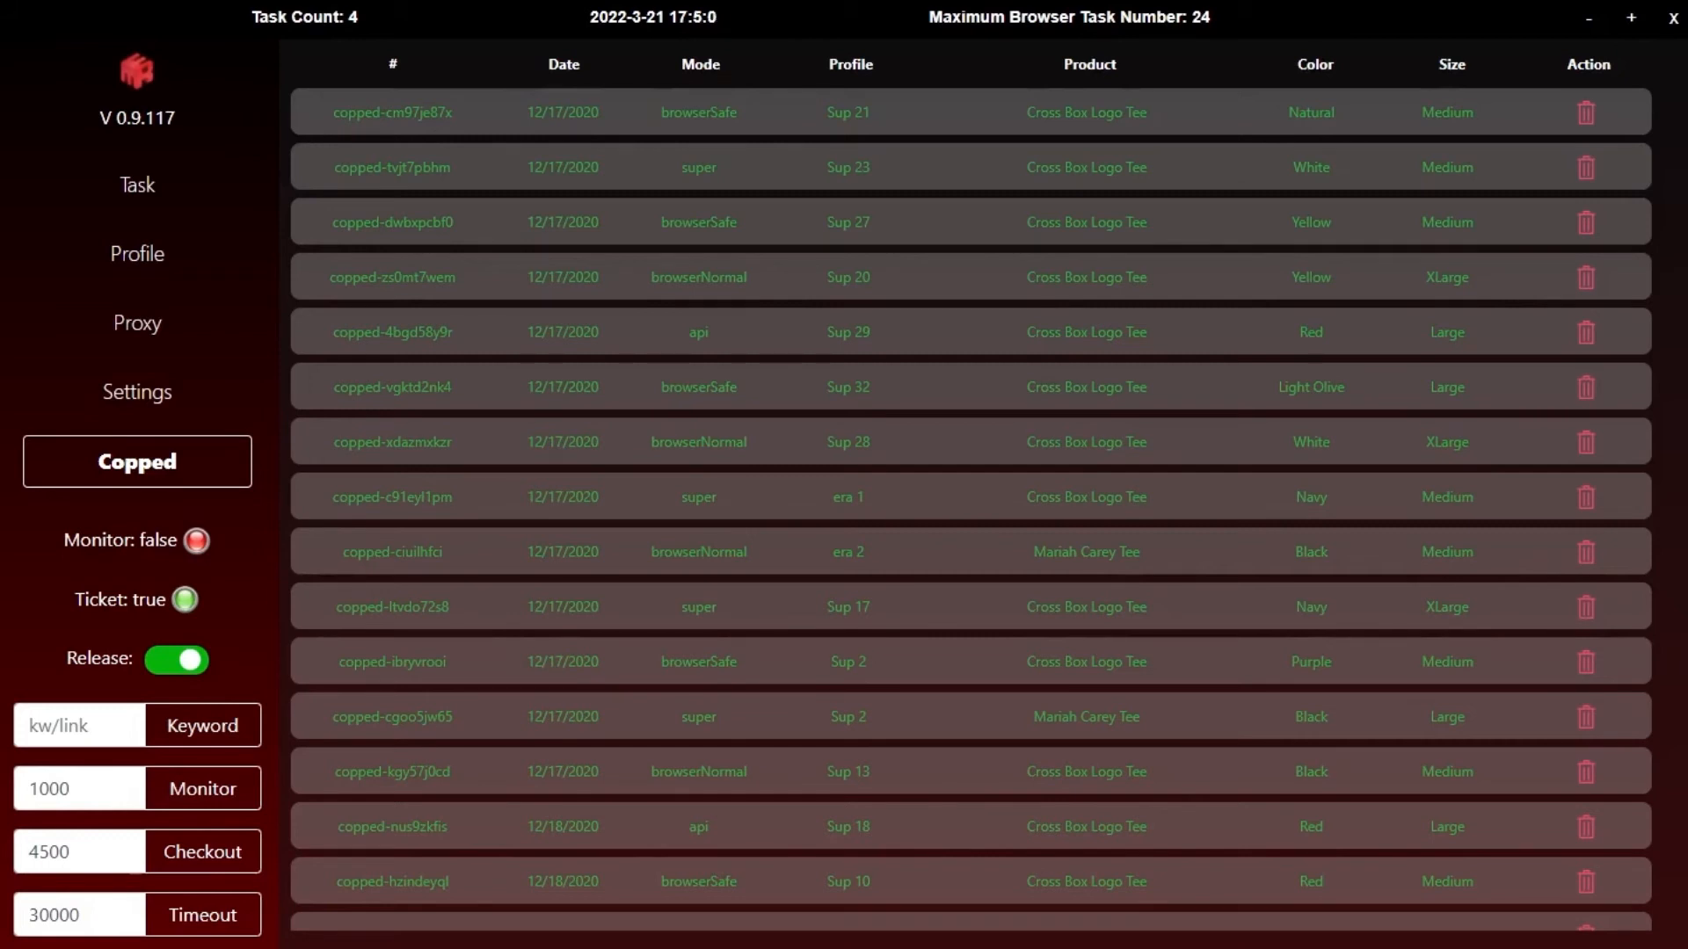
- Highlight the Monitor, Ticket and Release labels and toggle Release off and back on
left_click_drag(63, 540, 211, 540)
left_click_drag(74, 600, 172, 600)
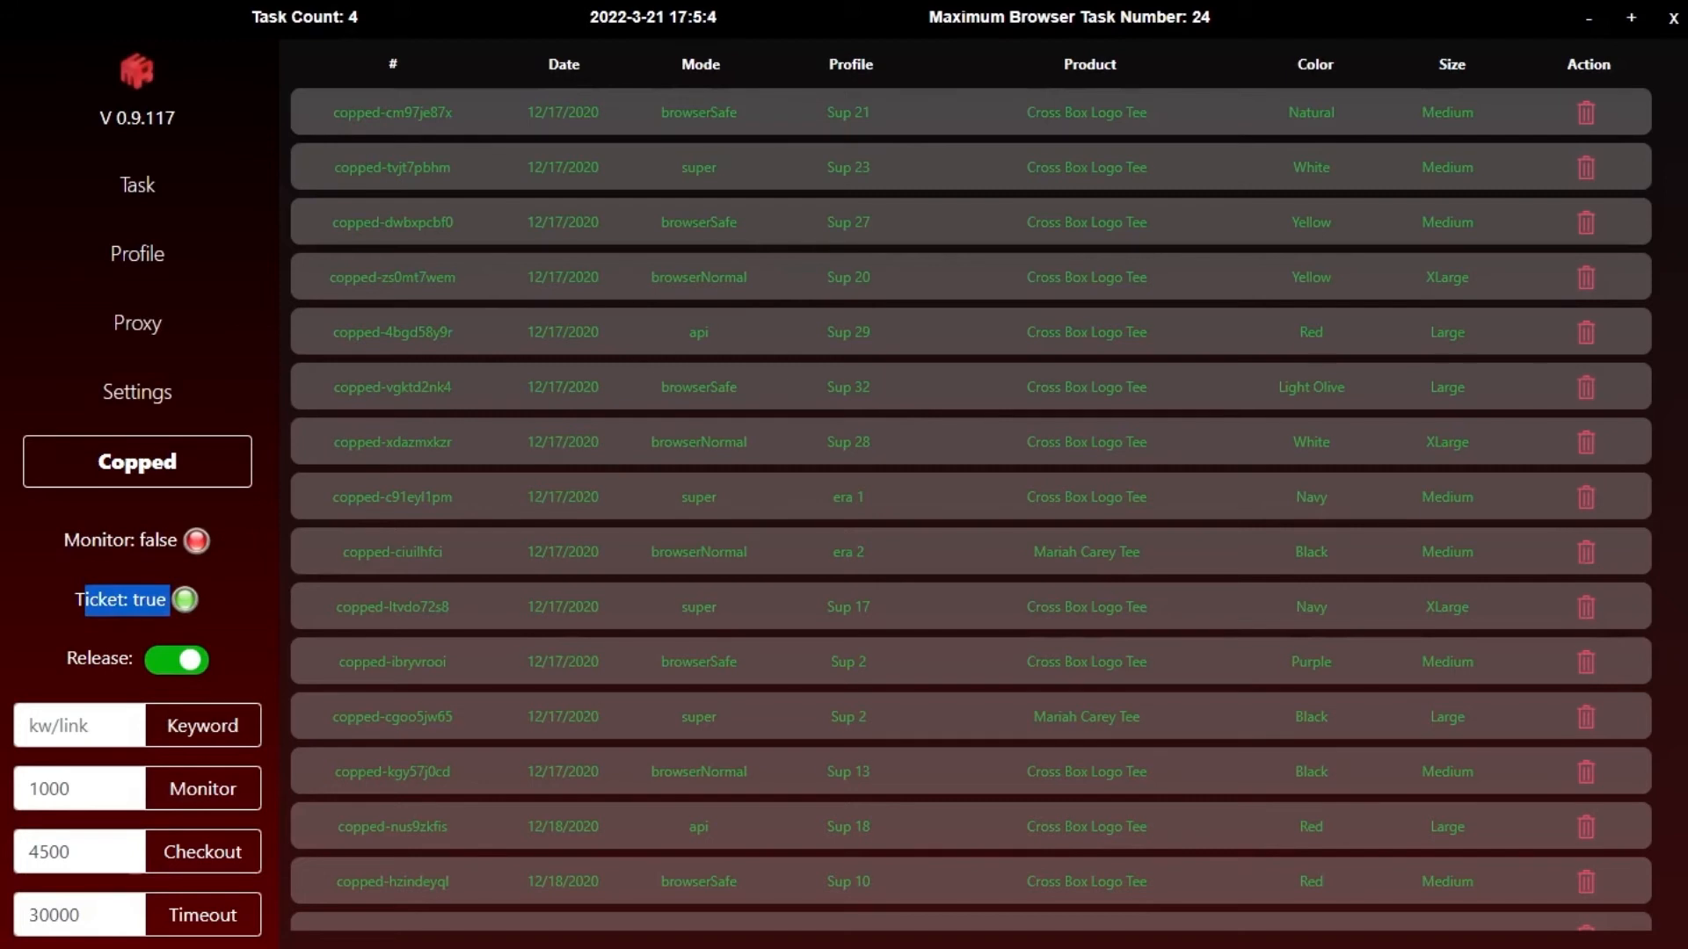
left_click_drag(67, 659, 133, 658)
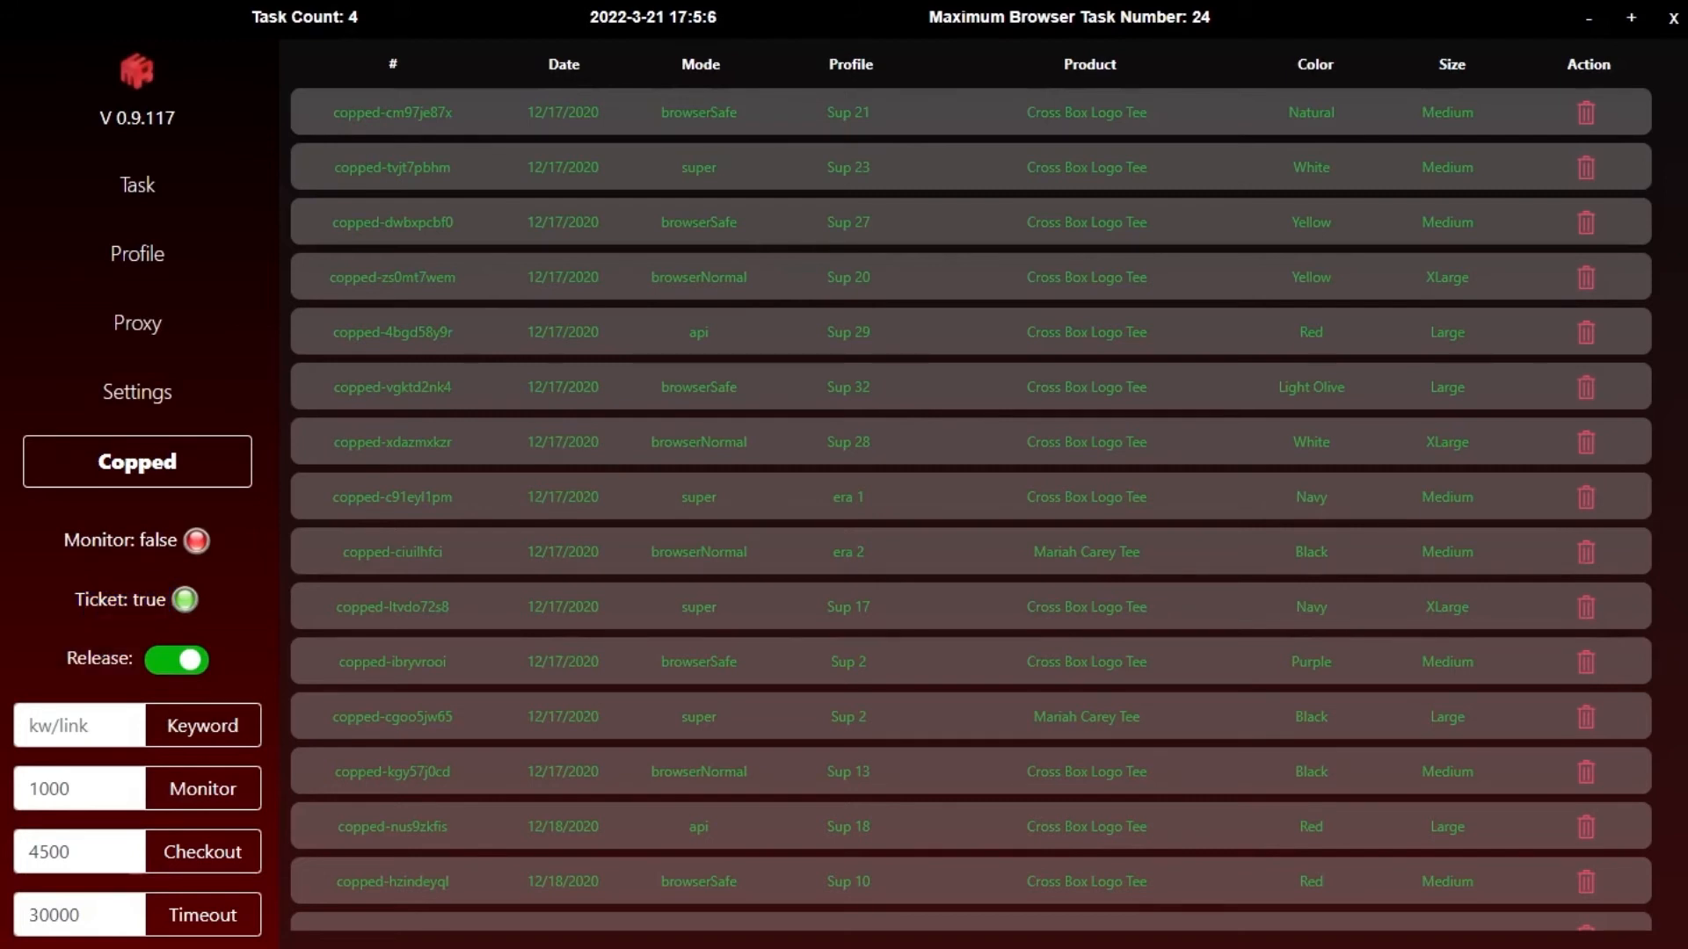
left_click_drag(75, 600, 166, 599)
left_click(177, 659)
left_click_drag(136, 660, 170, 599)
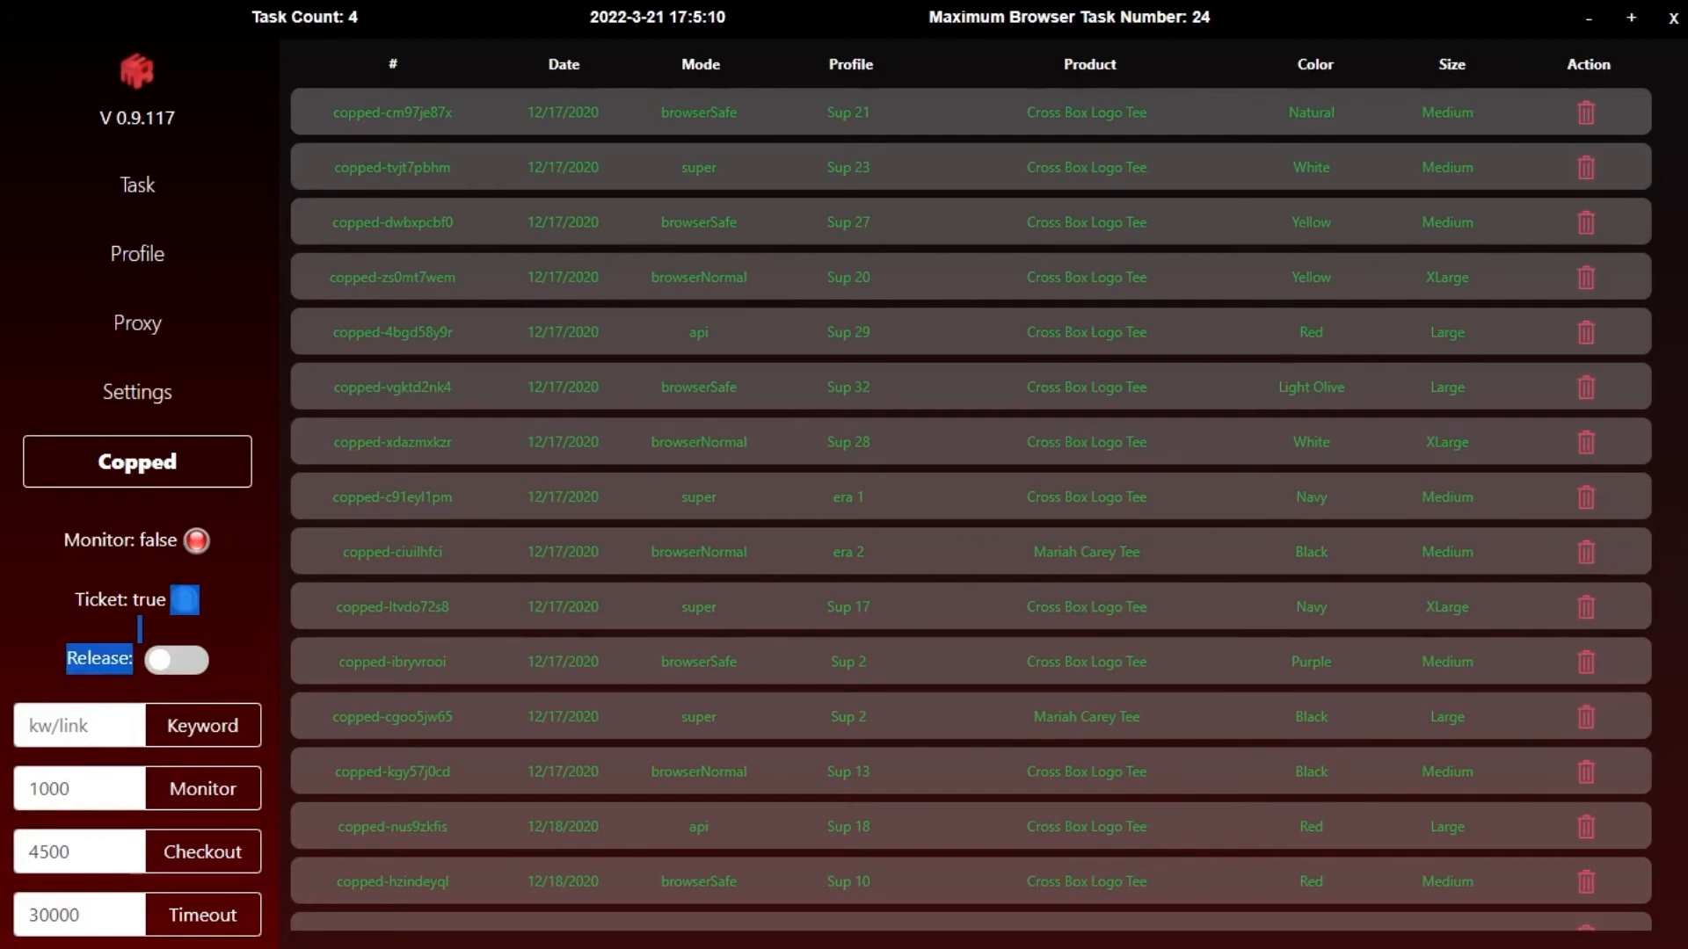
left_click(176, 660)
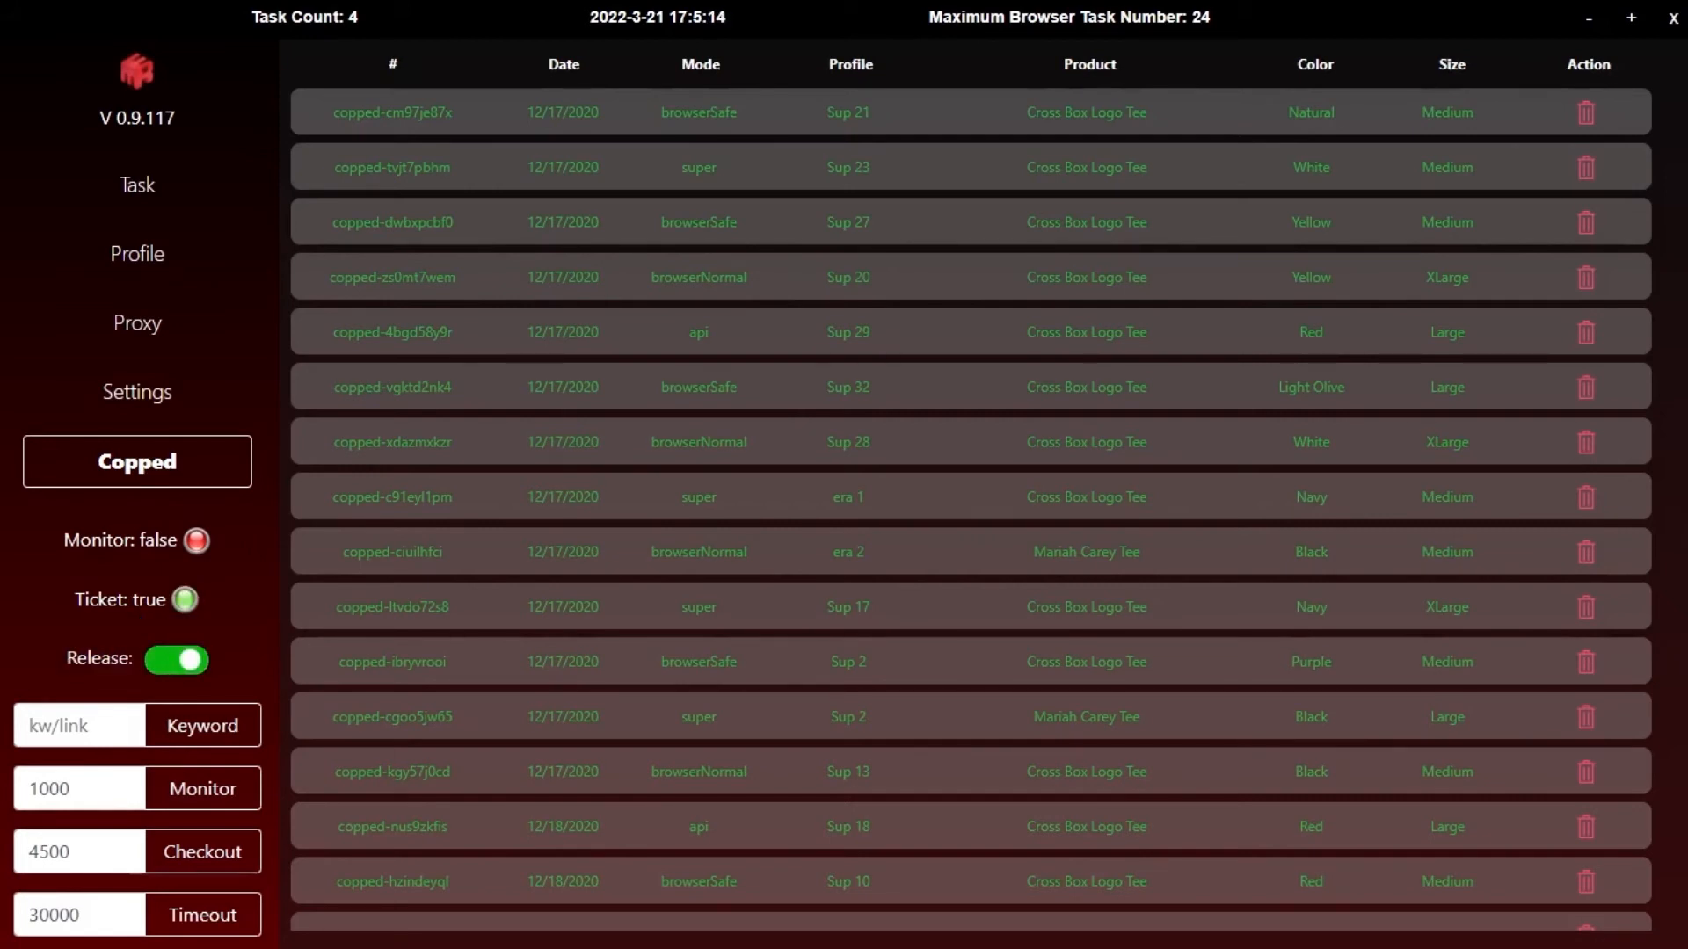
left_click_drag(63, 540, 211, 540)
- Move from kw/link to the Monitor delay field, then bring up the proxy groups list
scroll(138, 527, "down", 1)
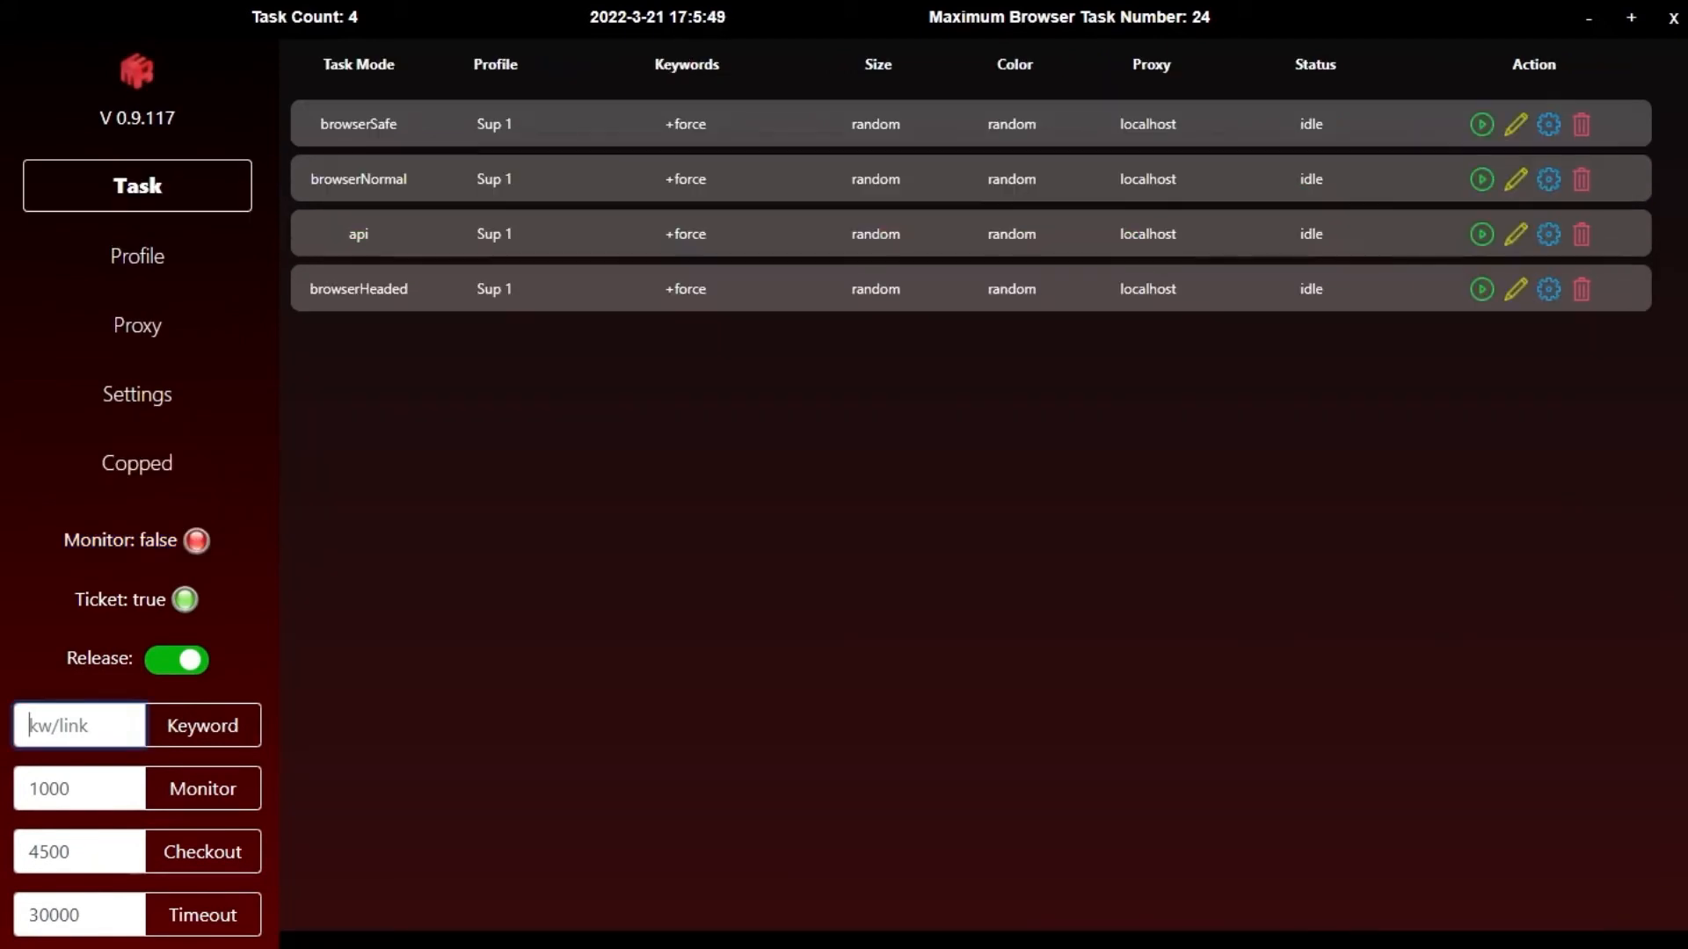
key("Tab")
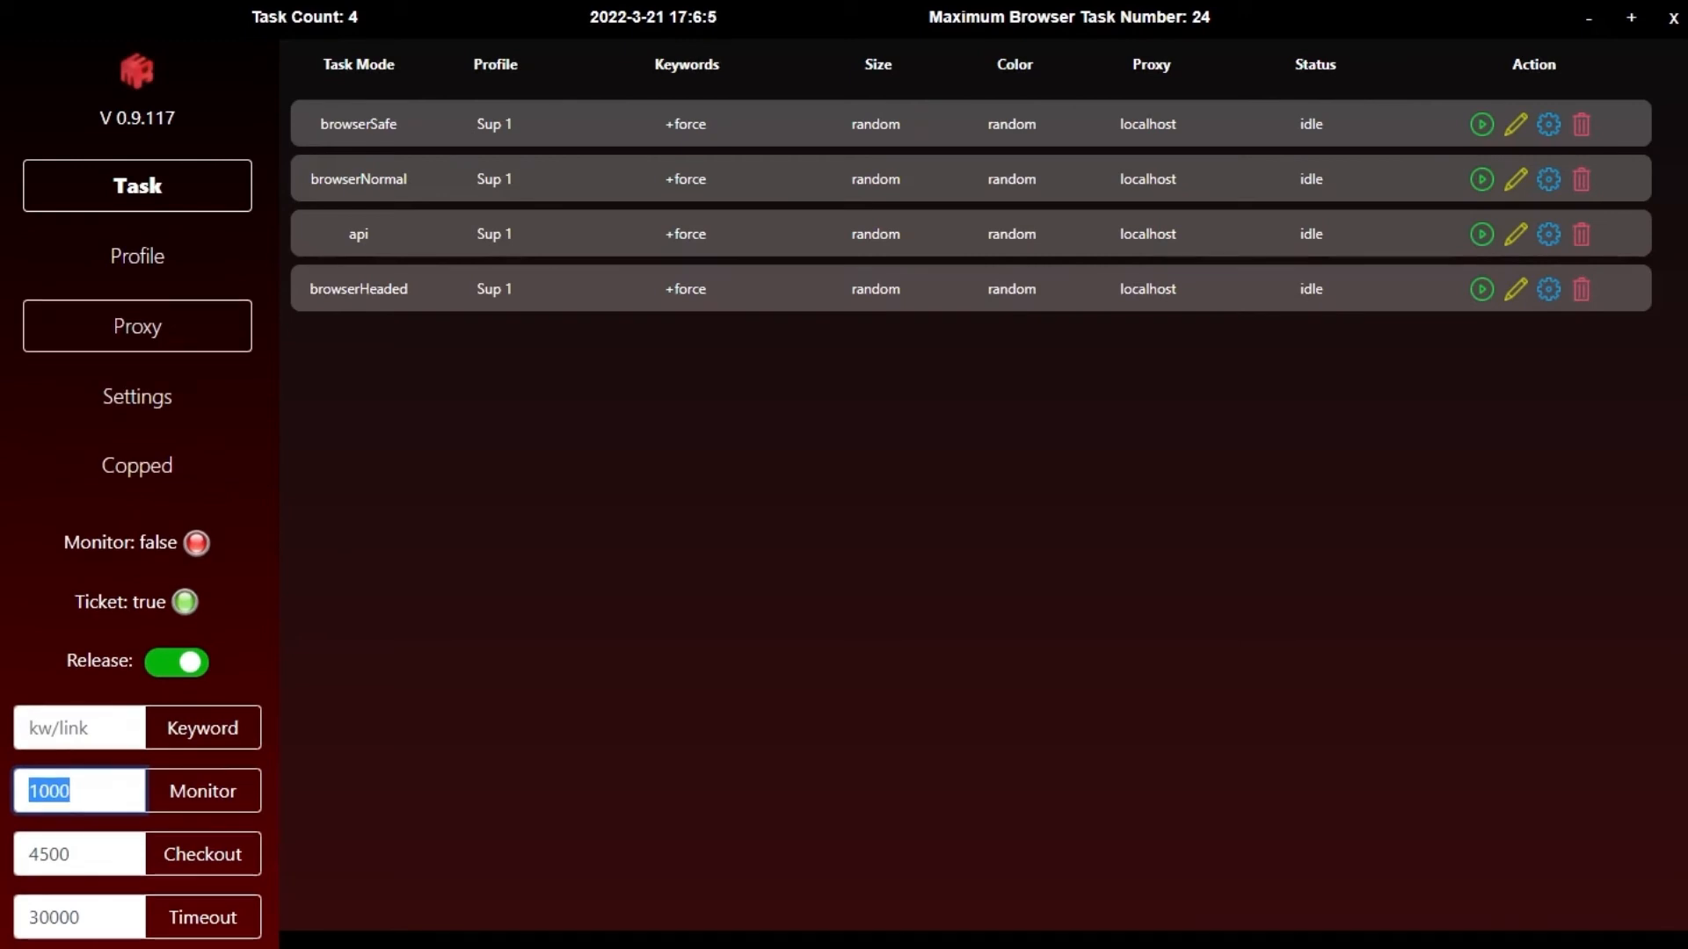
left_click(137, 326)
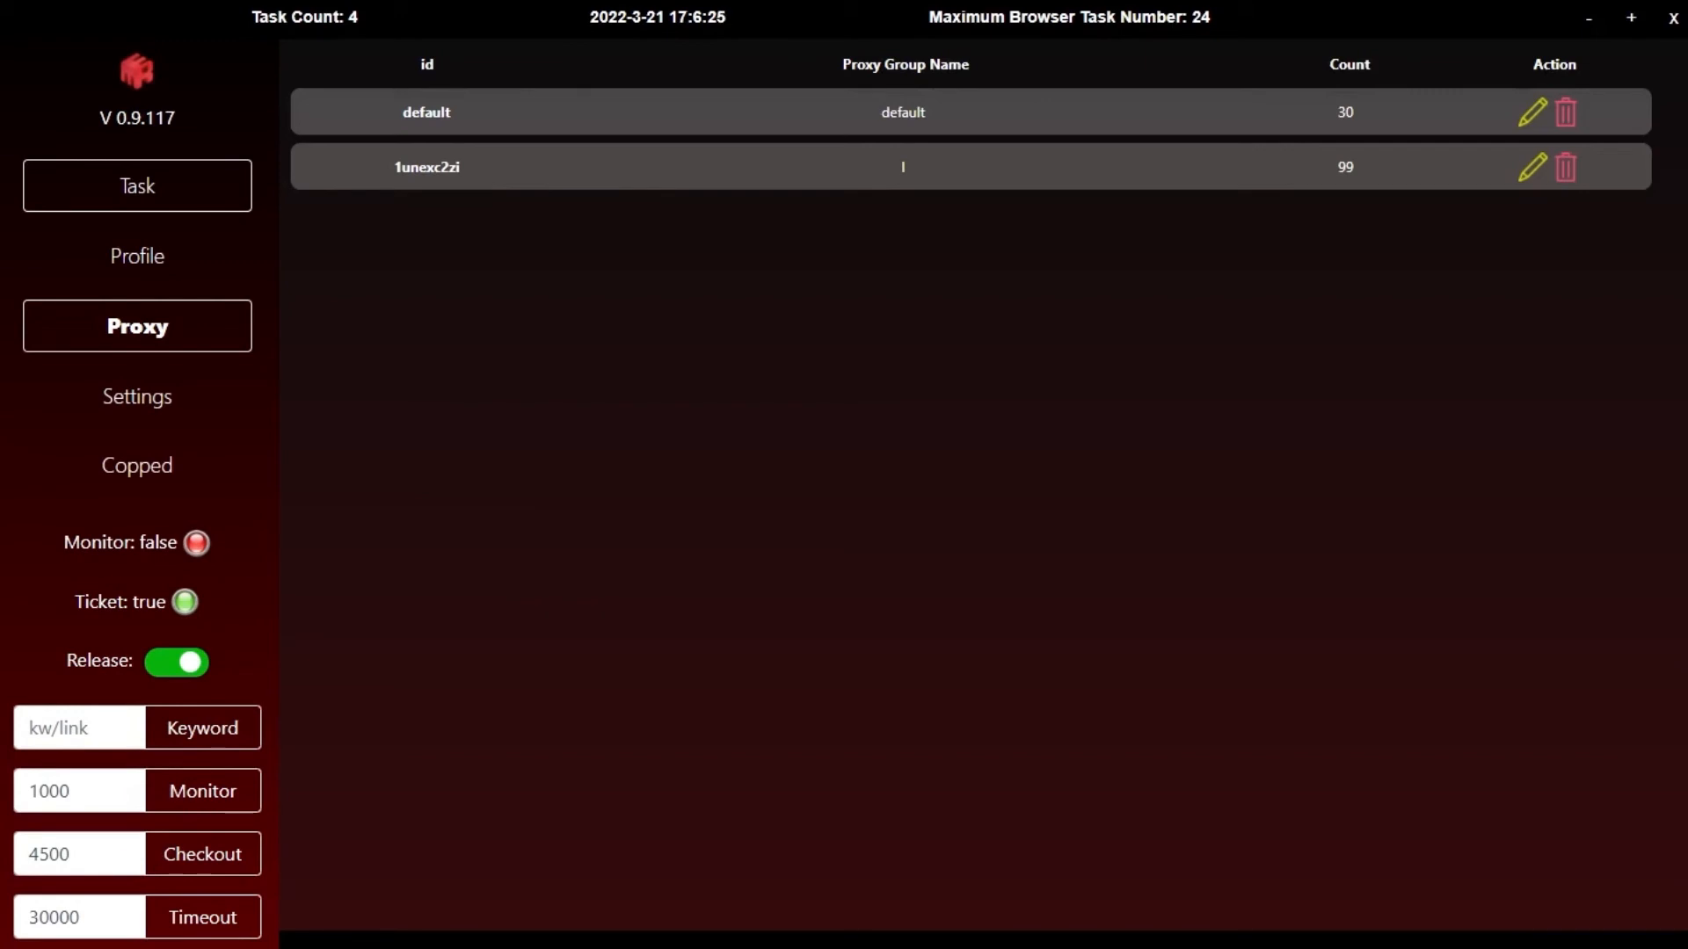
- Glance at the proxy groups, then return to the four idle +force tasks using Sup 1 and localhost
left_click(137, 186)
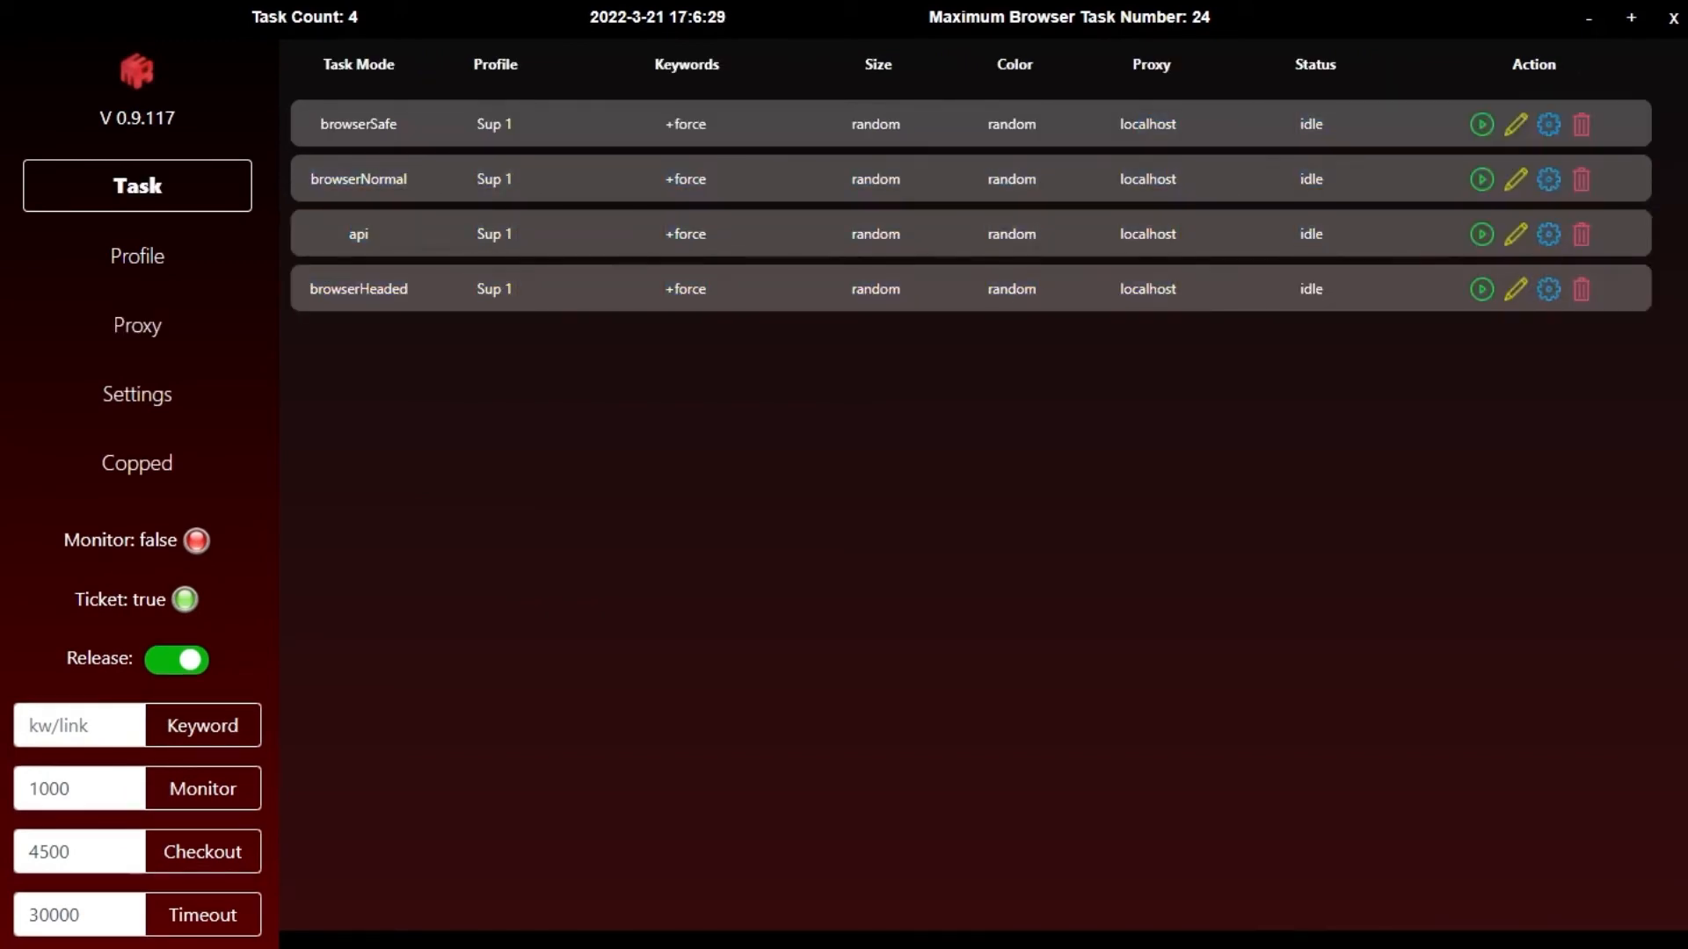
left_click(137, 324)
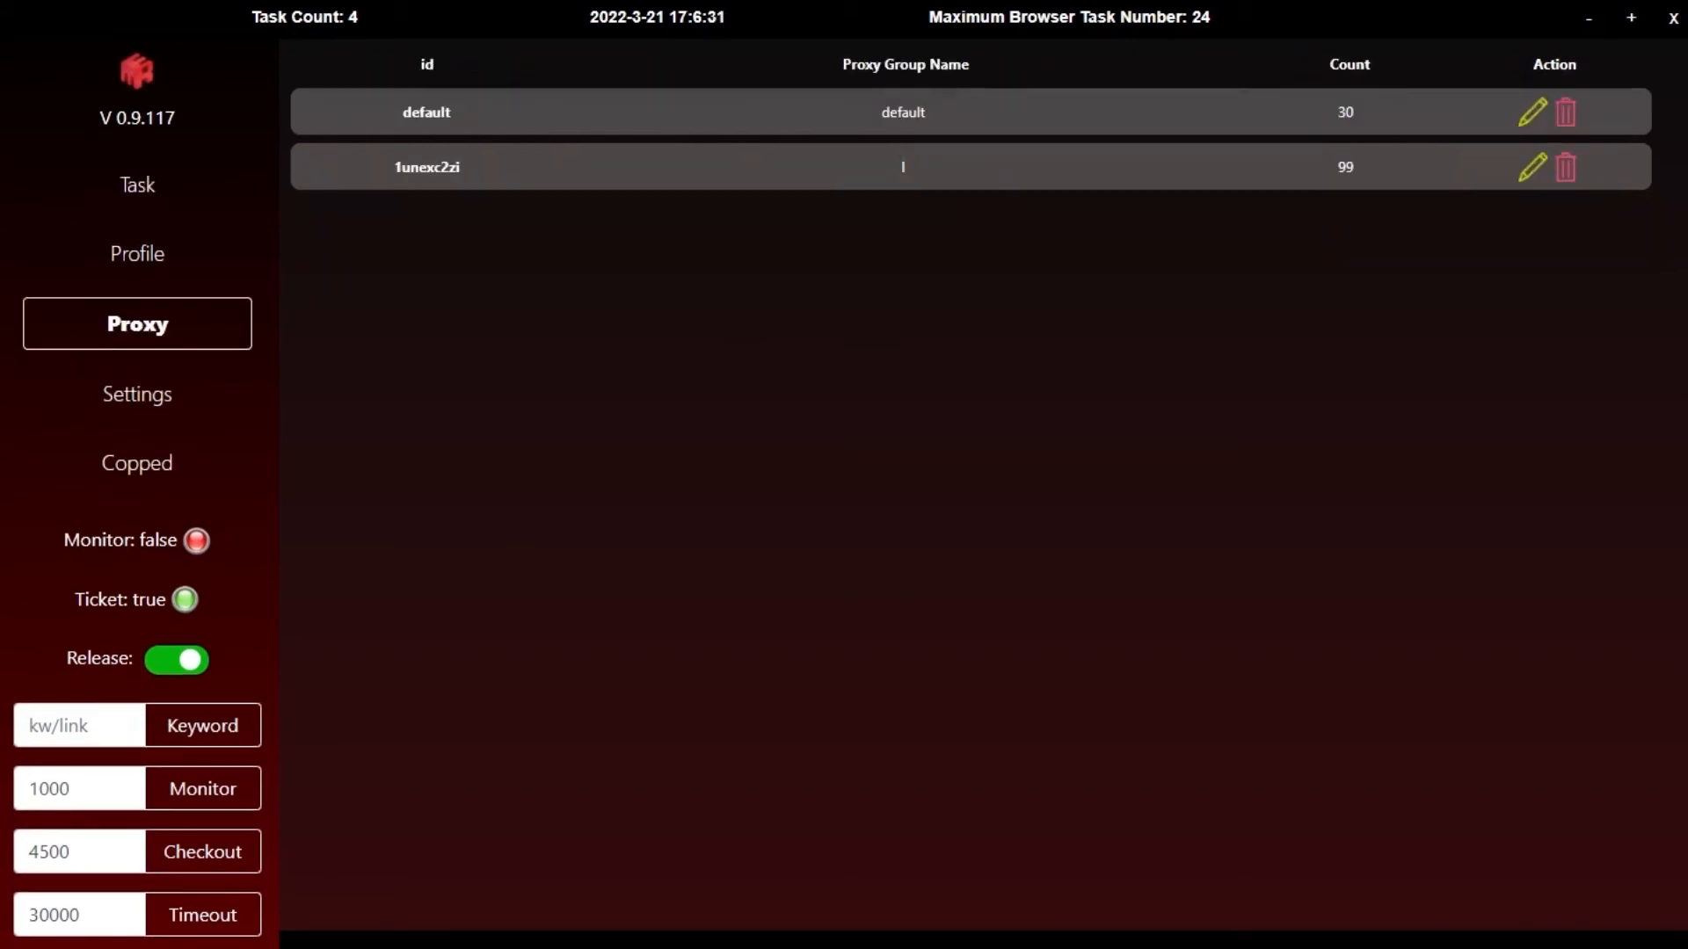
left_click(137, 185)
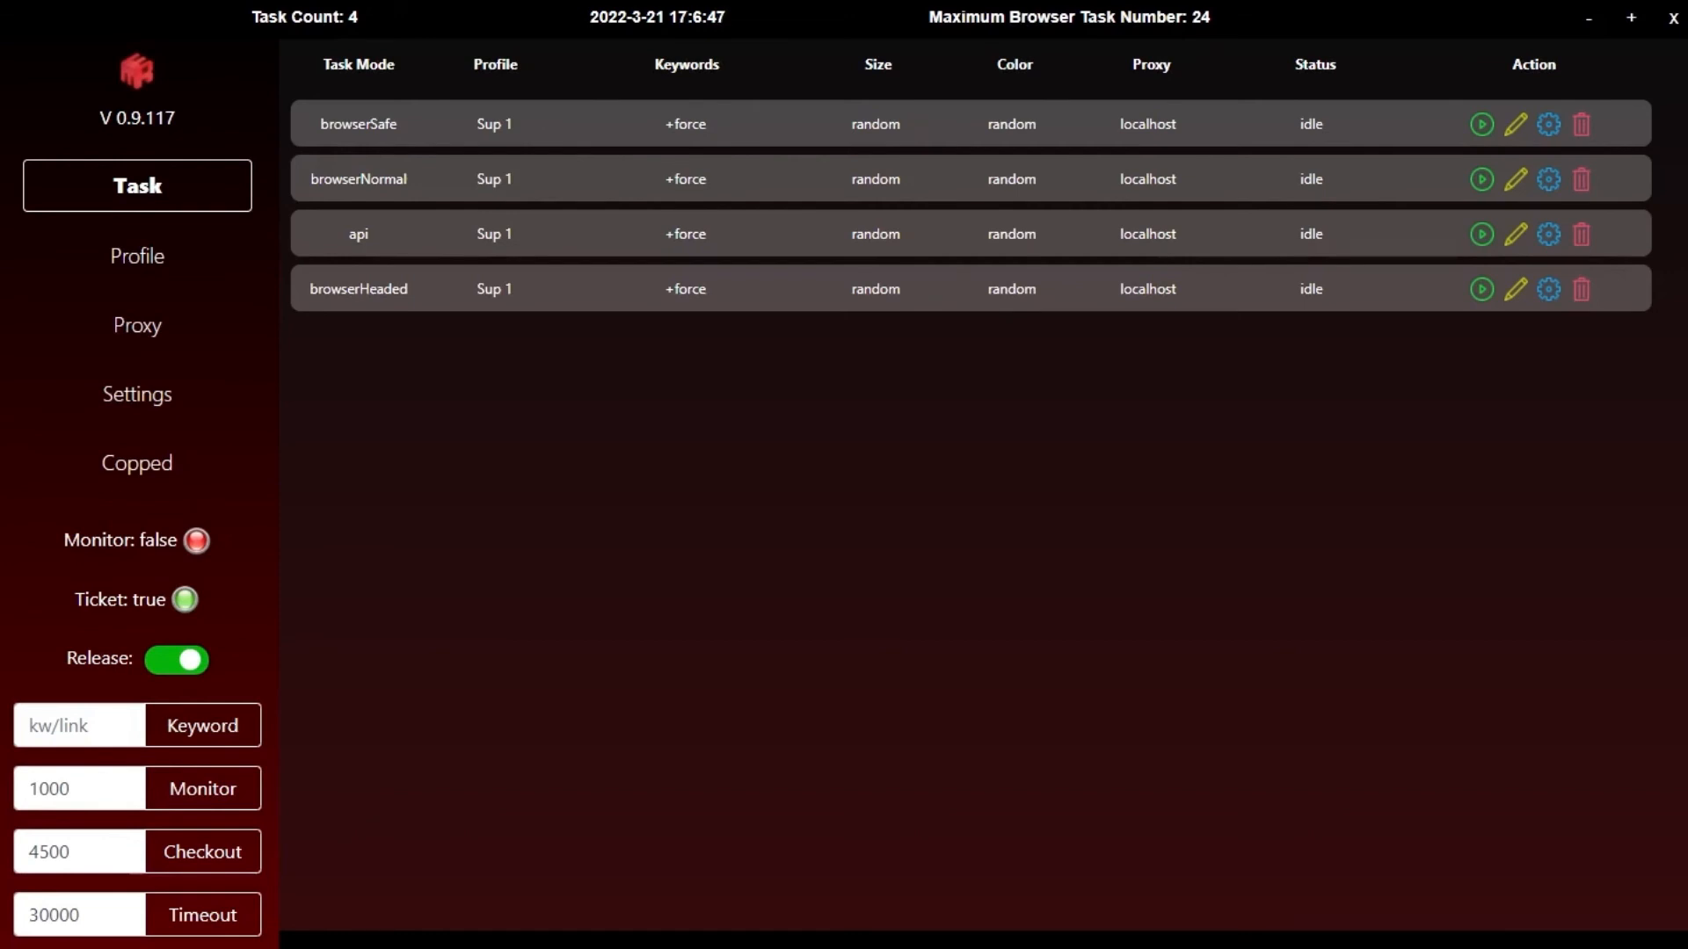
left_click_drag(320, 124, 410, 180)
left_click(410, 179)
mouse_move(1161, 17)
left_mouse_down()
mouse_move(1215, 23)
mouse_move(1167, 18)
left_mouse_up()
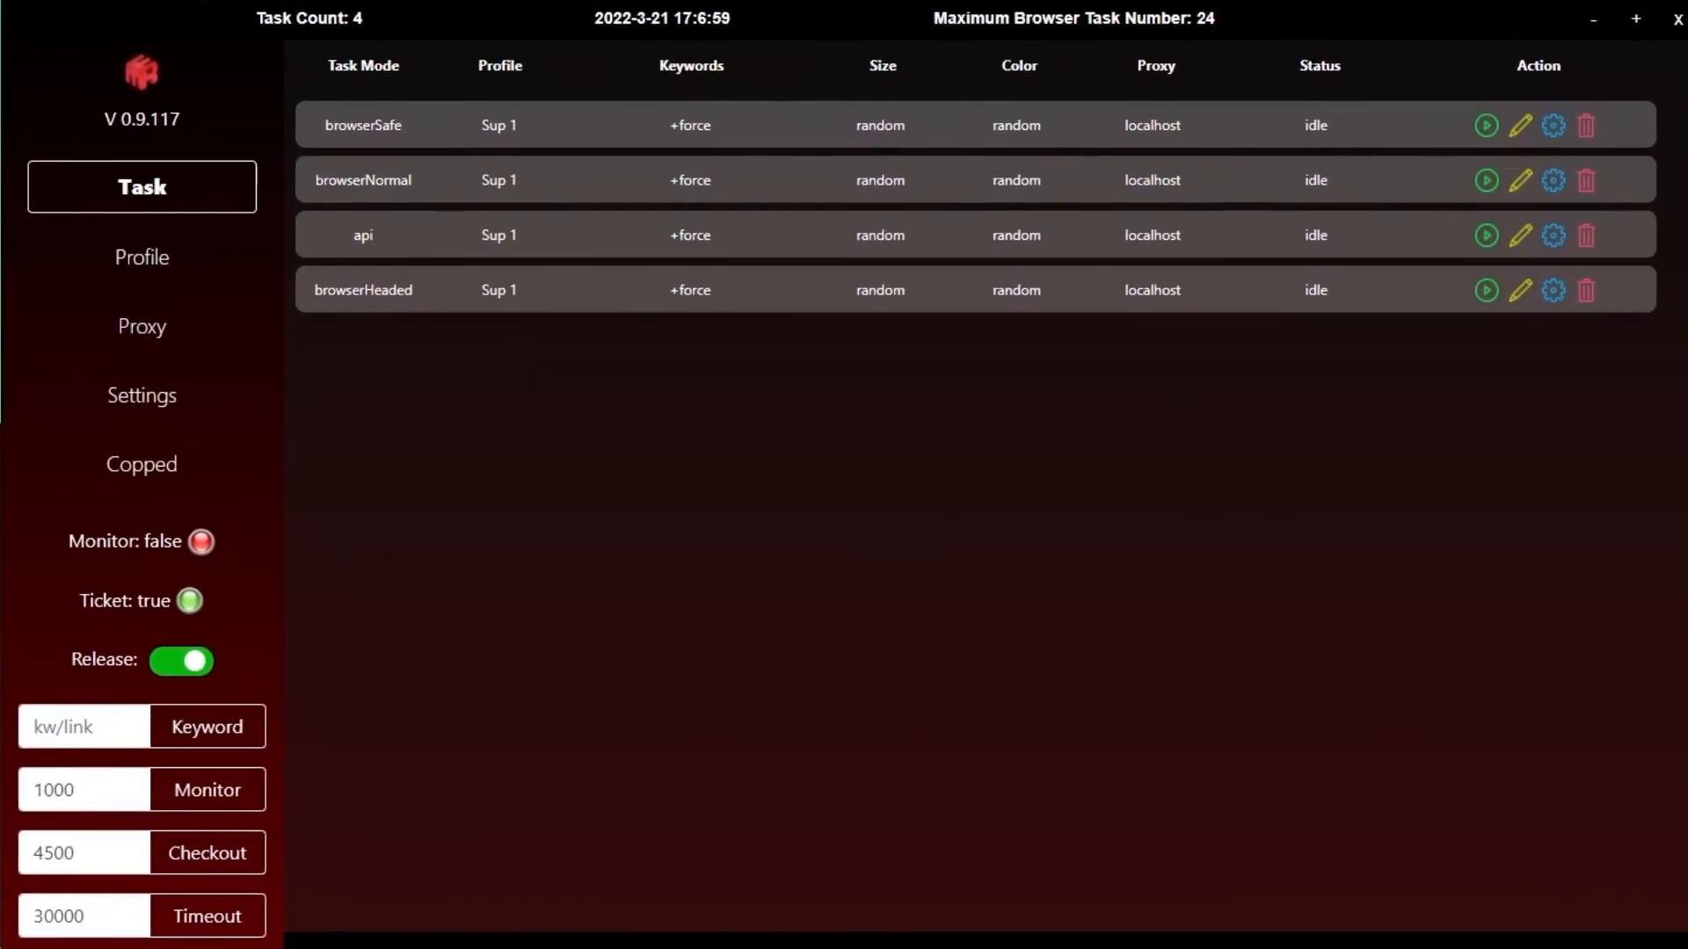